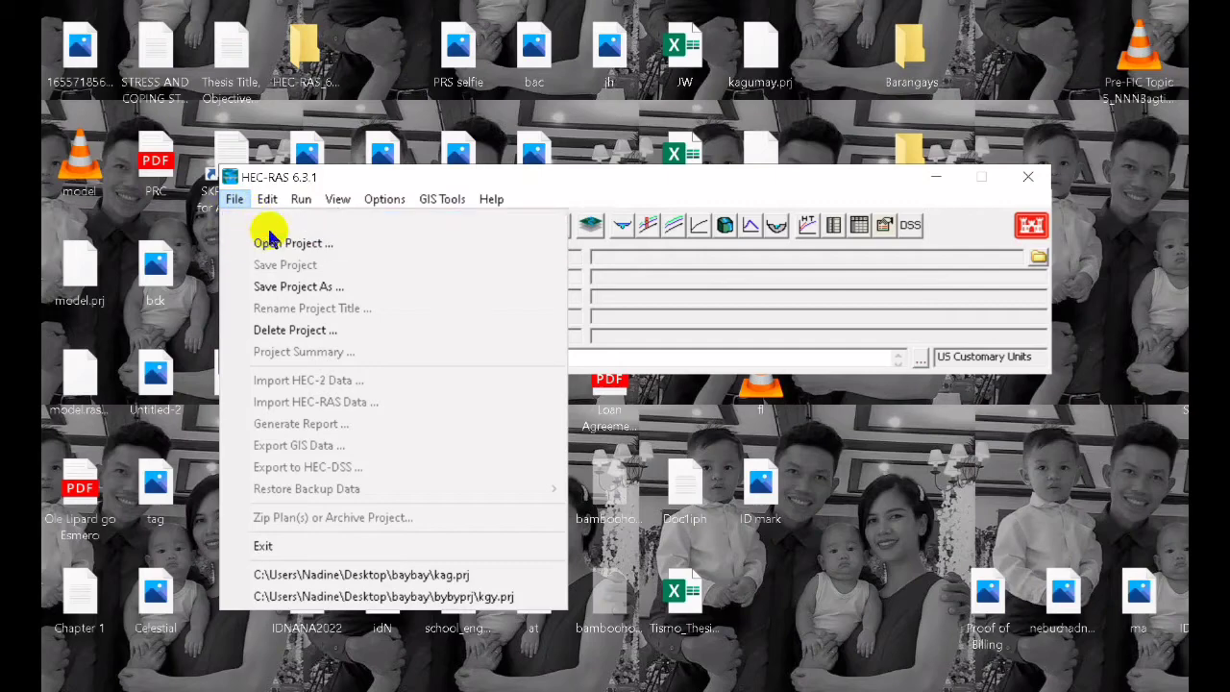
- Start a new project titled 'model' (model.prj) in the Desktop\modeling folder
{"action": "left_click", "coordinate": [274, 225]}
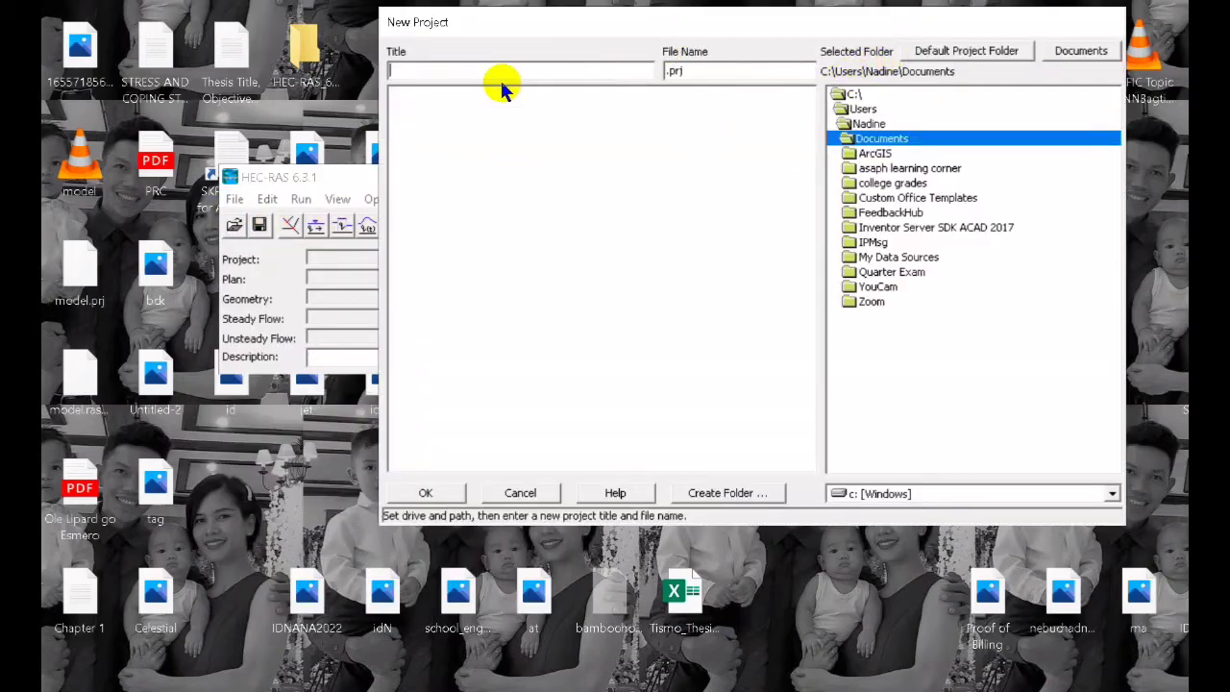
{"action": "double_click", "coordinate": [867, 124]}
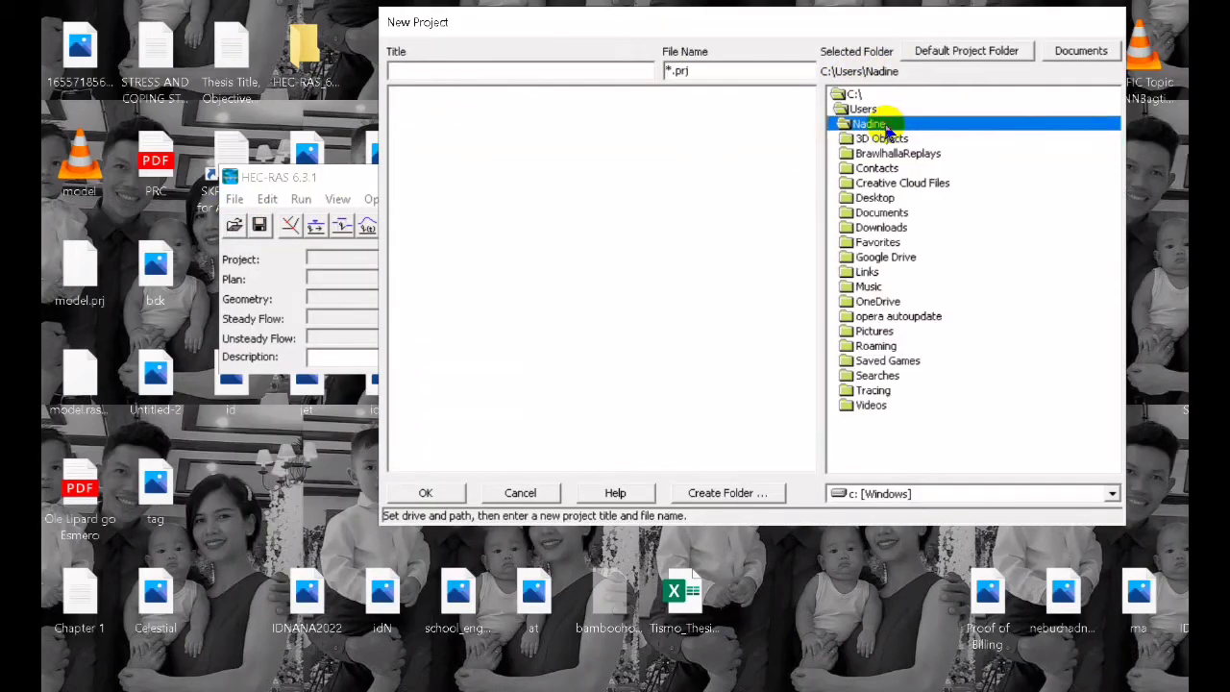
{"action": "double_click", "coordinate": [881, 198]}
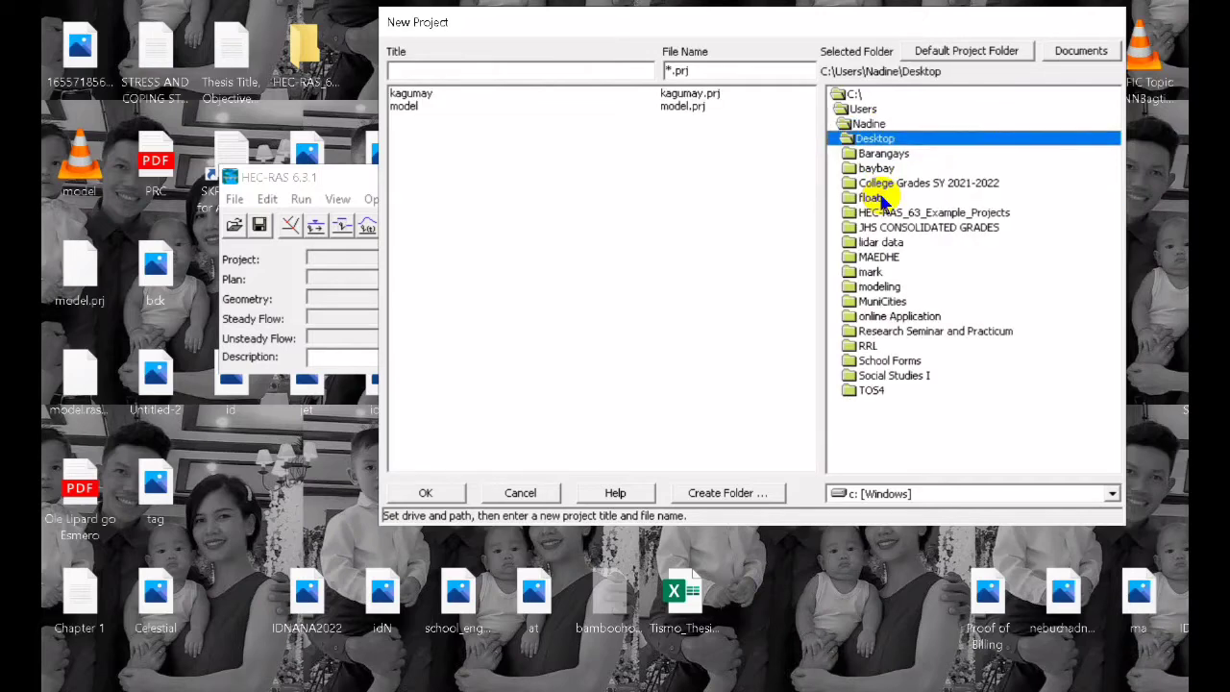
{"action": "double_click", "coordinate": [880, 288]}
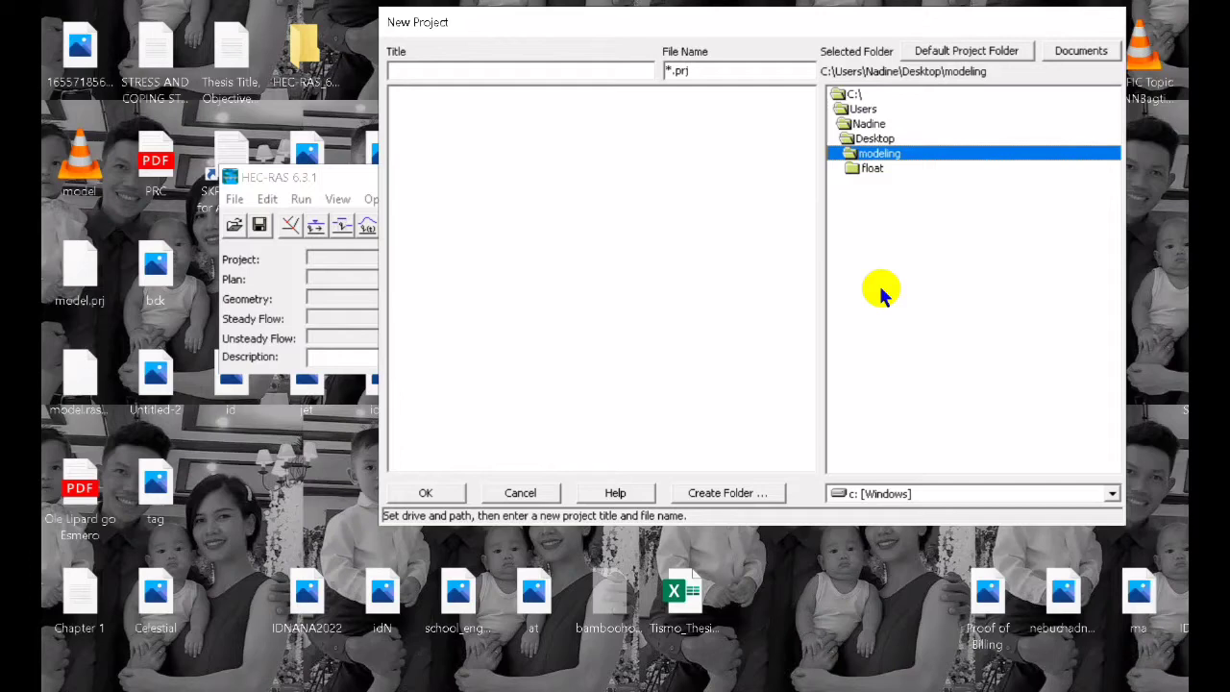
{"action": "left_click", "coordinate": [471, 69]}
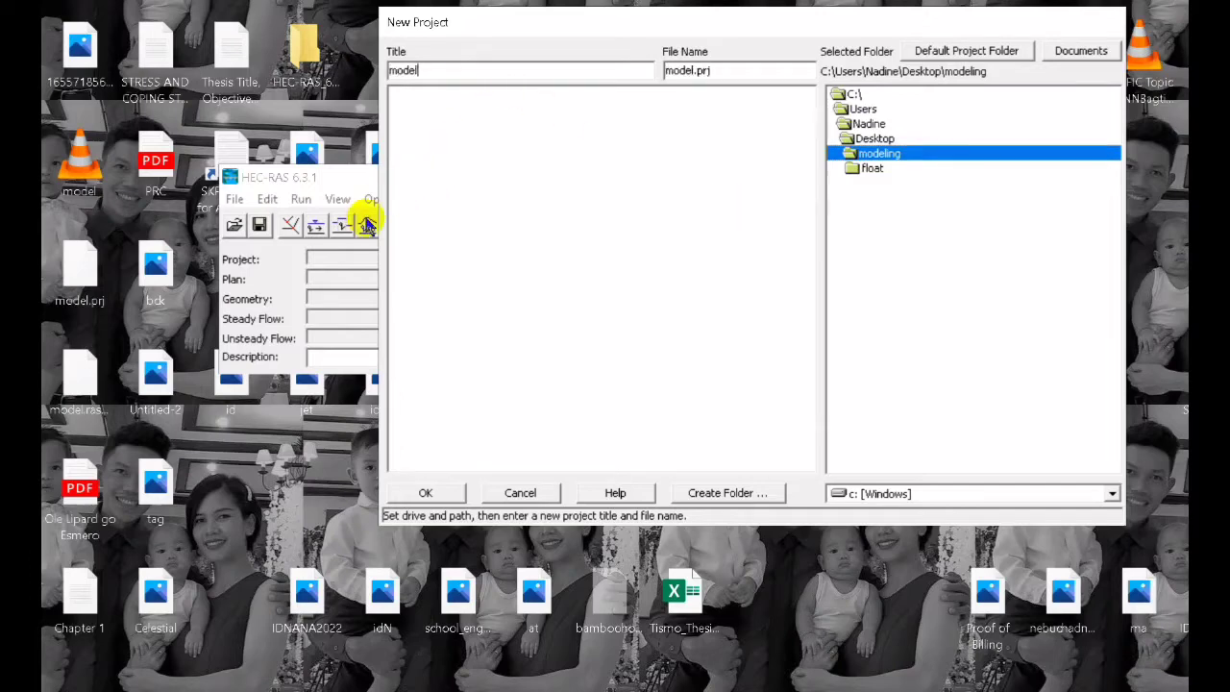
{"action": "left_click", "coordinate": [437, 492]}
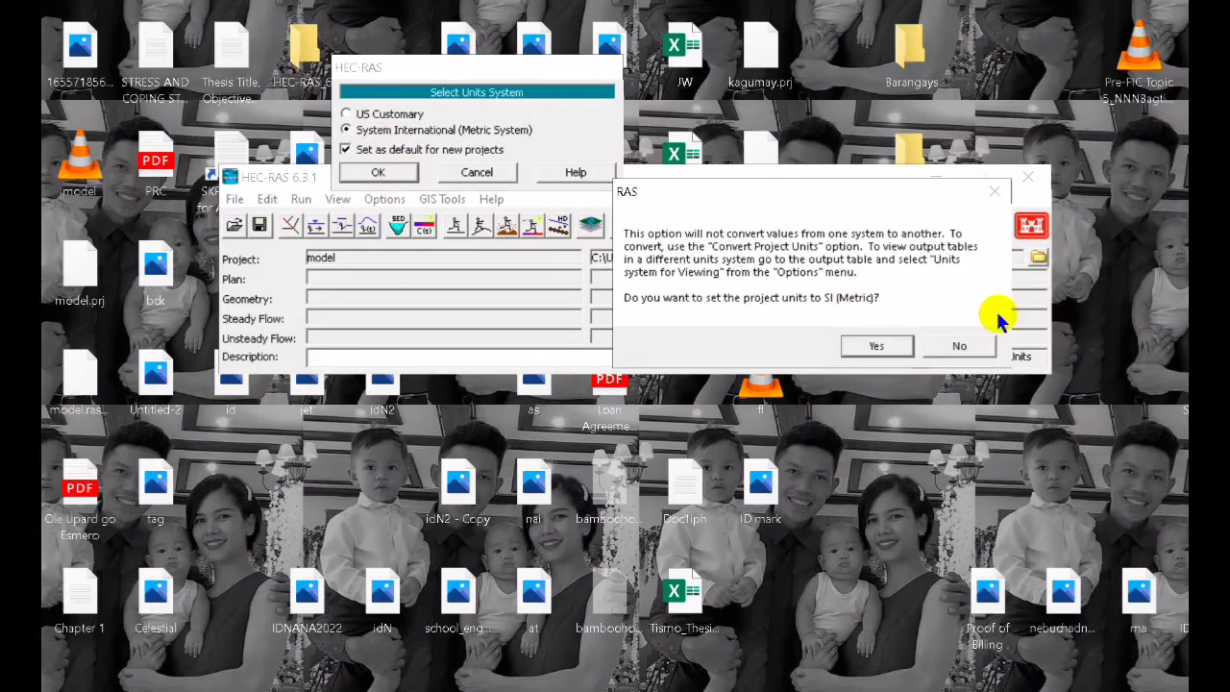
- Confirm the switch of the project's unit system to SI (Metric)
{"action": "left_click", "coordinate": [878, 347]}
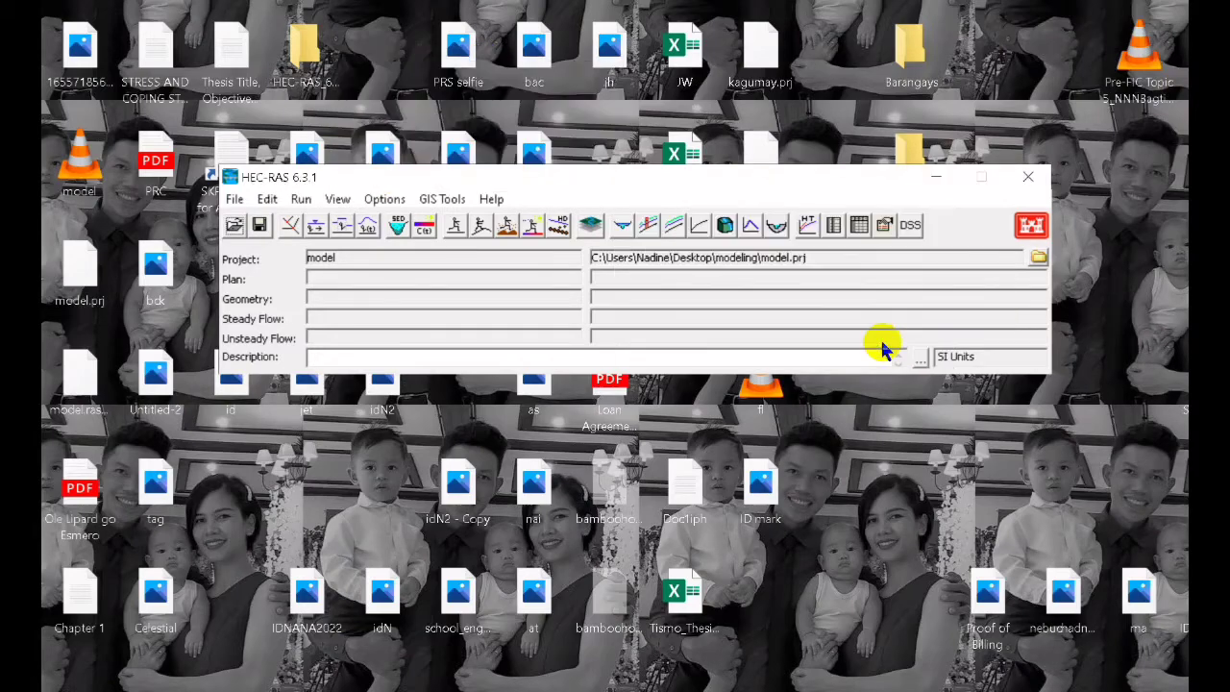
- In RAS Mapper, set the project projection from float\sangflt.prj (WGS 1984 UTM Zone 51N)
{"action": "left_click", "coordinate": [592, 224]}
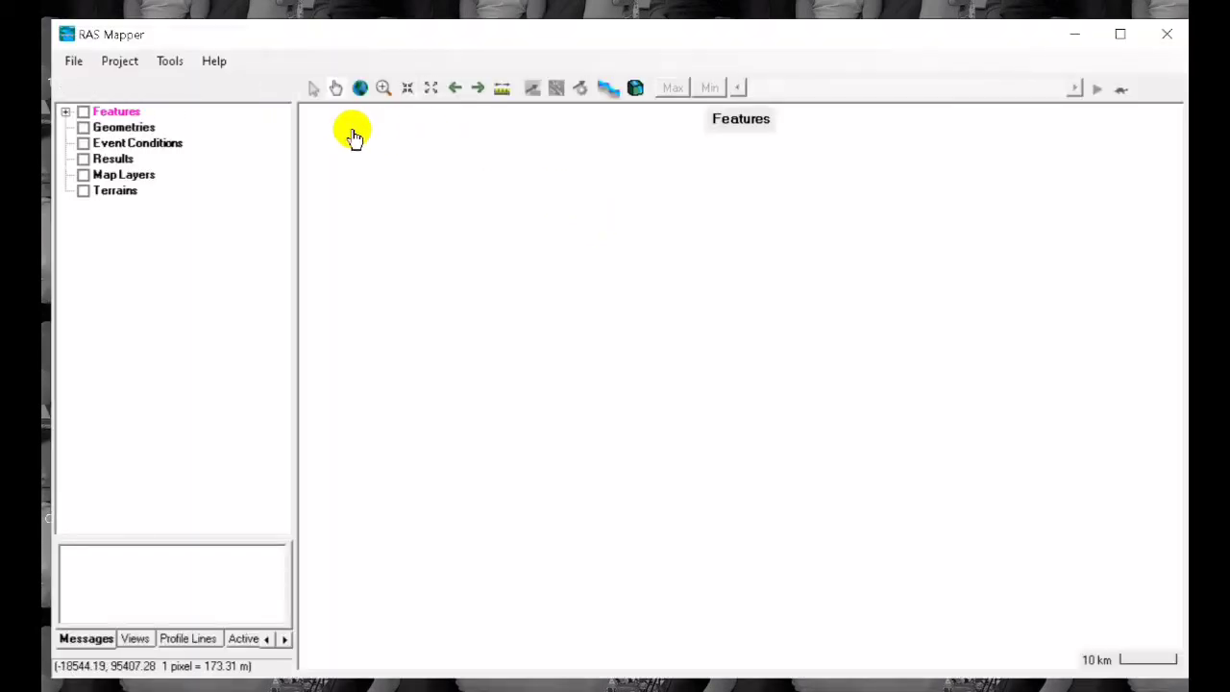
{"action": "left_click", "coordinate": [110, 67]}
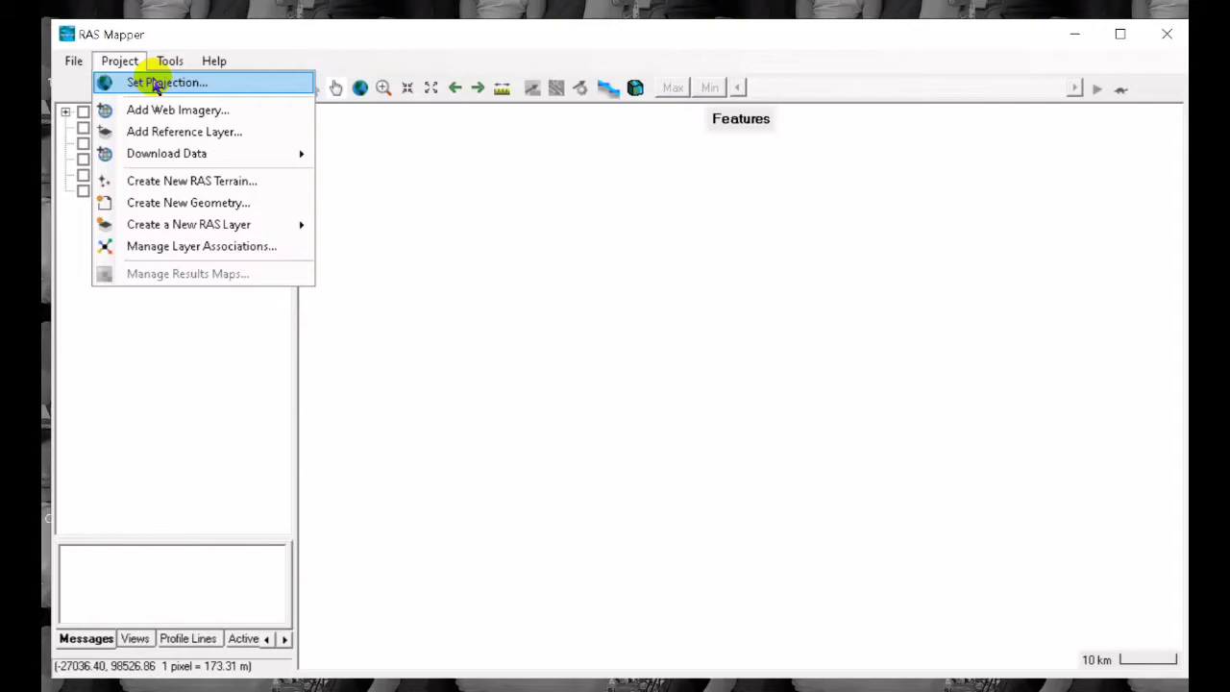
{"action": "left_click", "coordinate": [159, 85]}
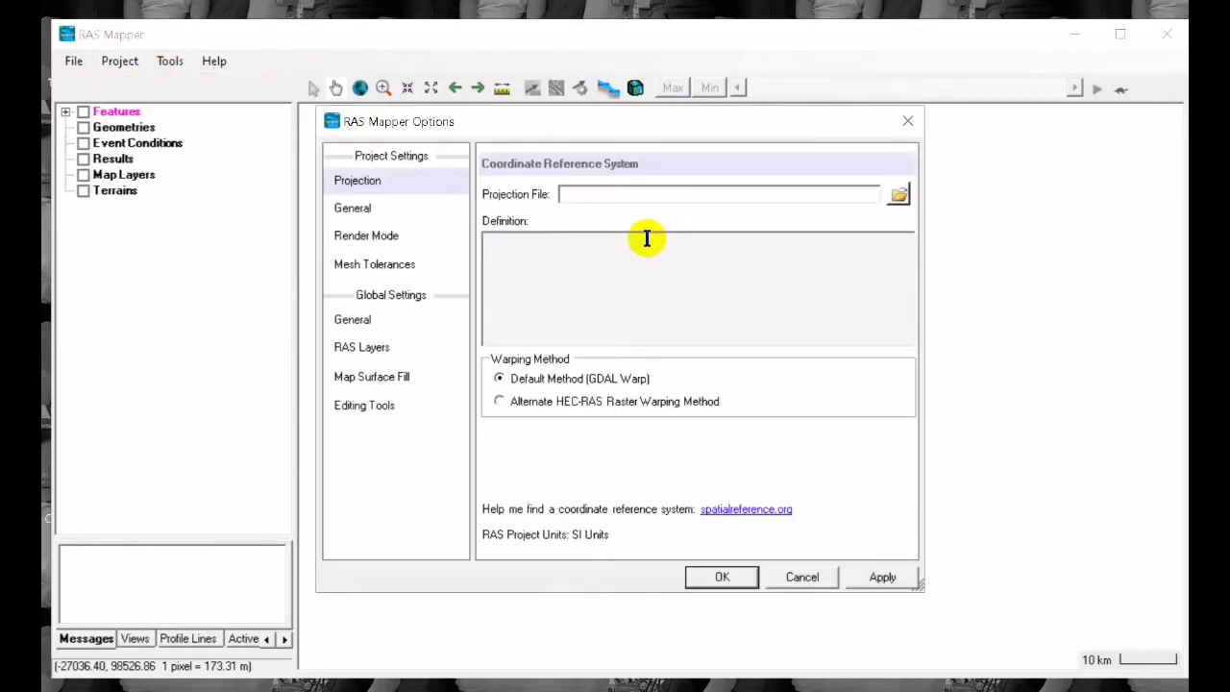
{"action": "left_click", "coordinate": [897, 194]}
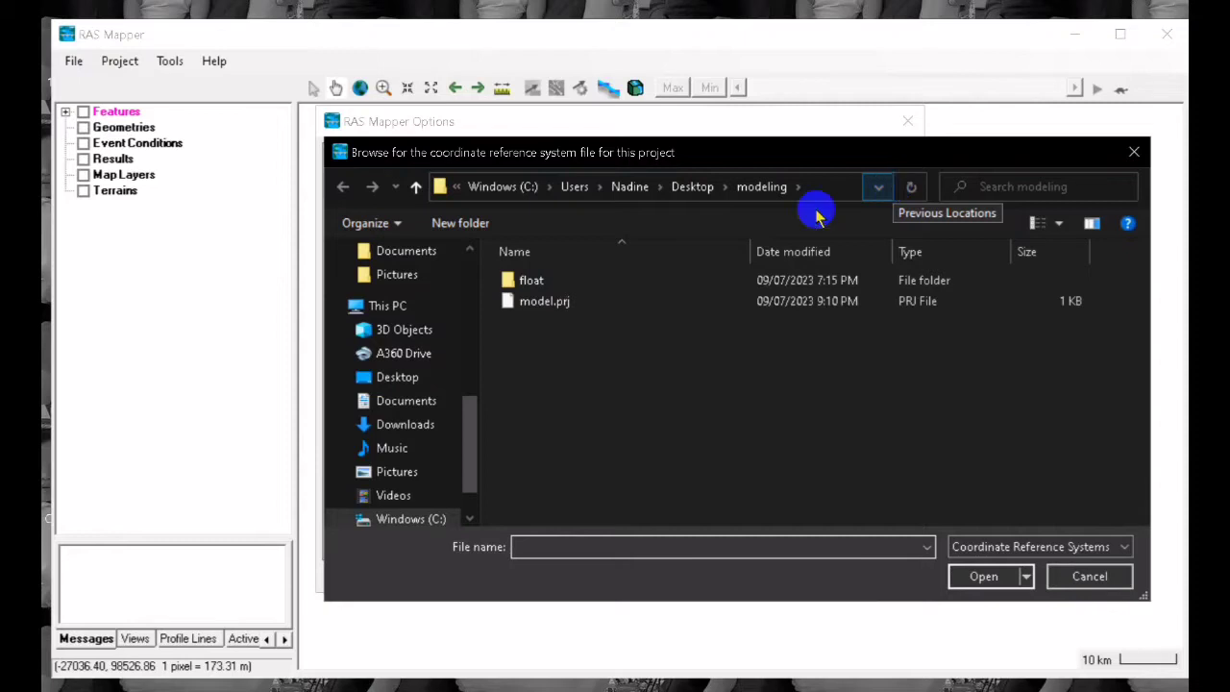
{"action": "left_click", "coordinate": [544, 281]}
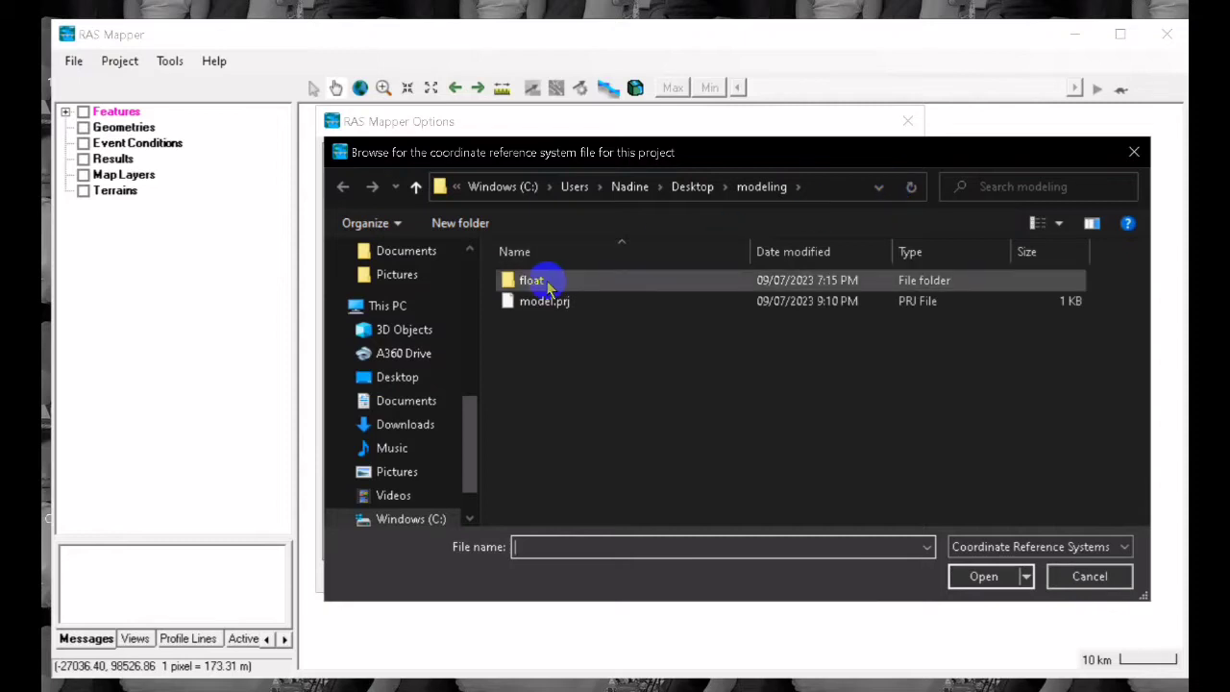
{"action": "double_click", "coordinate": [544, 280]}
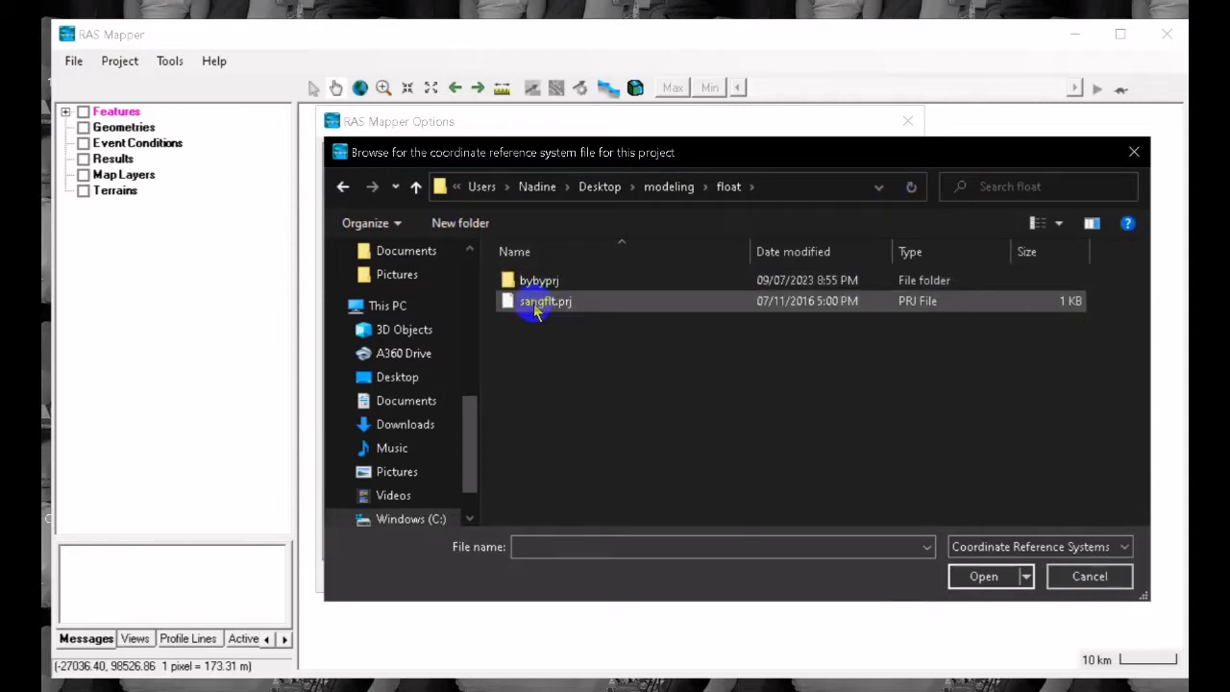
{"action": "left_click", "coordinate": [534, 303]}
{"action": "left_click", "coordinate": [982, 579]}
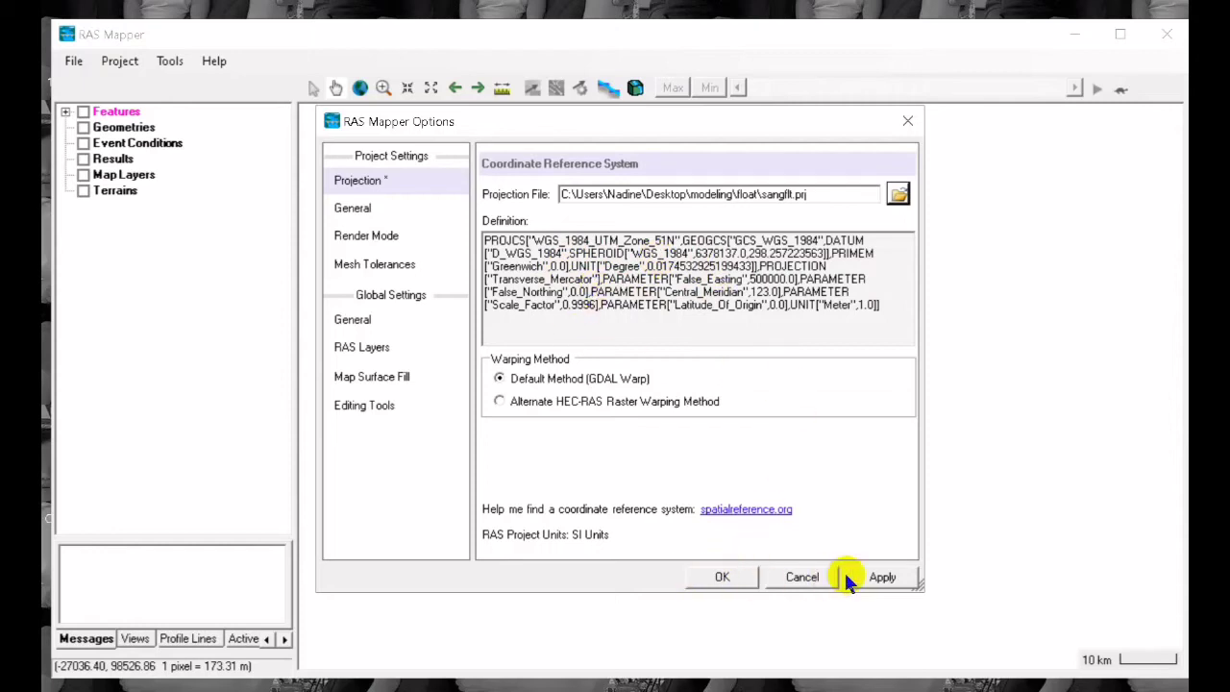
{"action": "left_click", "coordinate": [879, 577]}
{"action": "left_click", "coordinate": [723, 578]}
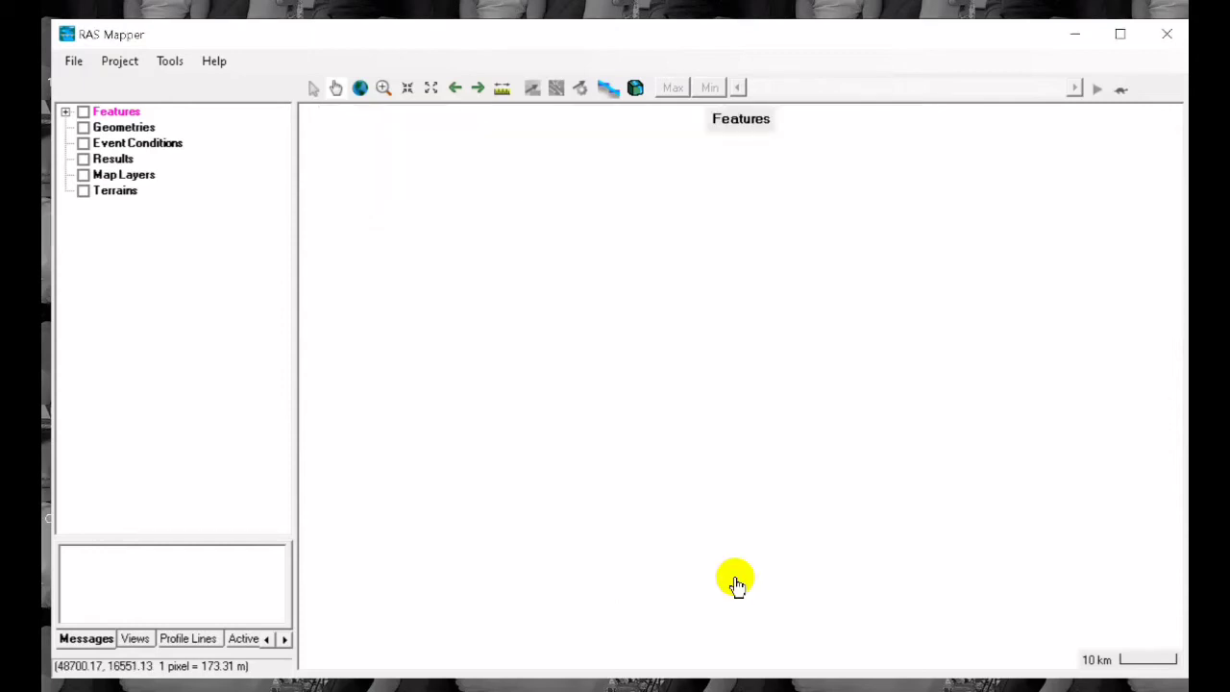
- Start a new RAS terrain and add bybyprj\byflt.flt as its input raster
{"action": "left_click", "coordinate": [119, 193]}
{"action": "right_click", "coordinate": [123, 195]}
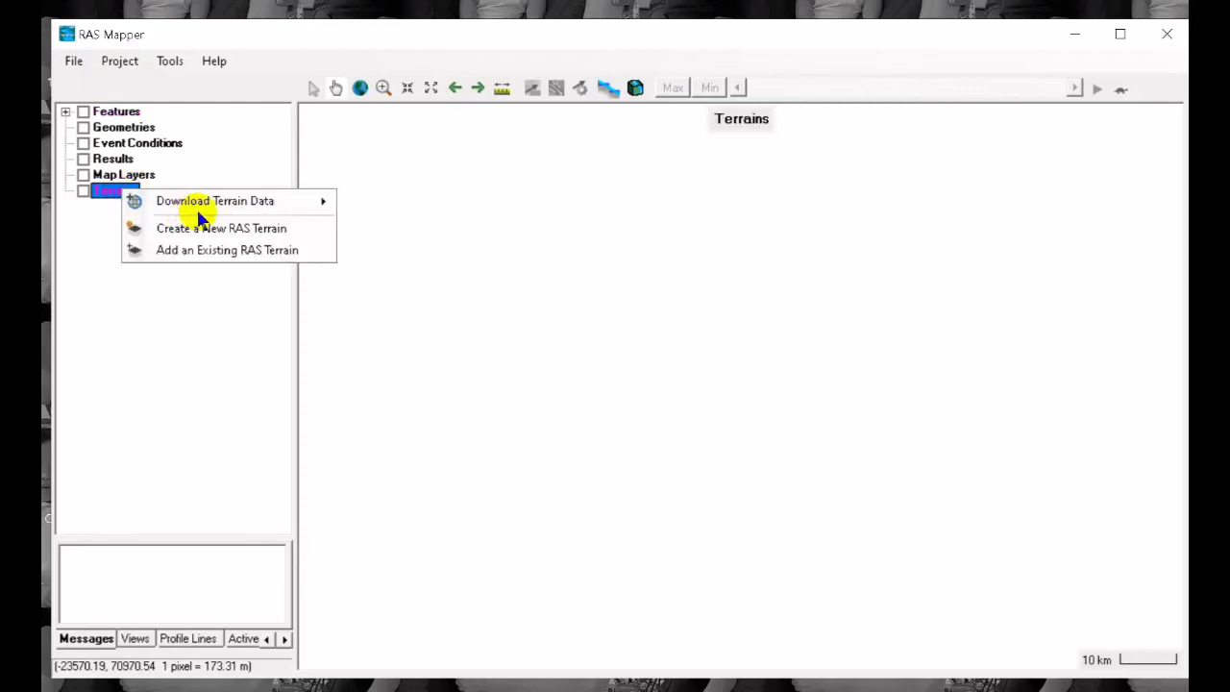
{"action": "left_click", "coordinate": [241, 229]}
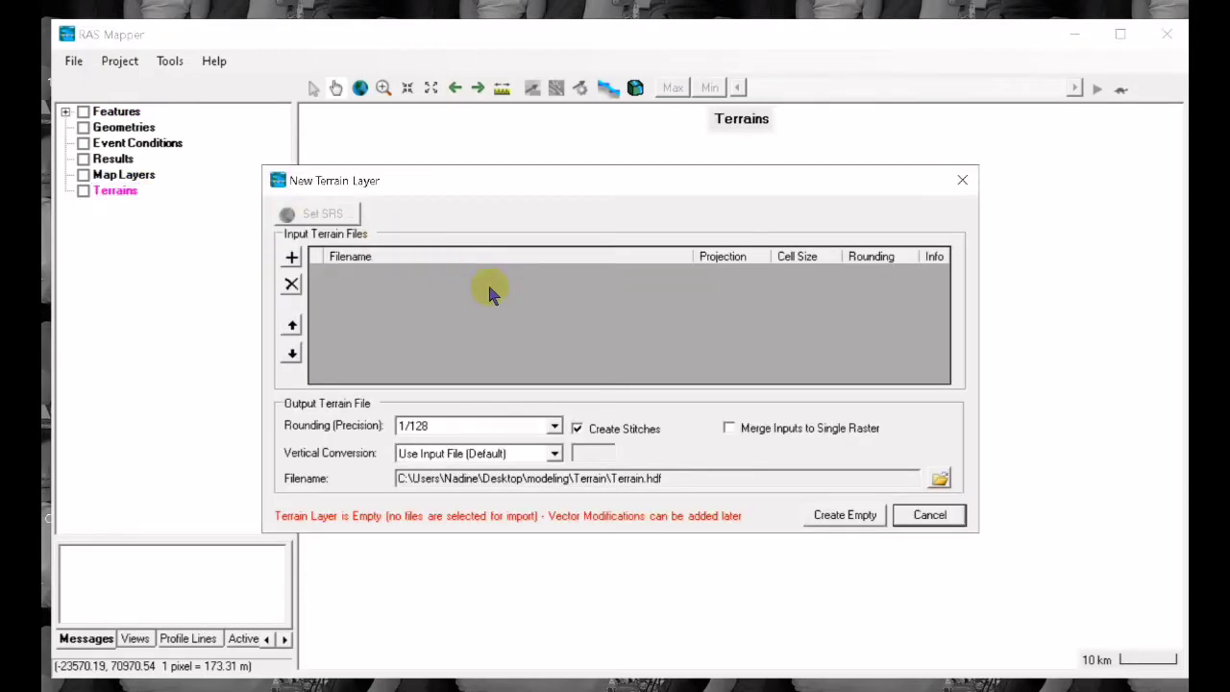
{"action": "left_click", "coordinate": [291, 260]}
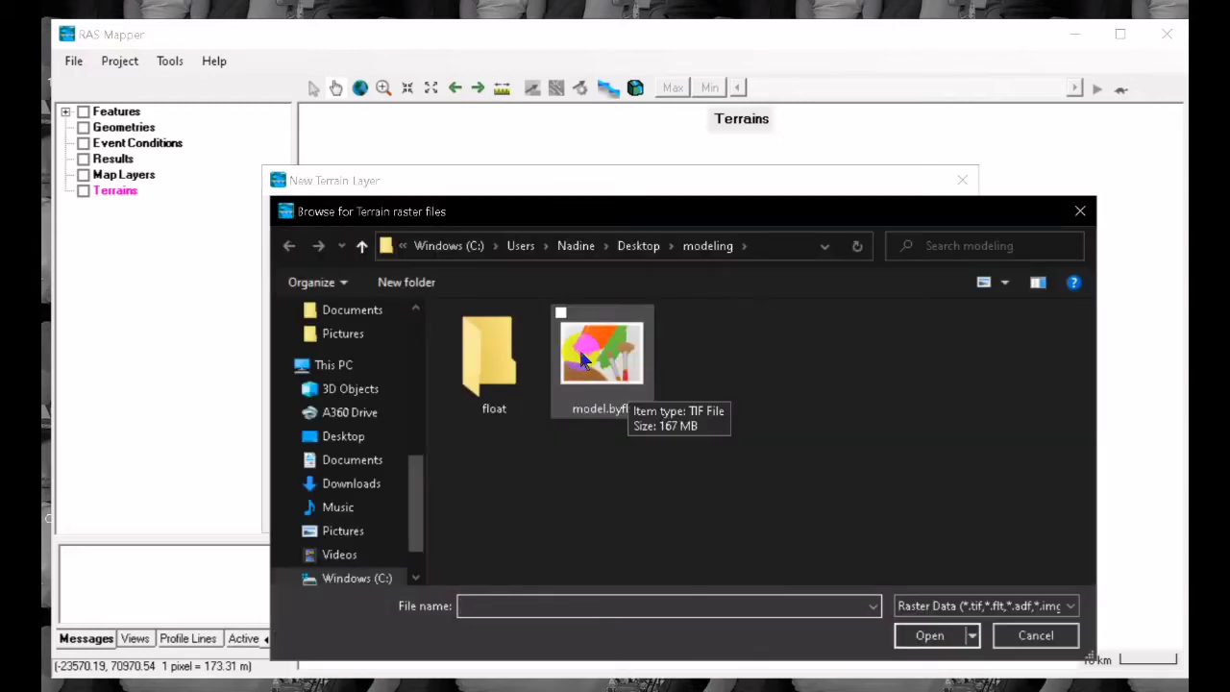
{"action": "double_click", "coordinate": [492, 360]}
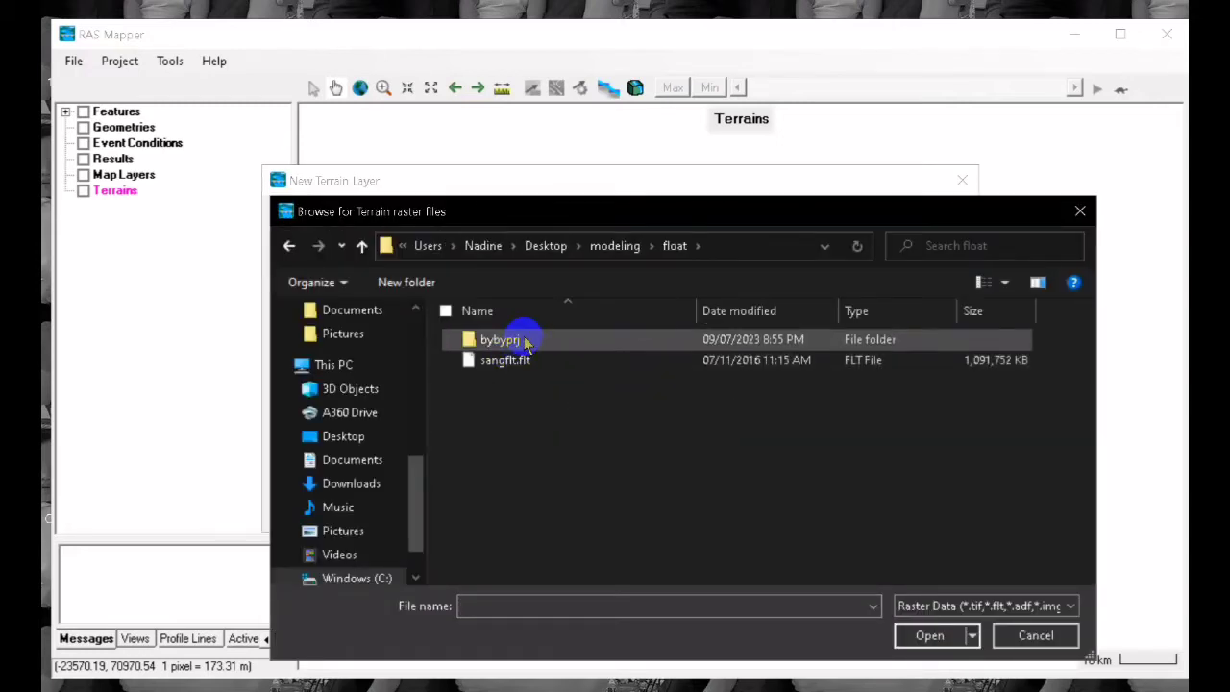
{"action": "double_click", "coordinate": [522, 340]}
{"action": "left_click", "coordinate": [525, 341]}
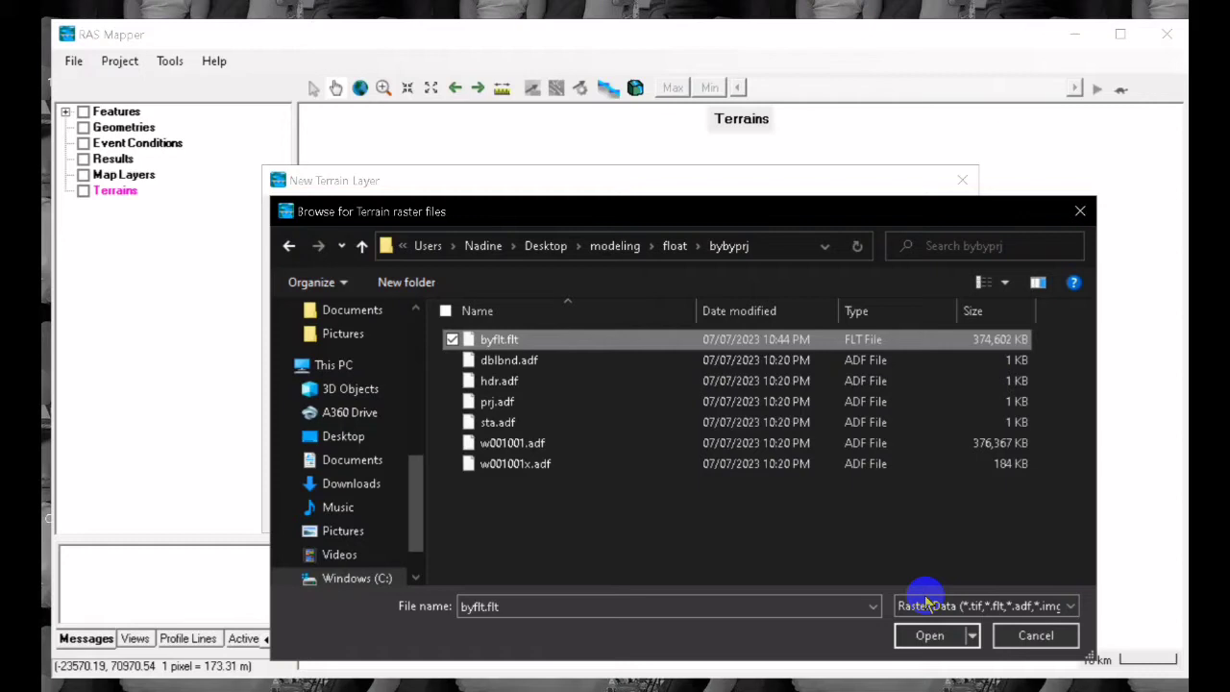
{"action": "left_click", "coordinate": [930, 635]}
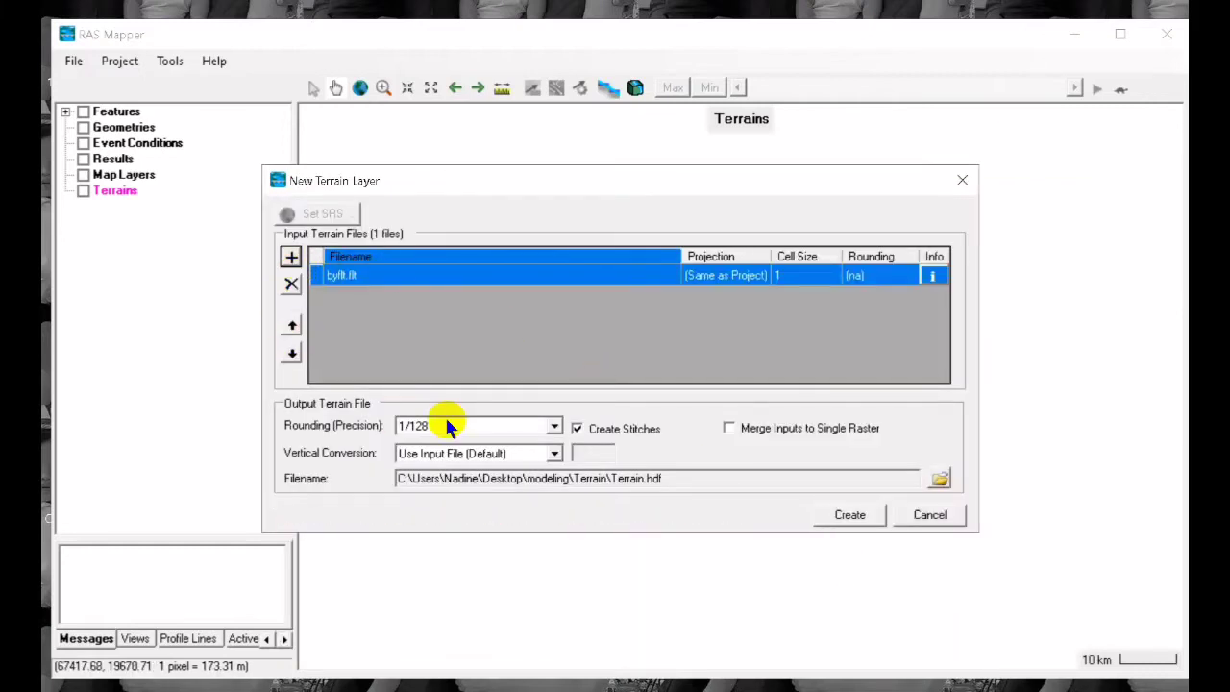
- Set rounding to 1/64 and build the terrain named Terrain
{"action": "left_click", "coordinate": [555, 426]}
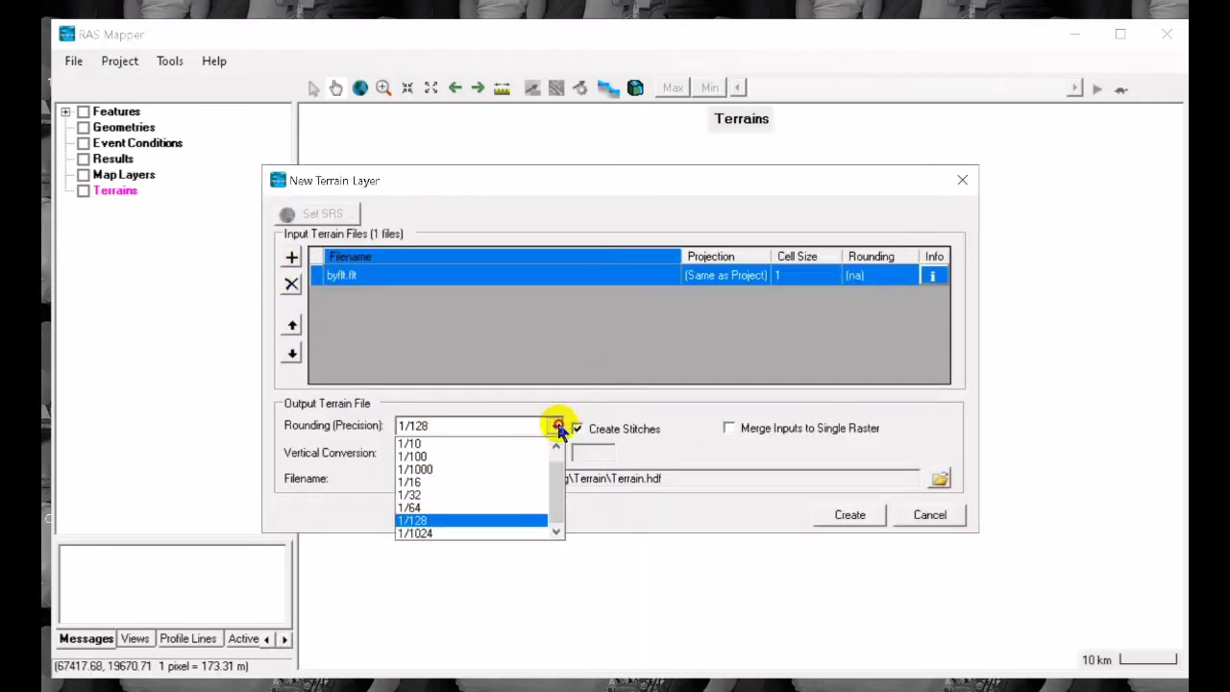
{"action": "left_click", "coordinate": [423, 507]}
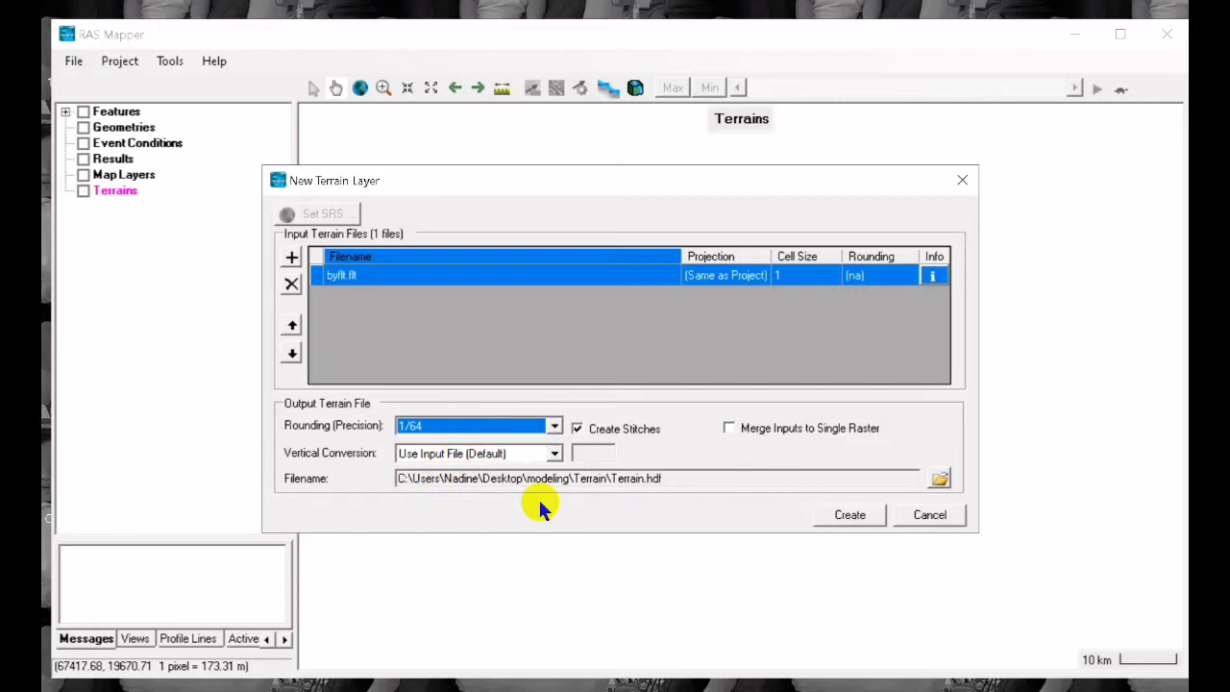
{"action": "left_click", "coordinate": [865, 517]}
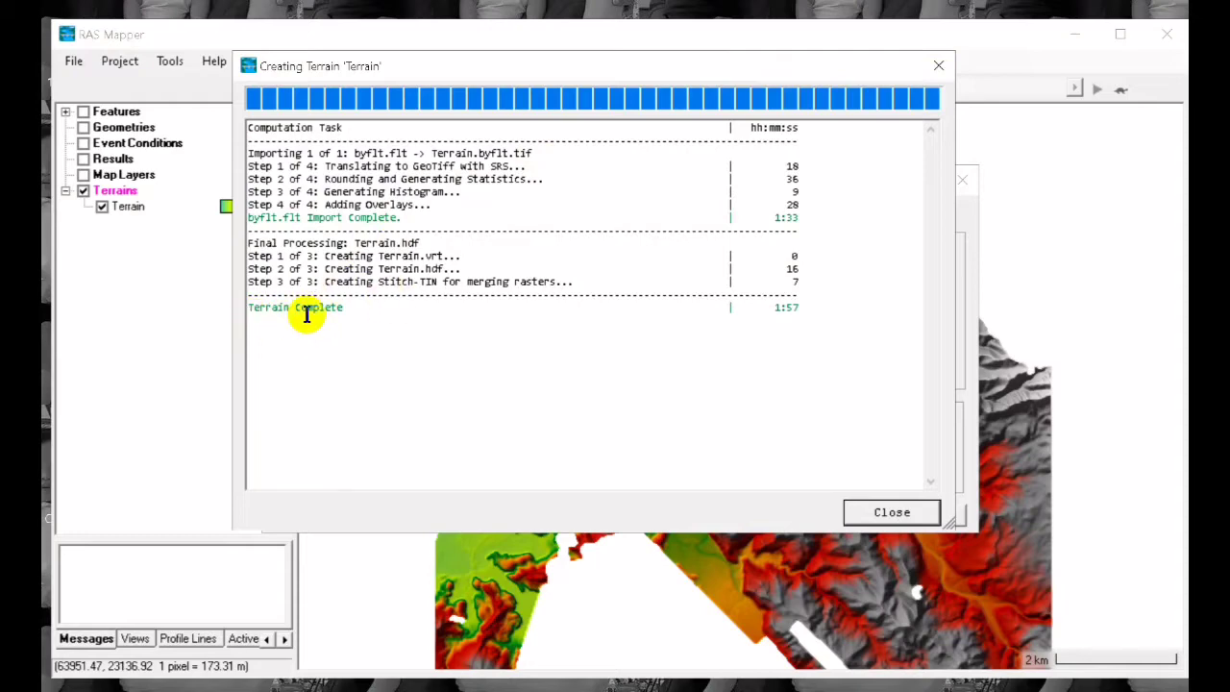
{"action": "left_click", "coordinate": [924, 519]}
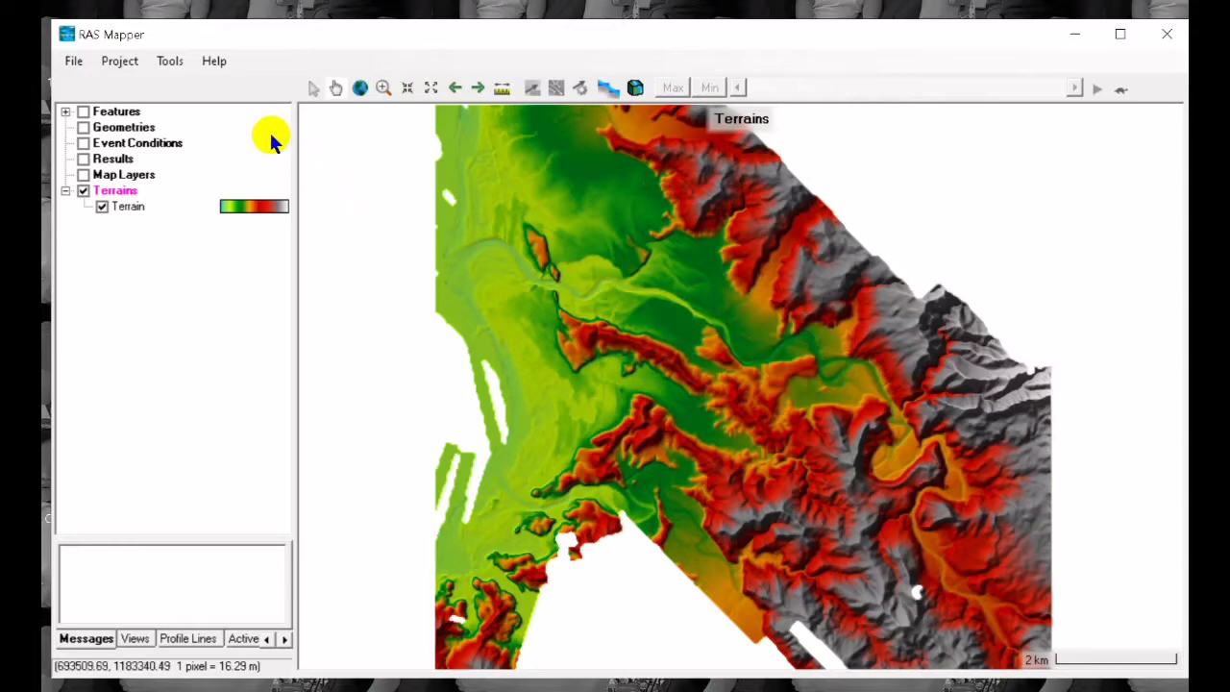
- Create a new geometry named 'area' under Geometries and open it for editing
{"action": "left_click", "coordinate": [83, 127]}
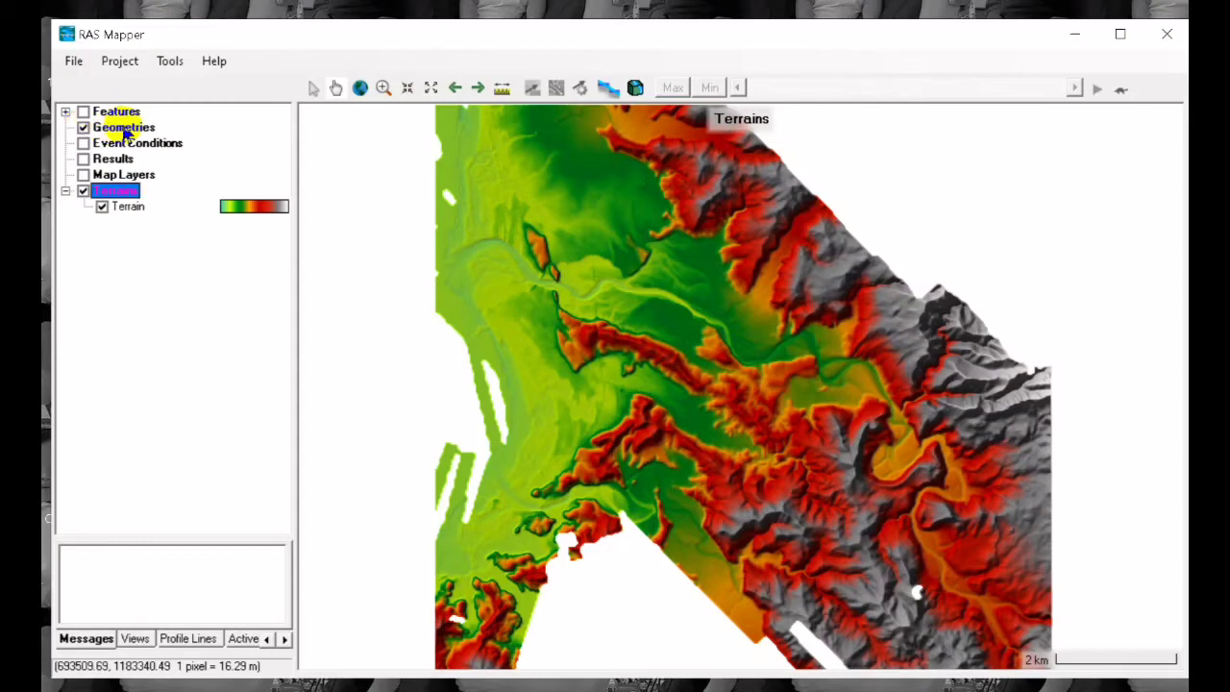
{"action": "left_click", "coordinate": [125, 128]}
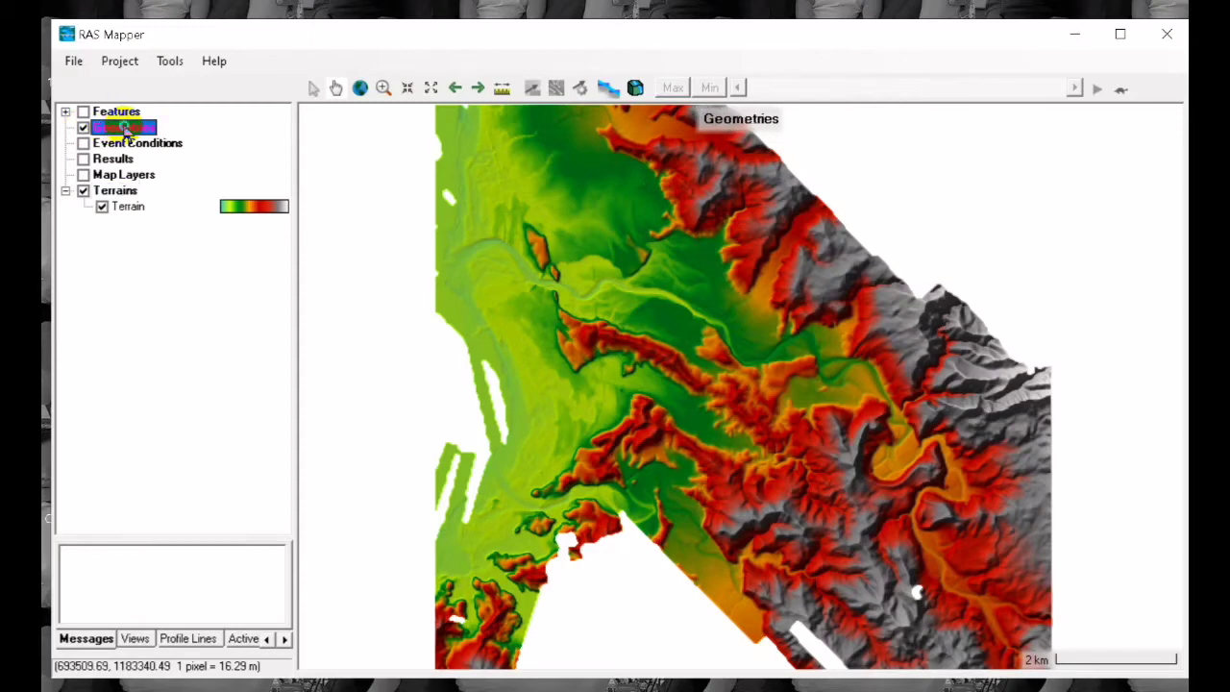
{"action": "right_click", "coordinate": [125, 131]}
{"action": "left_click", "coordinate": [173, 135]}
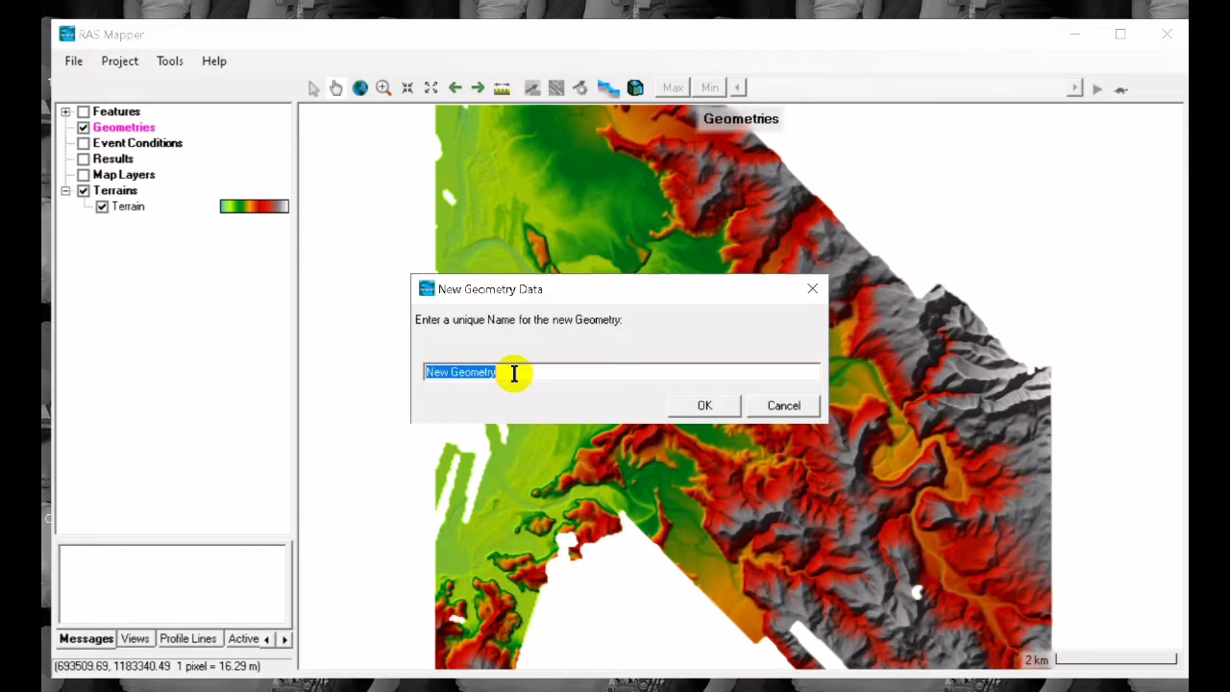
{"action": "type", "text": "area"}
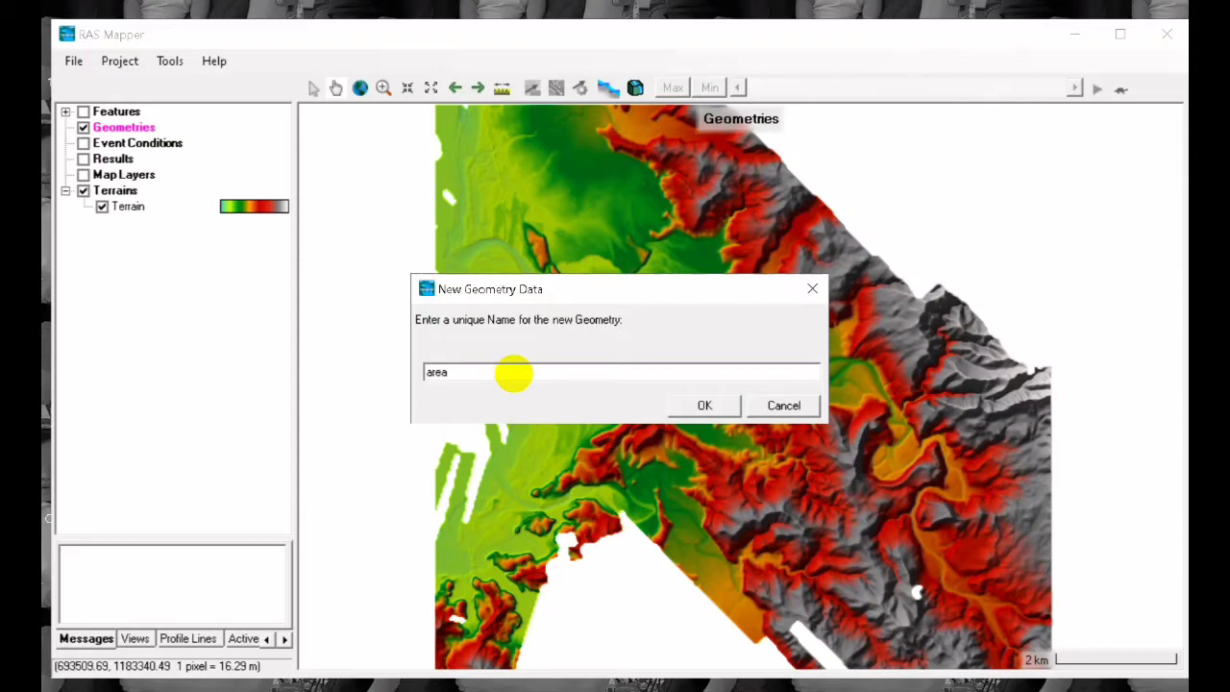
{"action": "left_click", "coordinate": [706, 406]}
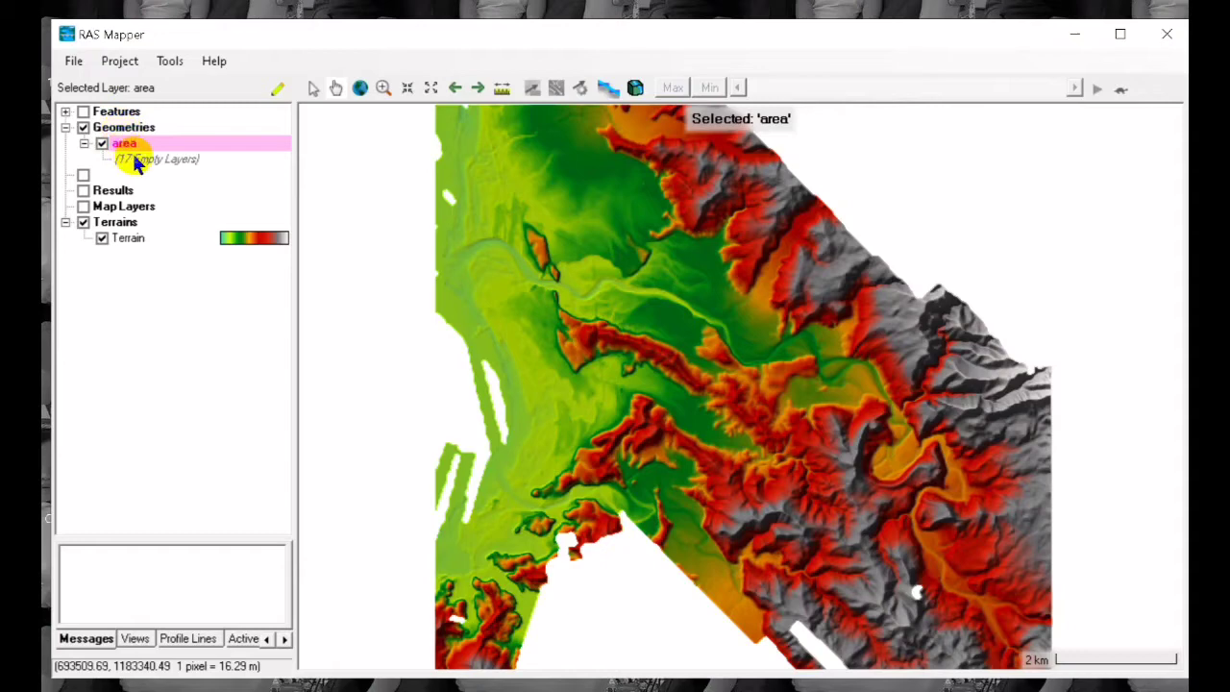
{"action": "right_click", "coordinate": [132, 147]}
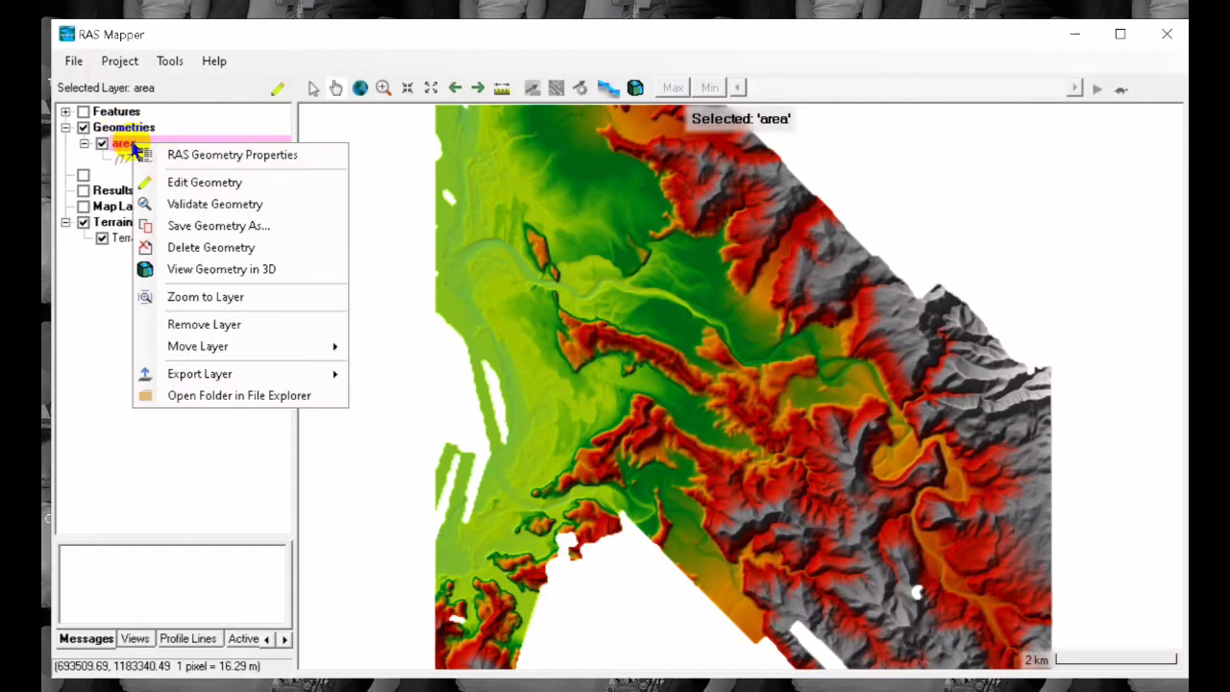
{"action": "left_click", "coordinate": [274, 97]}
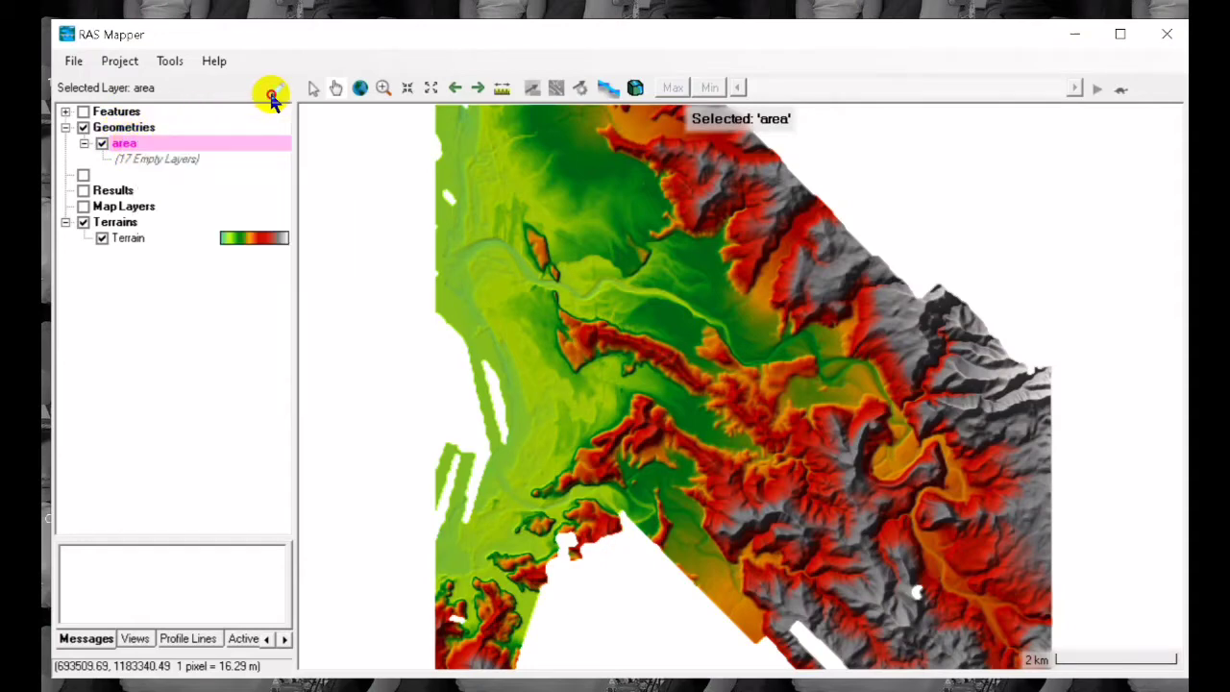
- Edit the area geometry with the 2D Flow Areas Perimeters layer active
{"action": "left_click", "coordinate": [274, 97]}
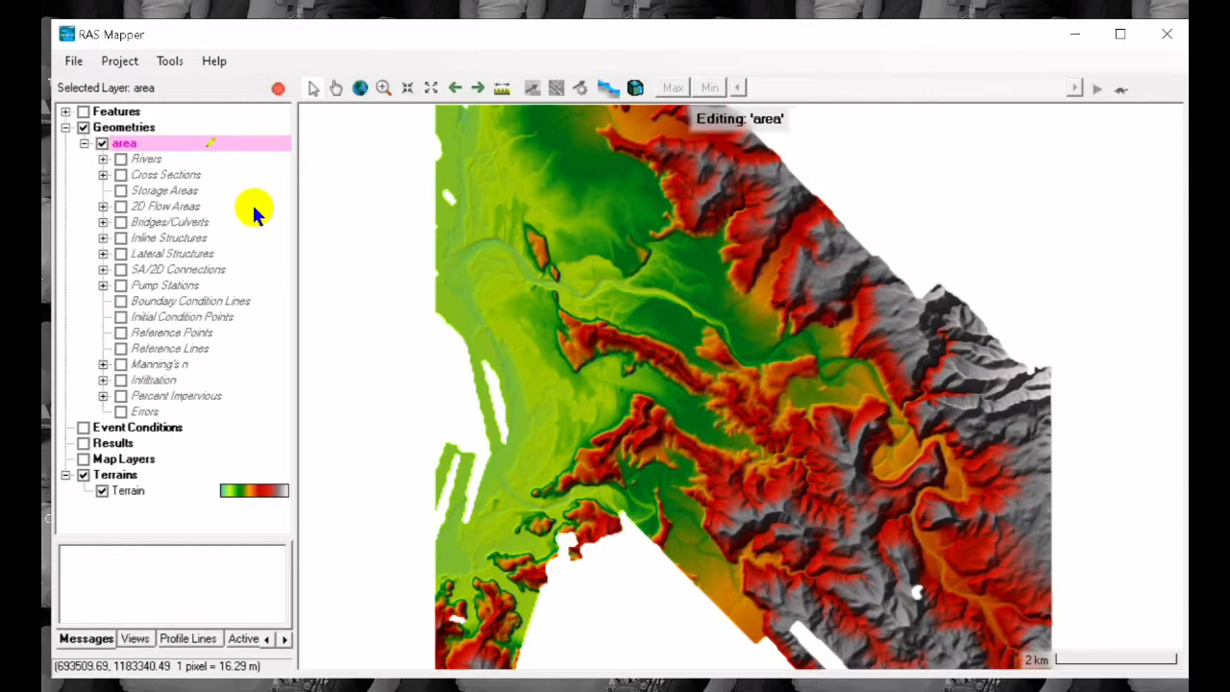
{"action": "left_click", "coordinate": [103, 206]}
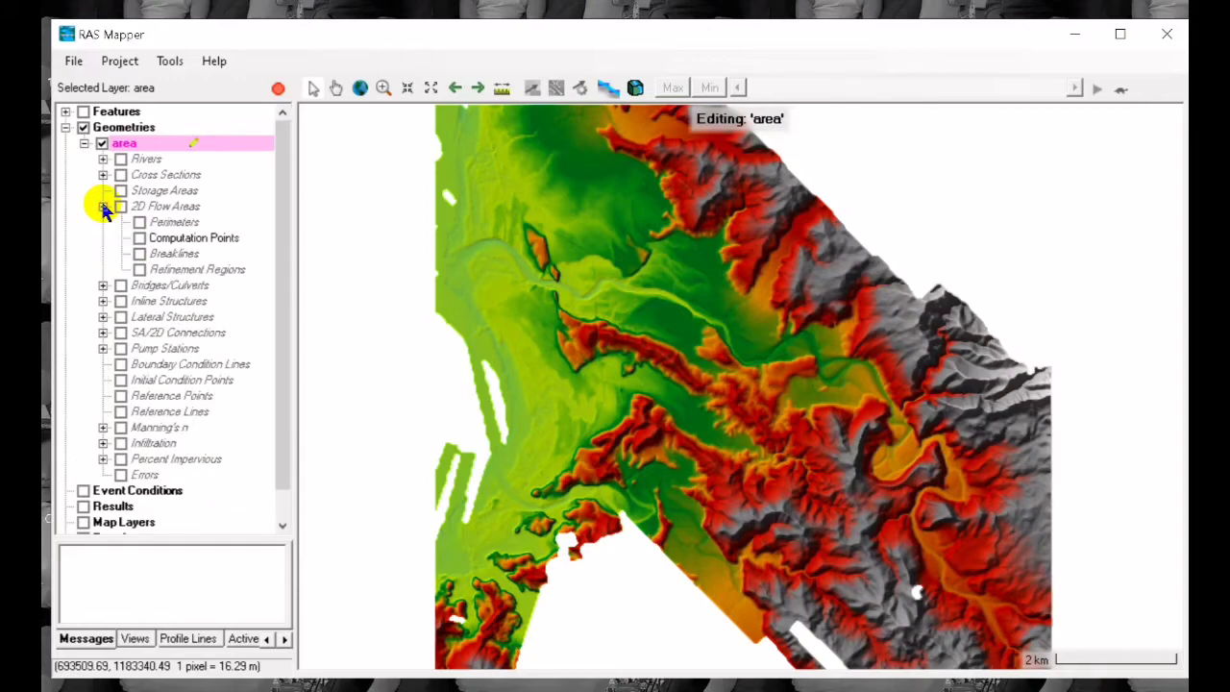
{"action": "left_click", "coordinate": [164, 205]}
{"action": "left_click", "coordinate": [120, 207]}
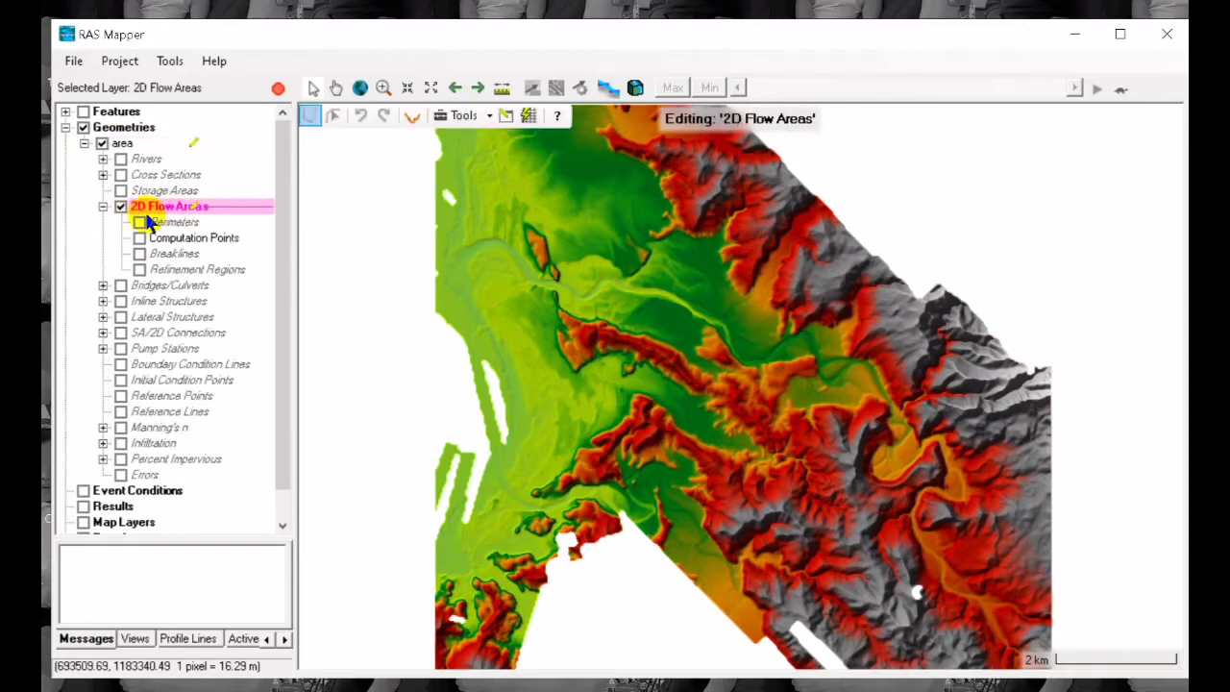
{"action": "left_click", "coordinate": [173, 224]}
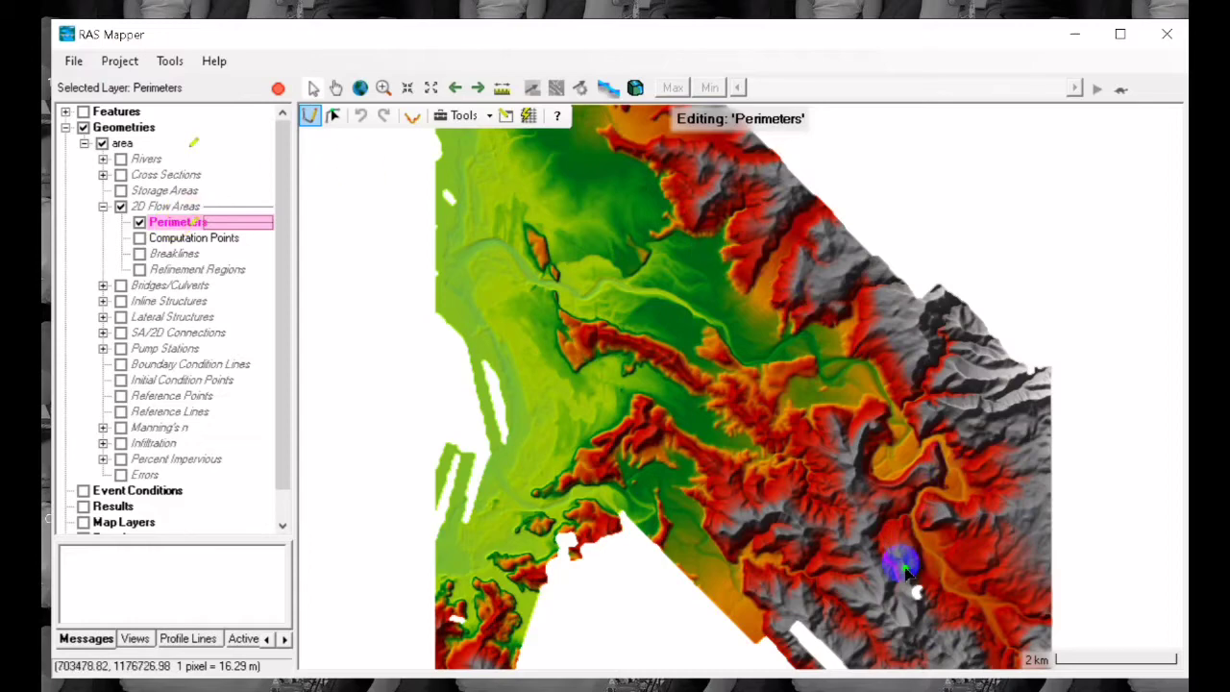
- Draw a closed perimeter polygon around the river valley and name it '2d area'
{"action": "left_click", "coordinate": [894, 567]}
{"action": "left_click", "coordinate": [954, 543]}
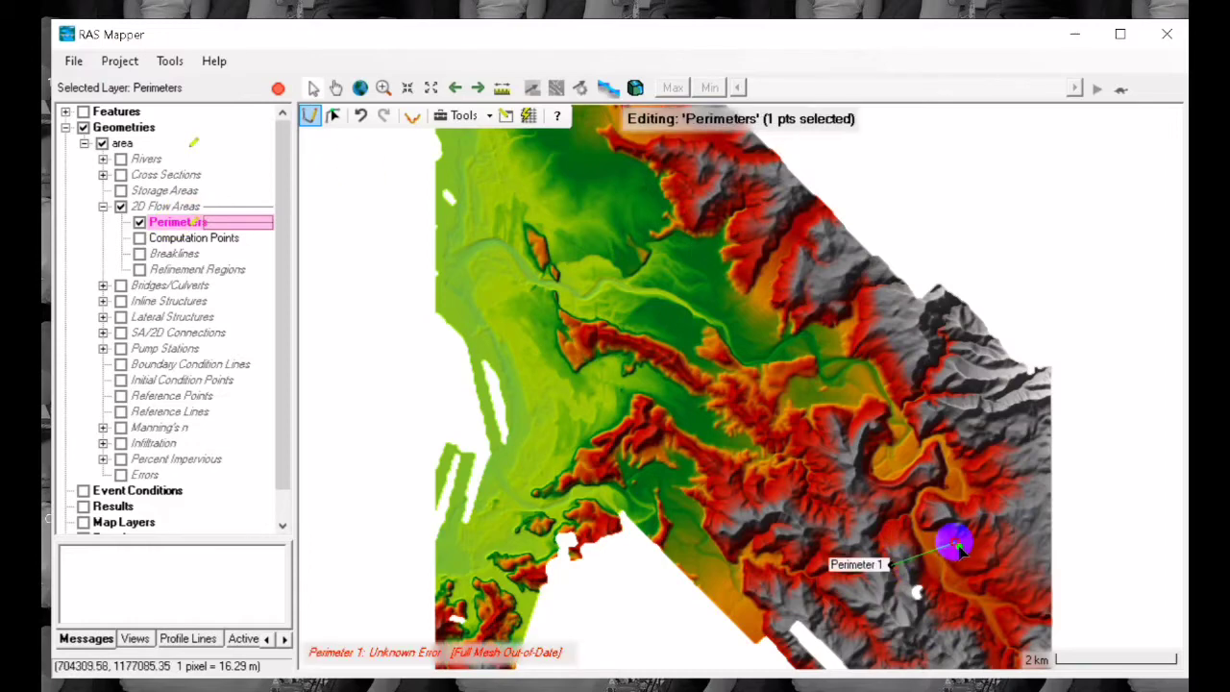
{"action": "left_click", "coordinate": [1005, 466]}
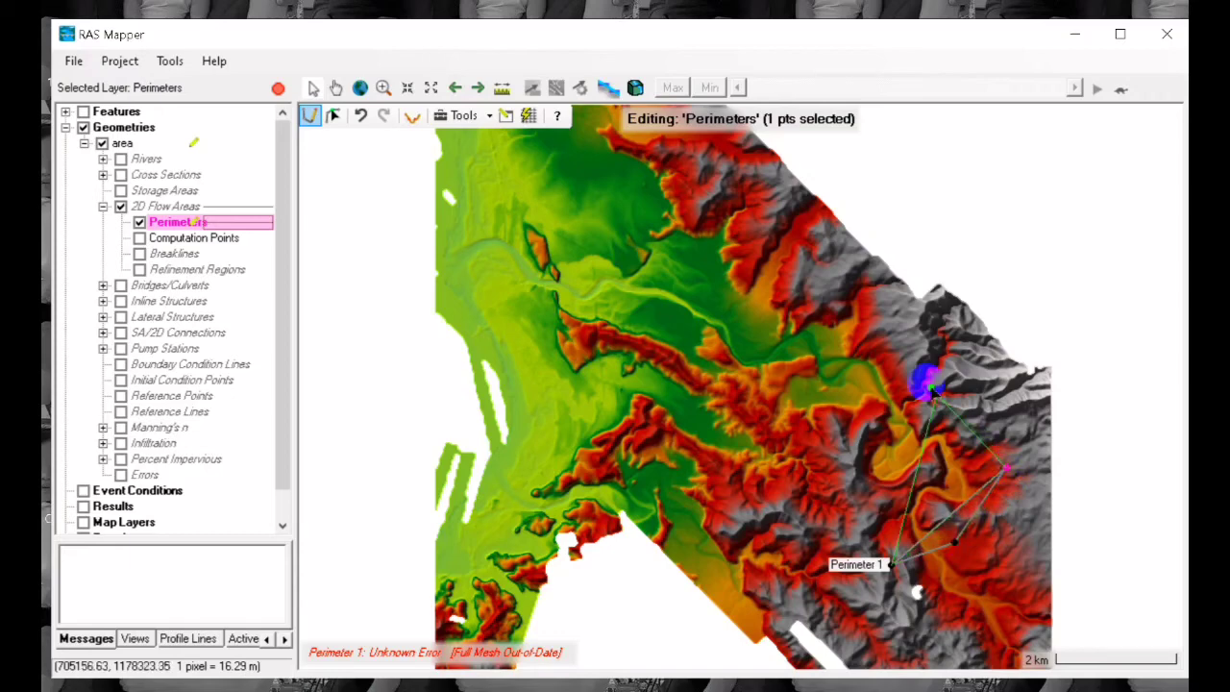
{"action": "left_click", "coordinate": [927, 383]}
{"action": "left_click", "coordinate": [769, 213]}
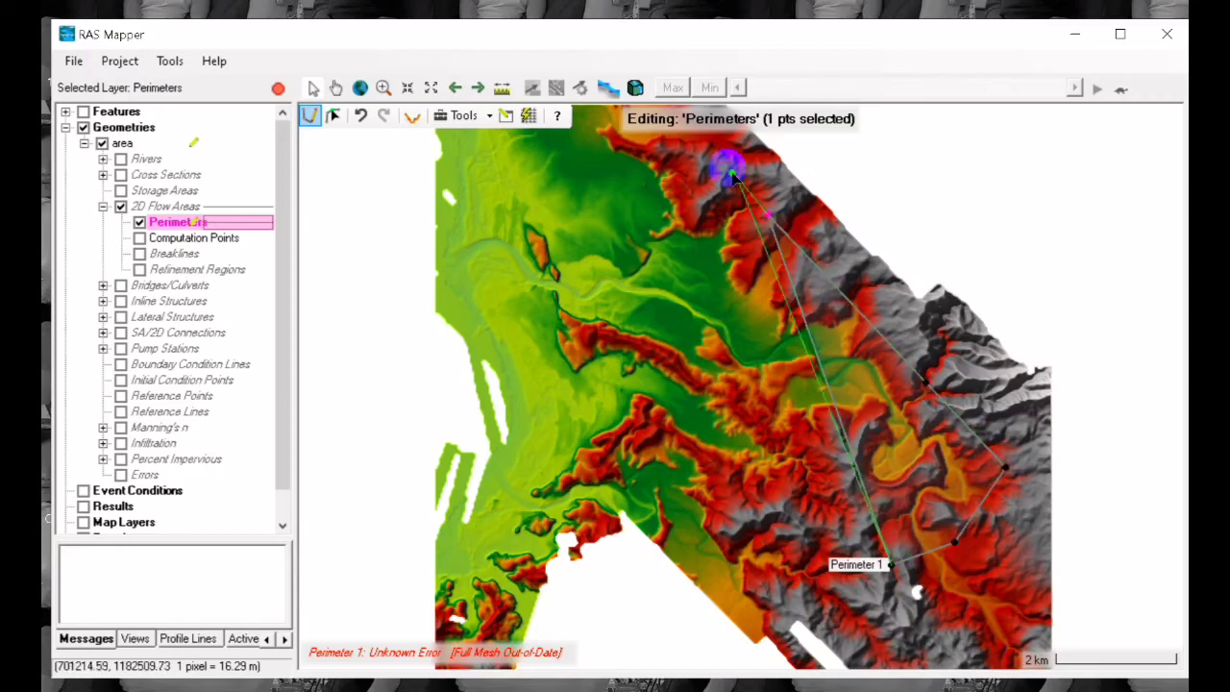
{"action": "left_click", "coordinate": [673, 152]}
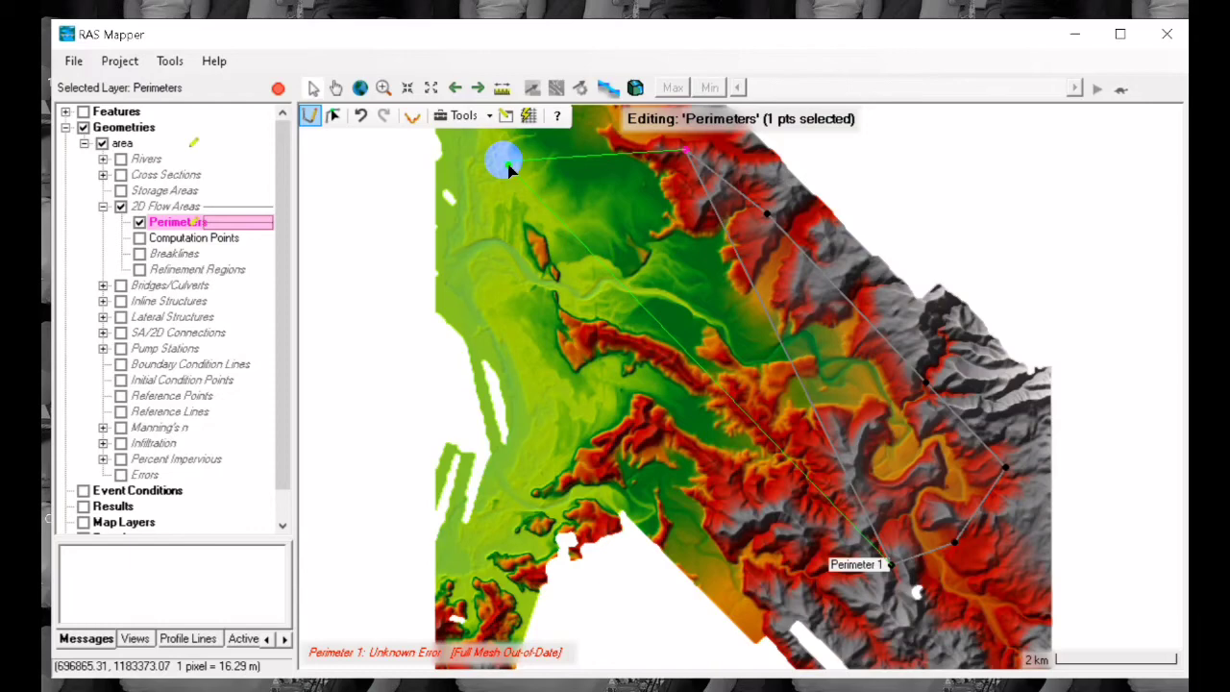
{"action": "left_click", "coordinate": [503, 161]}
{"action": "left_click", "coordinate": [485, 240]}
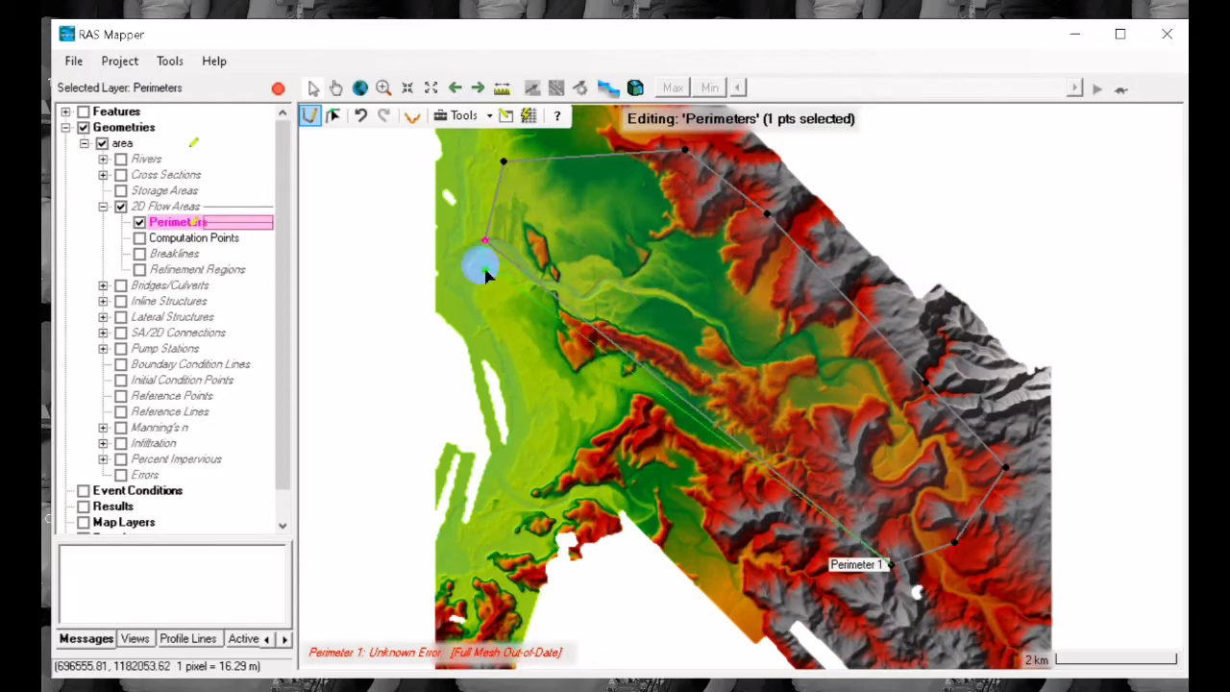
{"action": "left_click", "coordinate": [500, 296]}
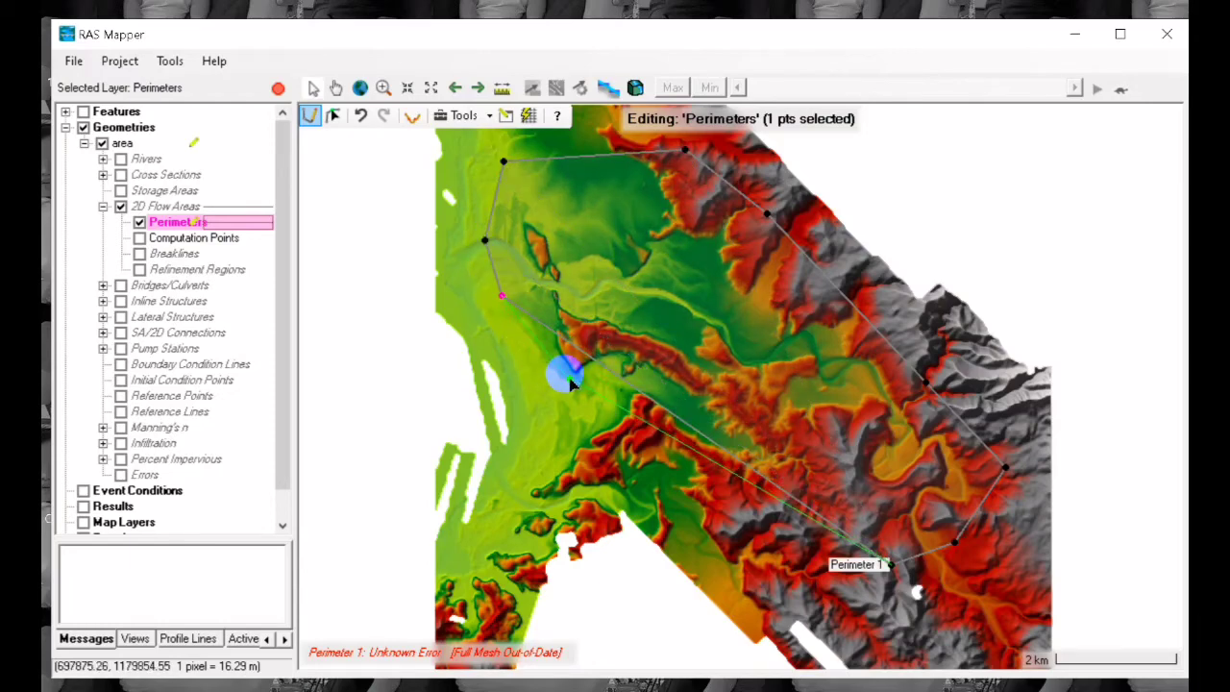
{"action": "left_click", "coordinate": [566, 376]}
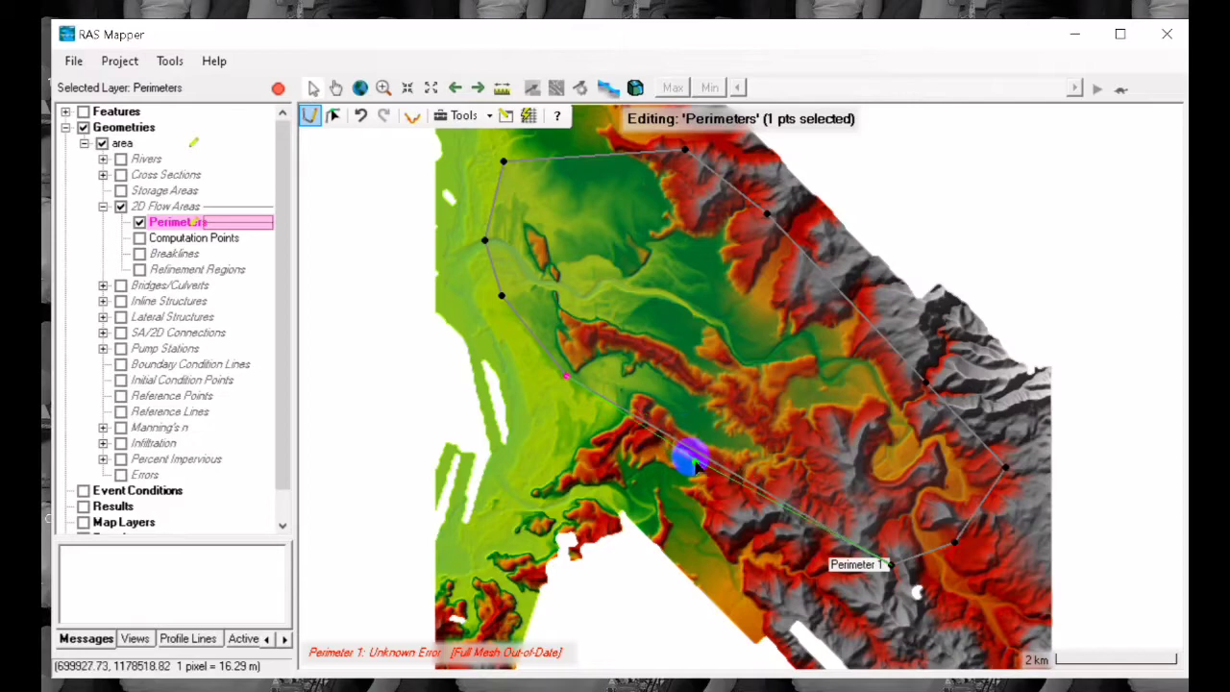
{"action": "double_click", "coordinate": [712, 474]}
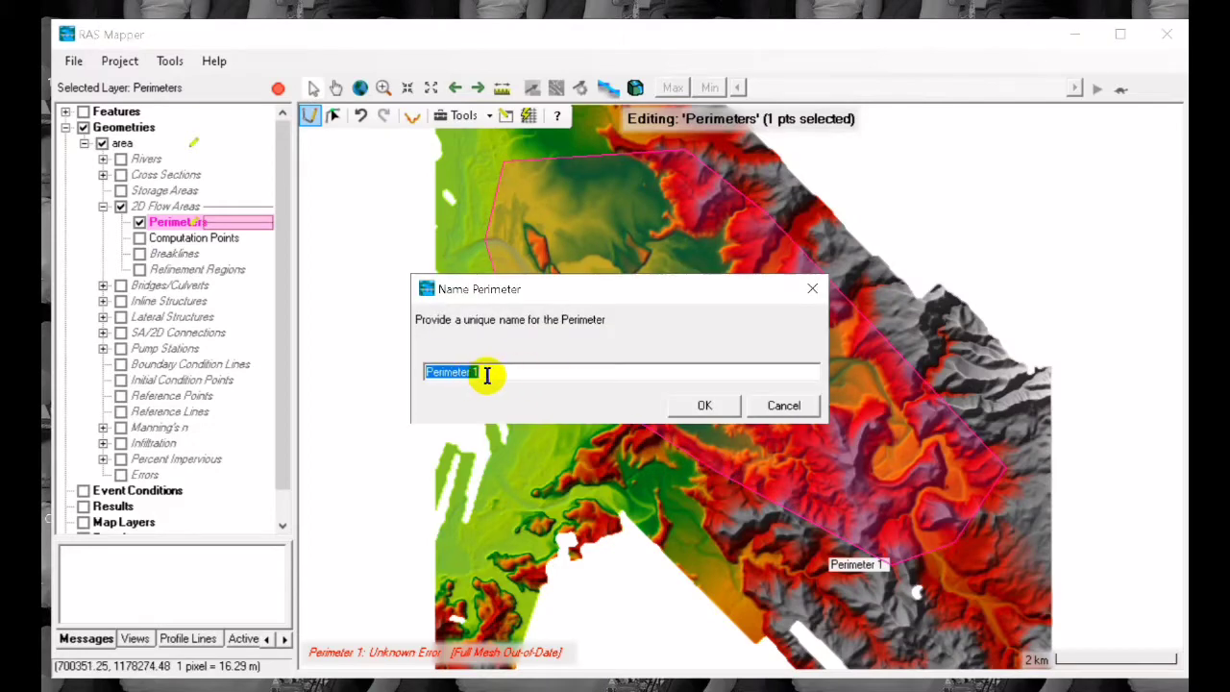
{"action": "type", "text": "2d area"}
- Generate a 50 m (DX/DY 50) computational mesh of 12,216 cells for '2d area'
{"action": "left_click", "coordinate": [733, 406]}
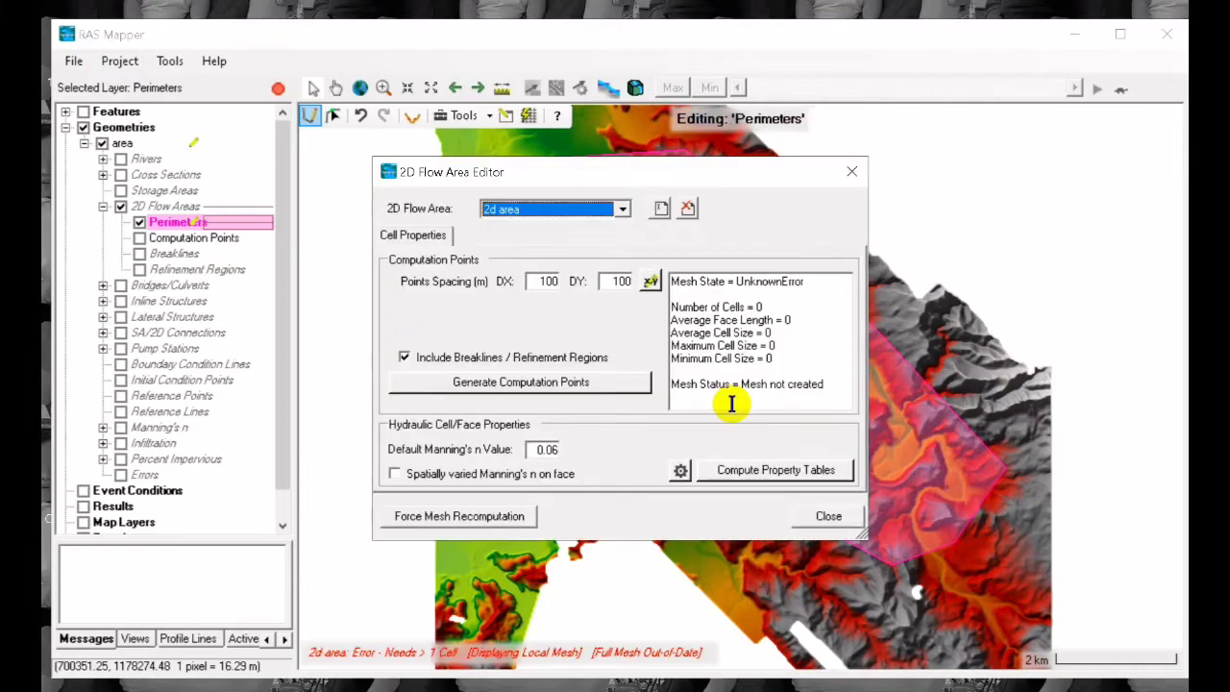
{"action": "left_click", "coordinate": [538, 280]}
{"action": "left_click_drag", "start_coordinate": [539, 279], "coordinate": [573, 289]}
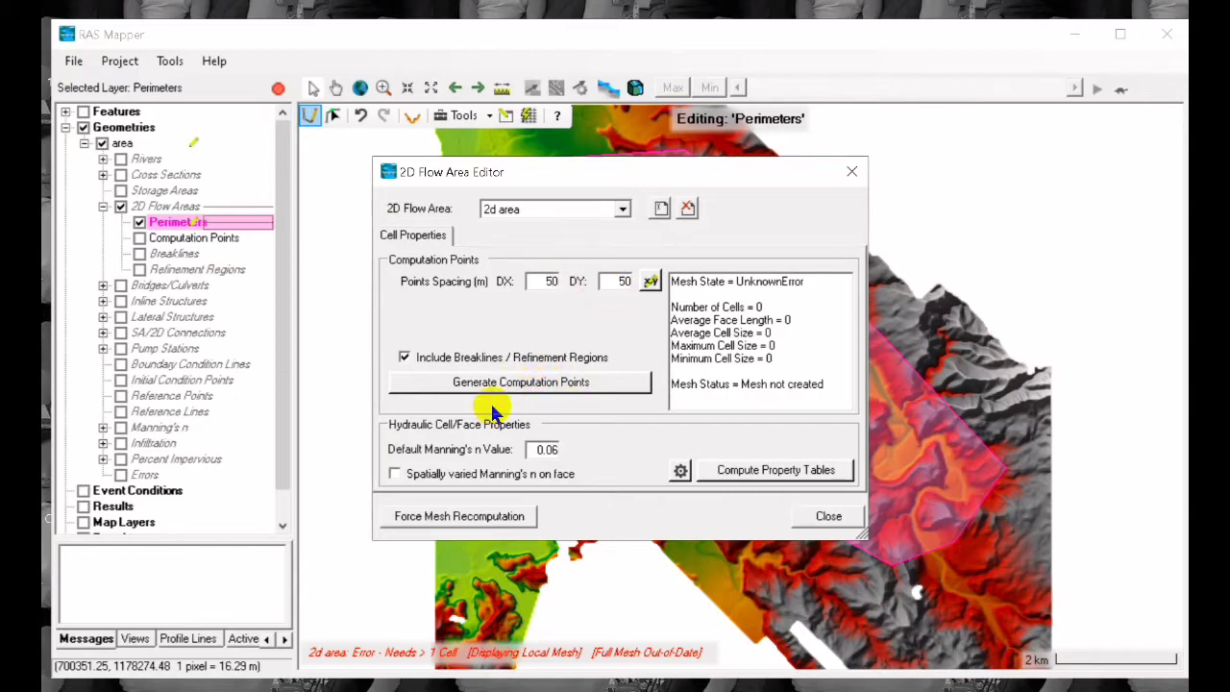
{"action": "left_click", "coordinate": [562, 384]}
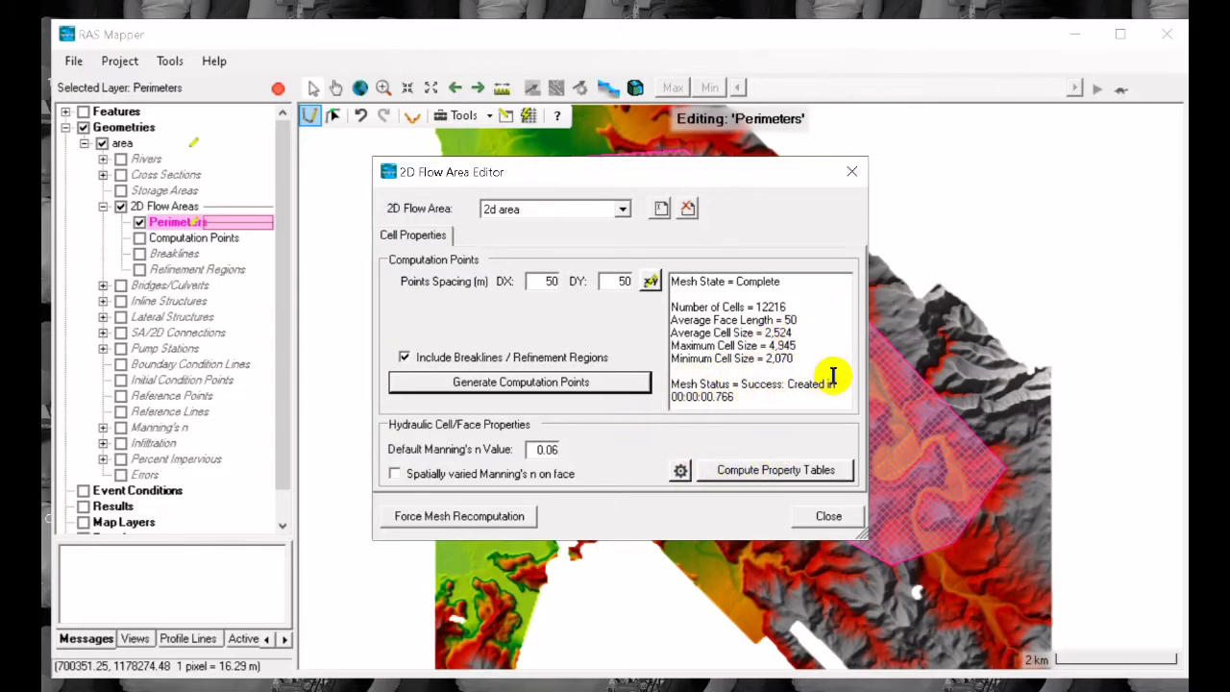
{"action": "left_click", "coordinate": [827, 518]}
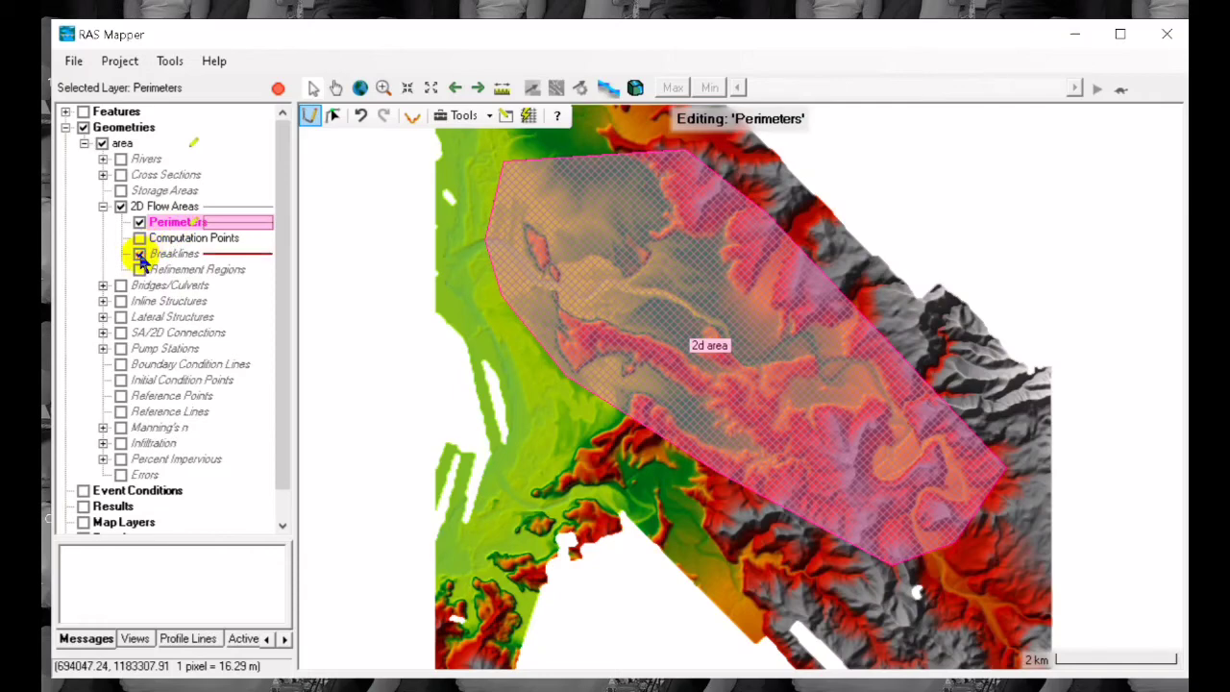
- Draw a breakline named 'channel' following the river through the 2d area
{"action": "left_click", "coordinate": [141, 256]}
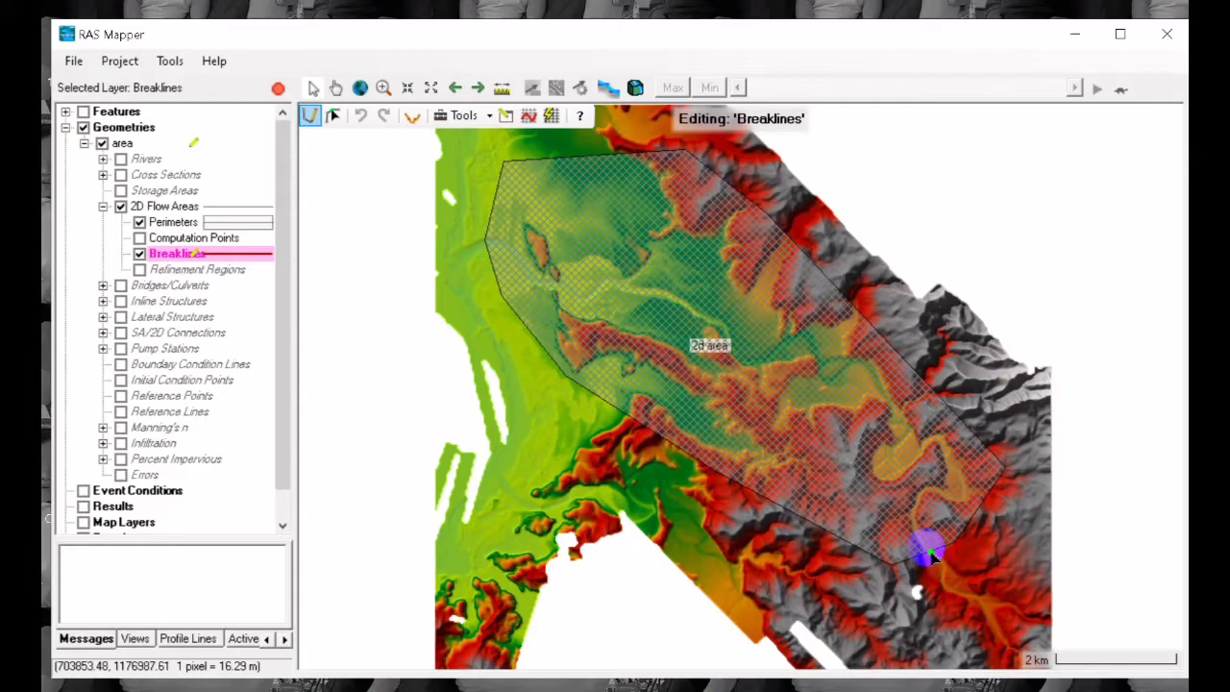
{"action": "left_click", "coordinate": [928, 552]}
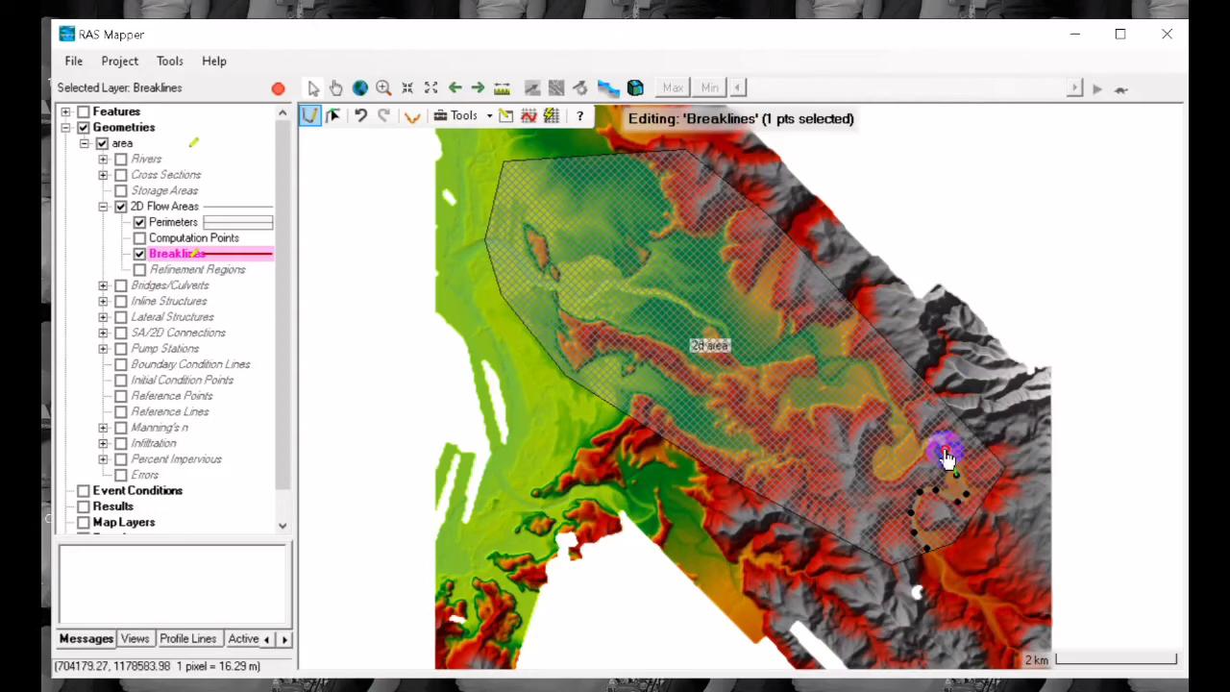
{"action": "double_click", "coordinate": [938, 442]}
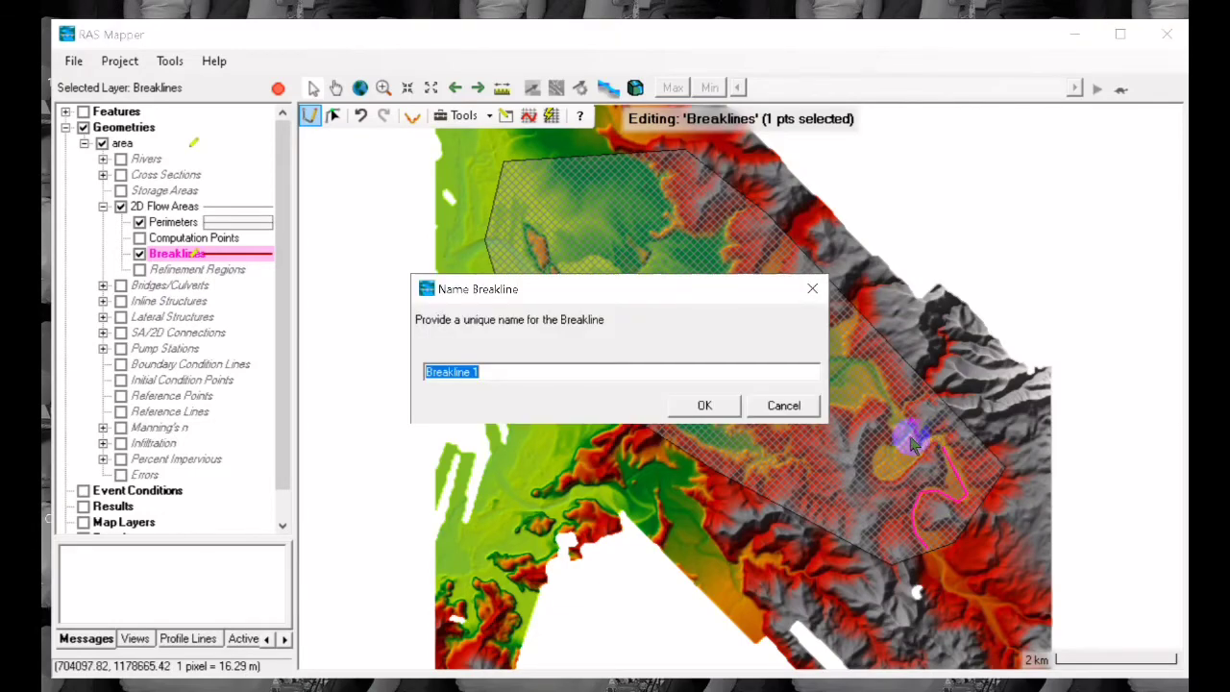
{"action": "left_click", "coordinate": [806, 405]}
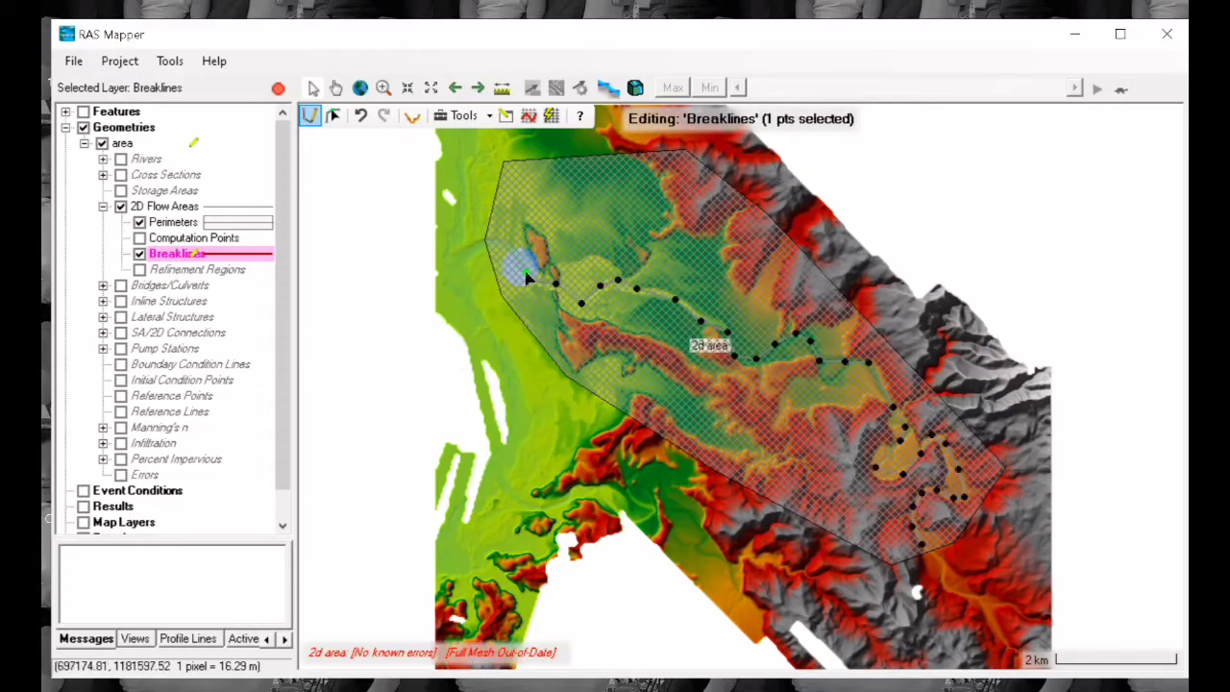
{"action": "double_click", "coordinate": [509, 262]}
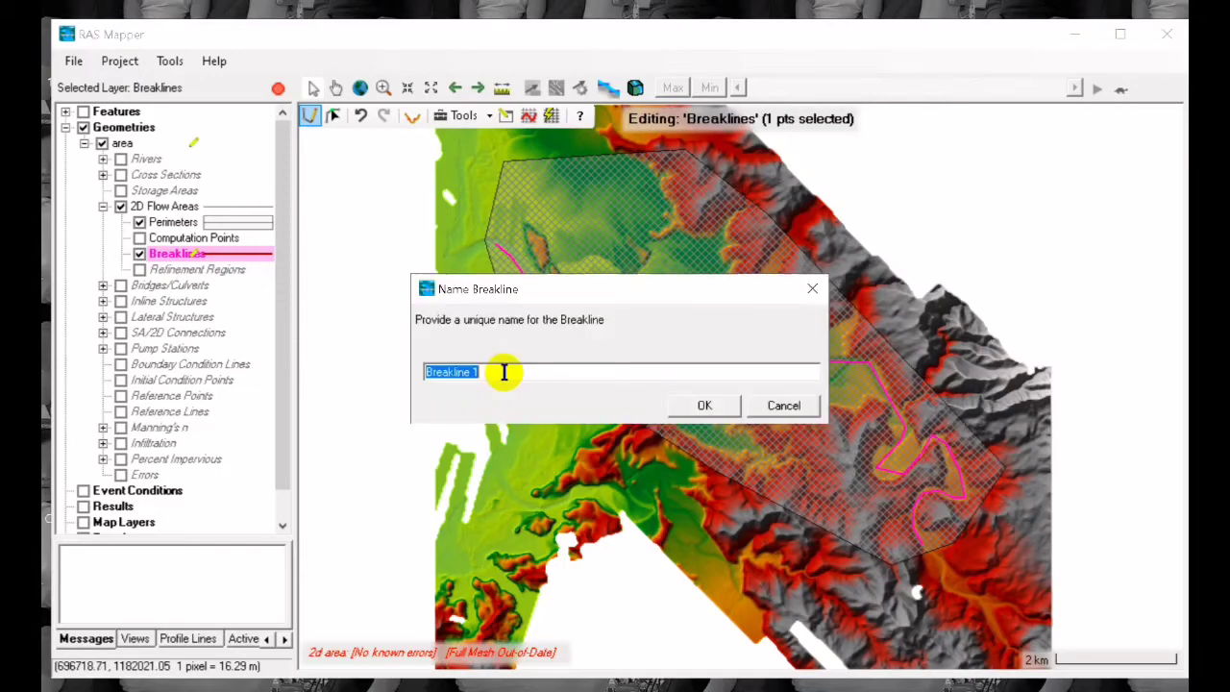
{"action": "type", "text": "chan"}
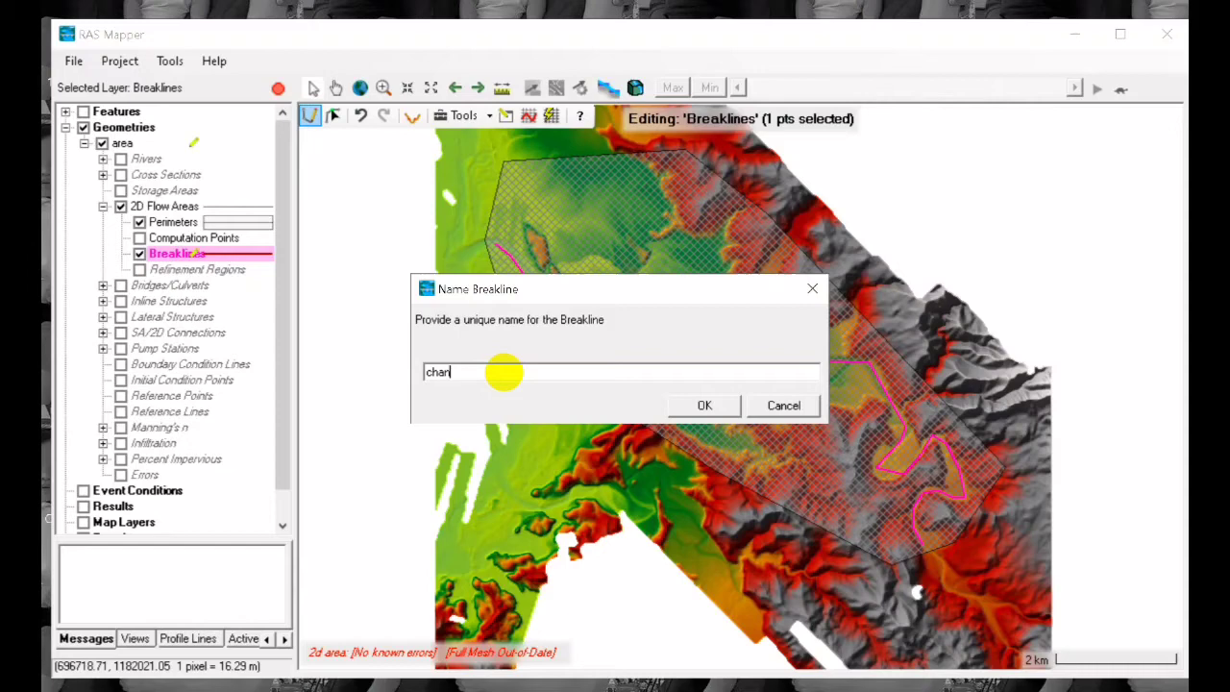
{"action": "type", "text": "nel"}
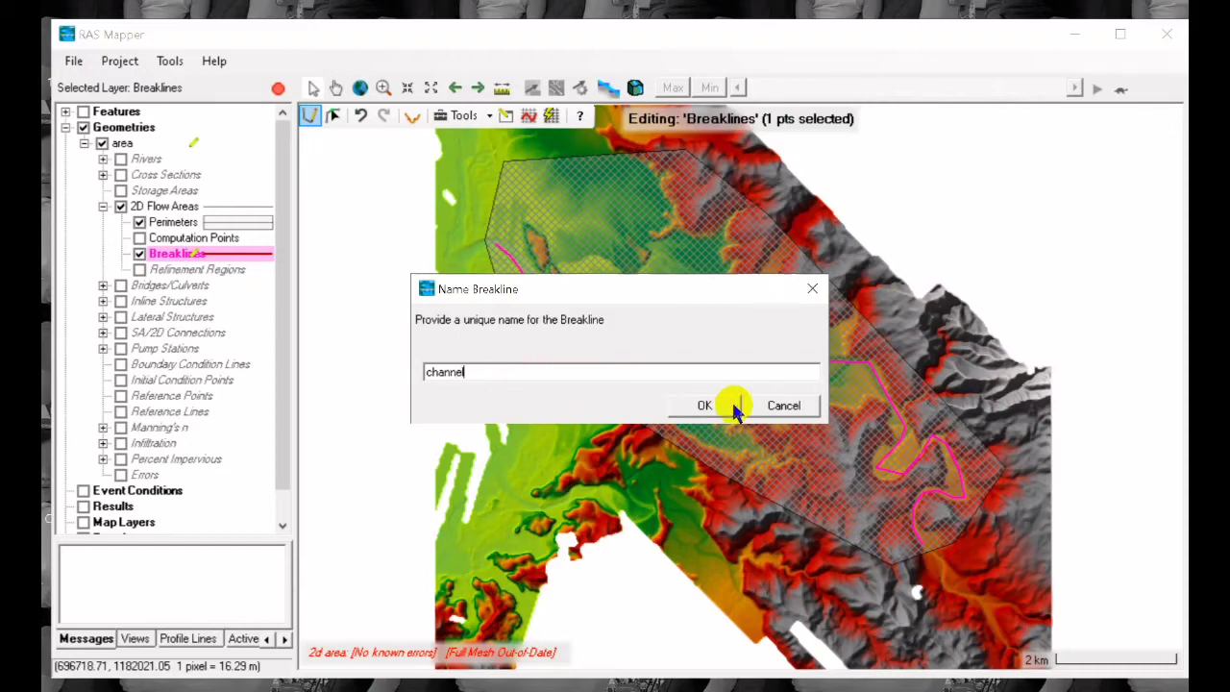
{"action": "left_click", "coordinate": [735, 408]}
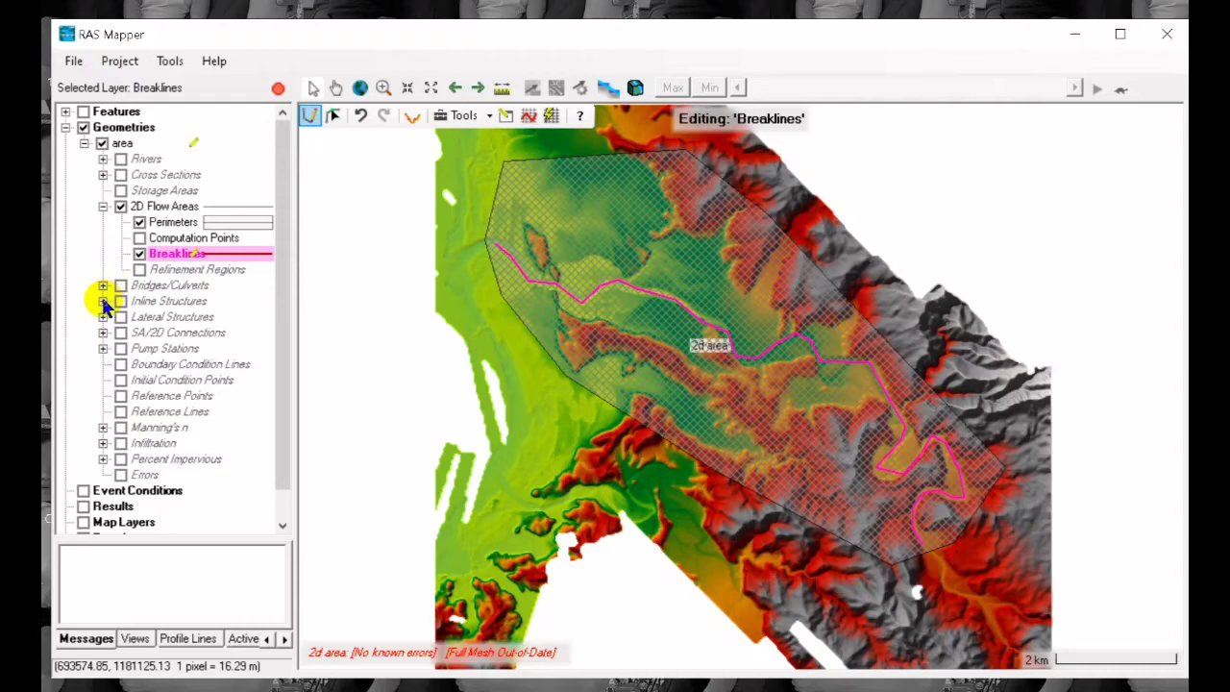
- Draw a boundary condition line named 'inlet' across the river at the southeast end
{"action": "left_click", "coordinate": [121, 365]}
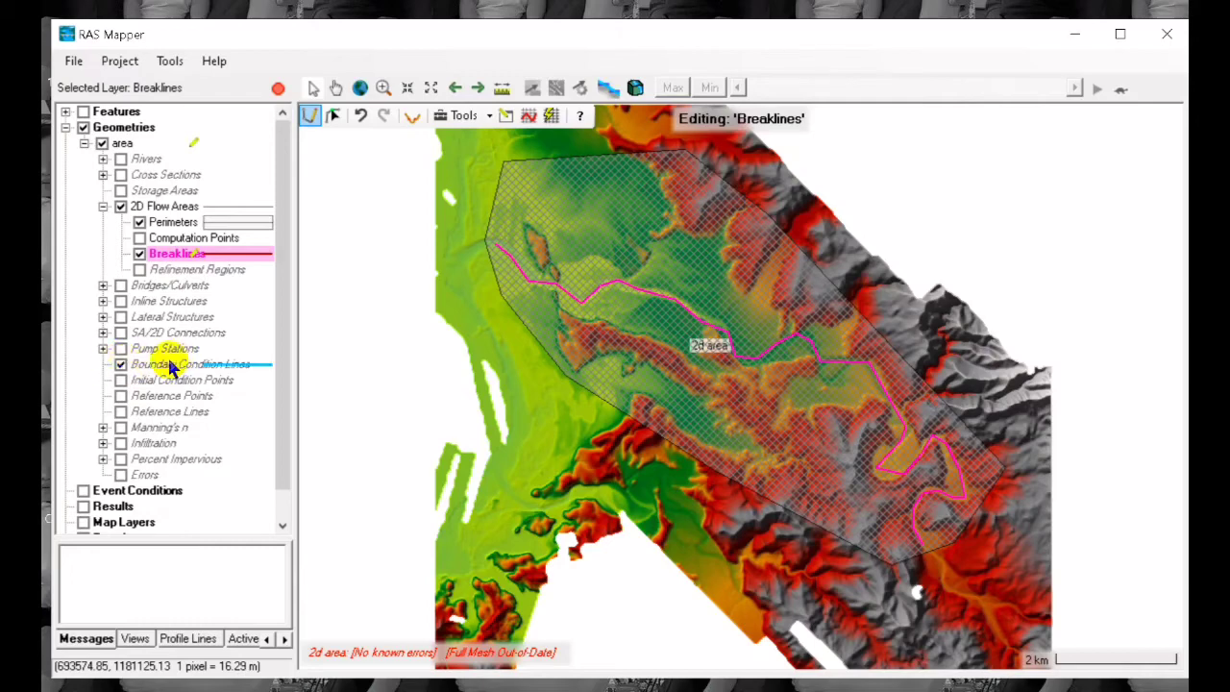
{"action": "left_click", "coordinate": [170, 367]}
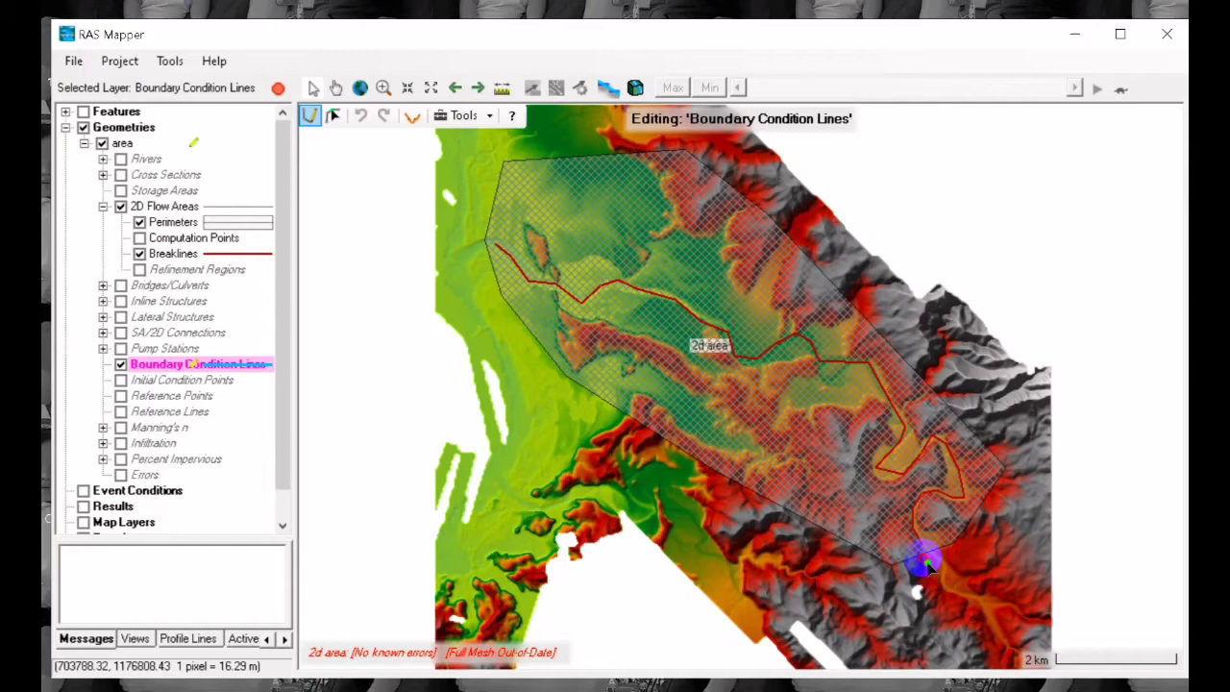
{"action": "left_click", "coordinate": [925, 561]}
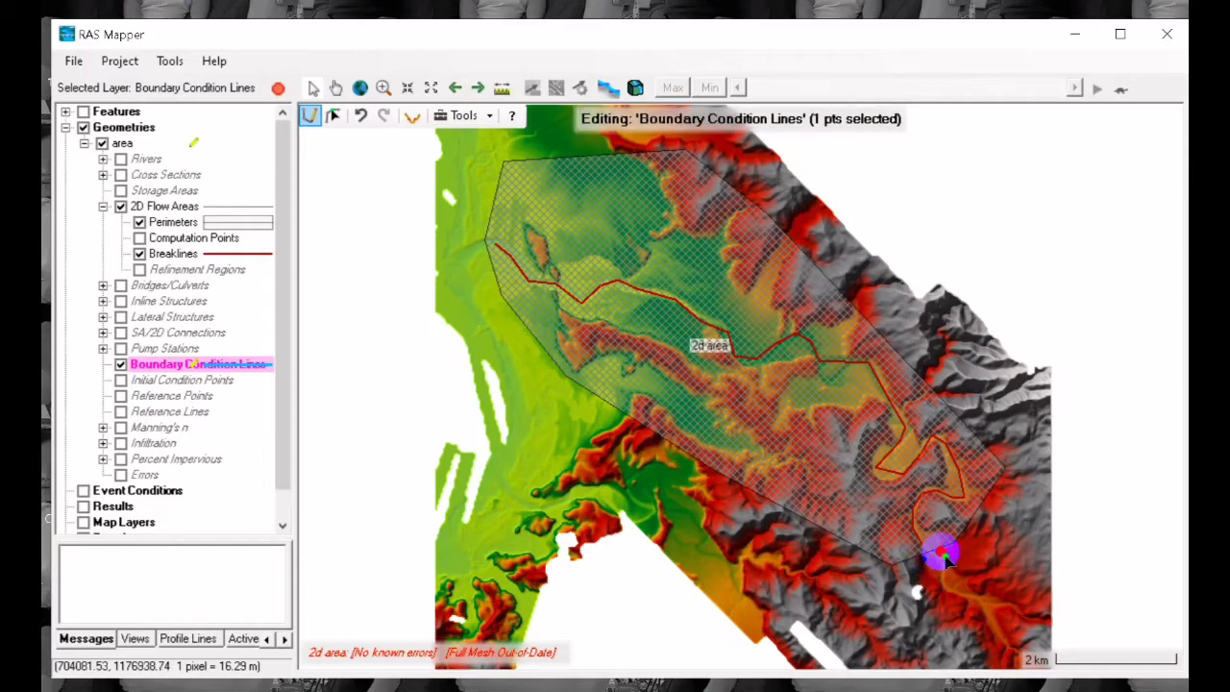
{"action": "double_click", "coordinate": [937, 556]}
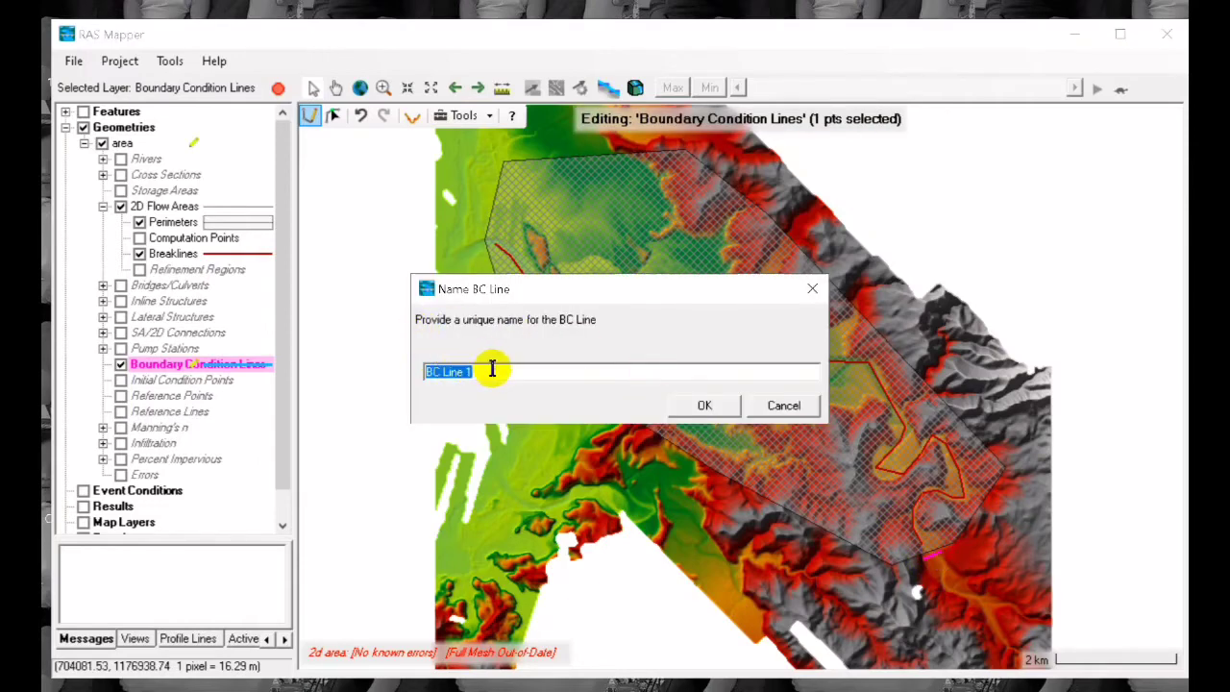
{"action": "type", "text": "inlet"}
{"action": "left_click", "coordinate": [702, 406]}
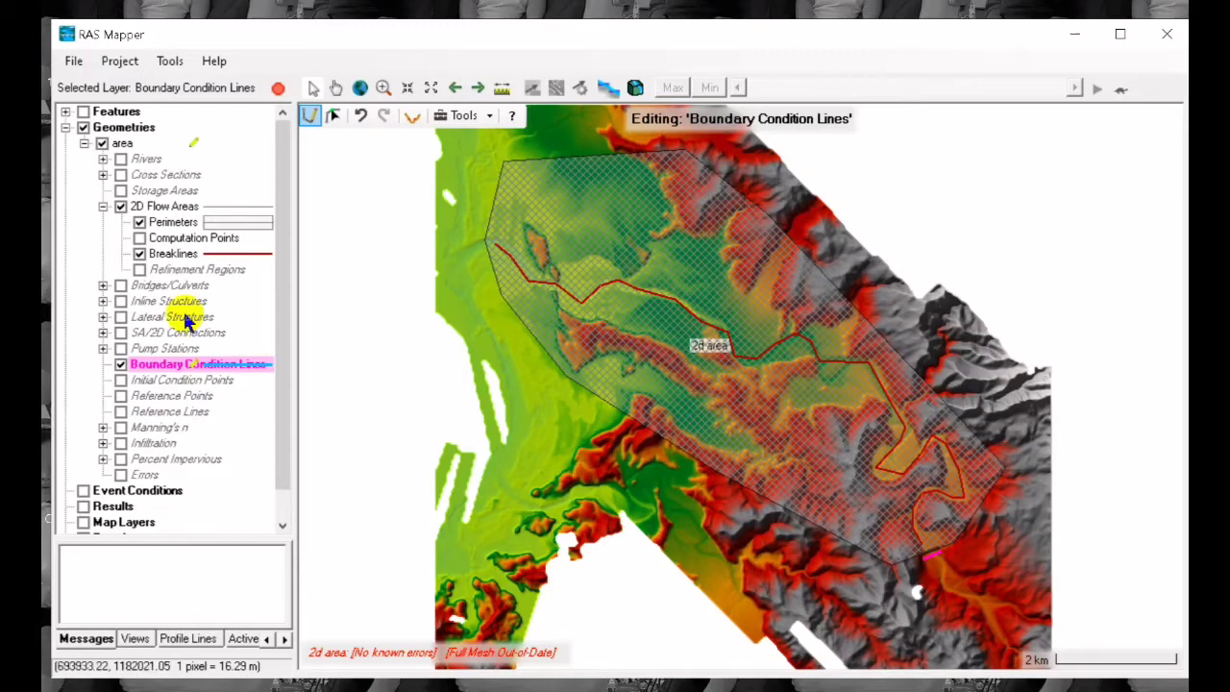
- Draw a boundary condition line named 'outlet' along the 2d area's northwest edge
{"action": "left_click", "coordinate": [506, 314]}
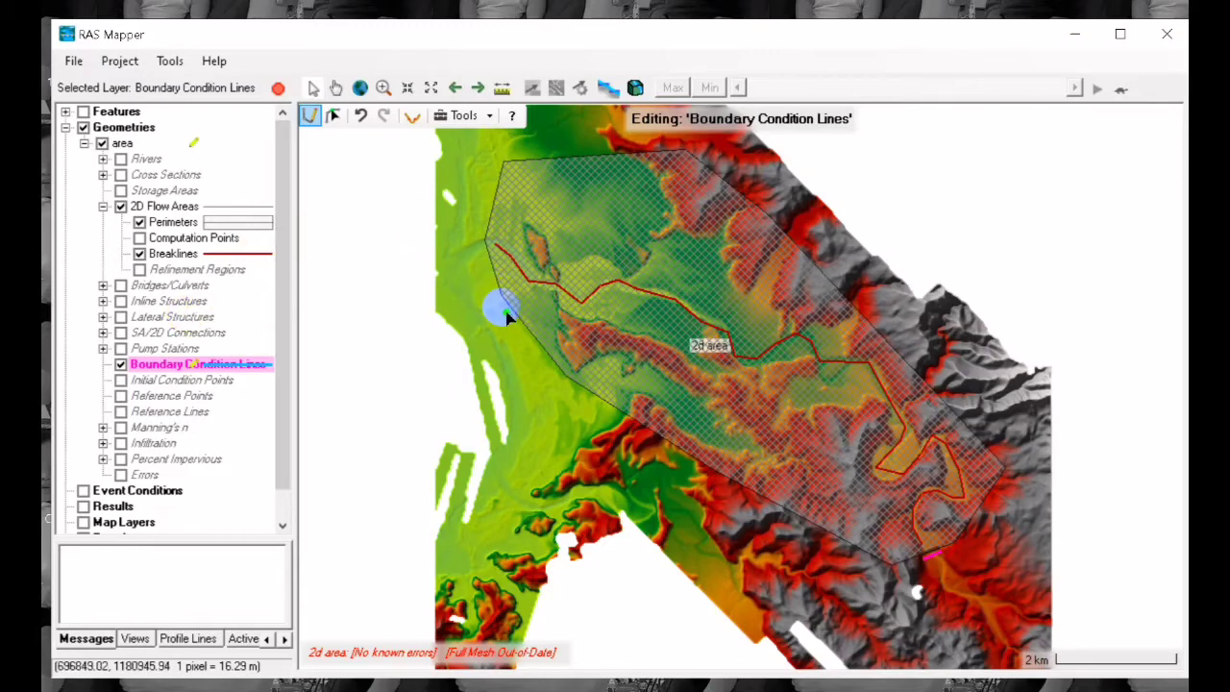
{"action": "left_click_drag", "start_coordinate": [506, 318], "coordinate": [502, 144]}
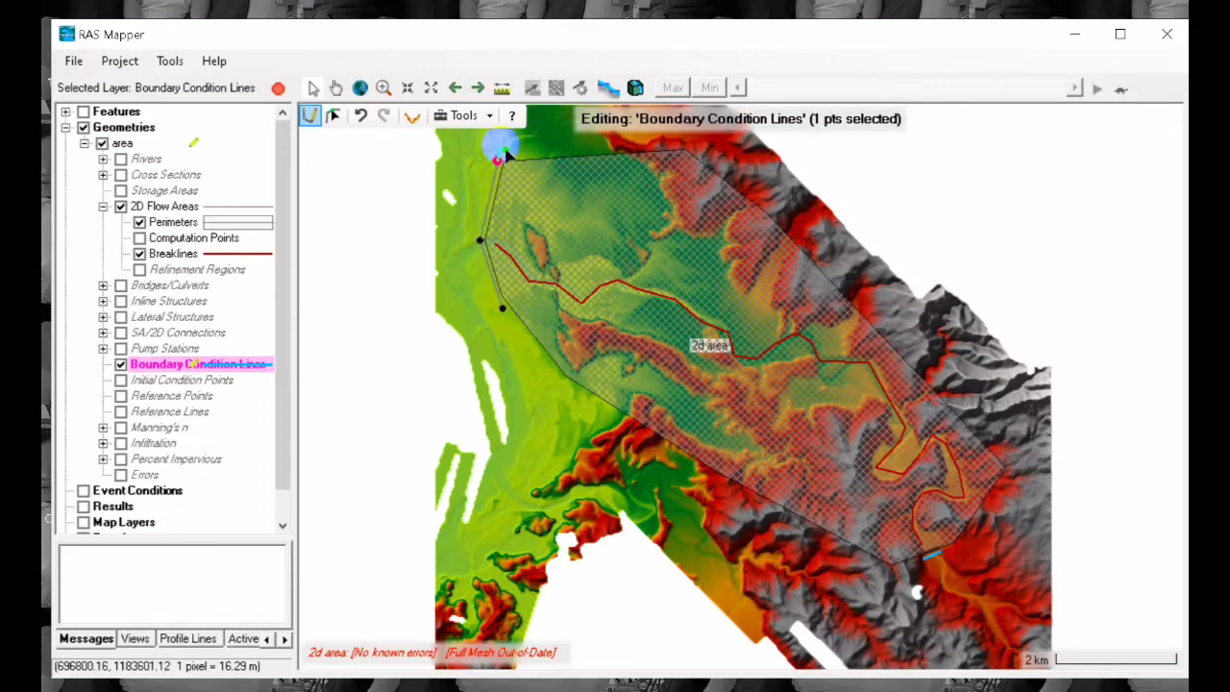
{"action": "double_click", "coordinate": [503, 149]}
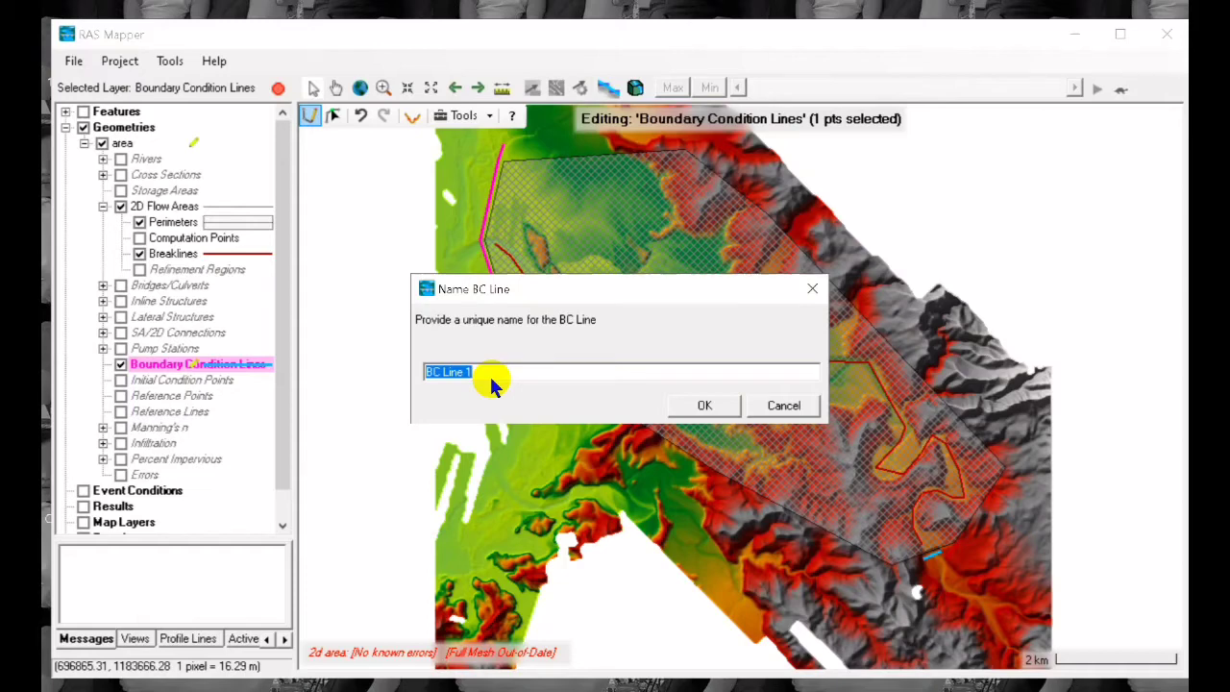
{"action": "type", "text": "outlet"}
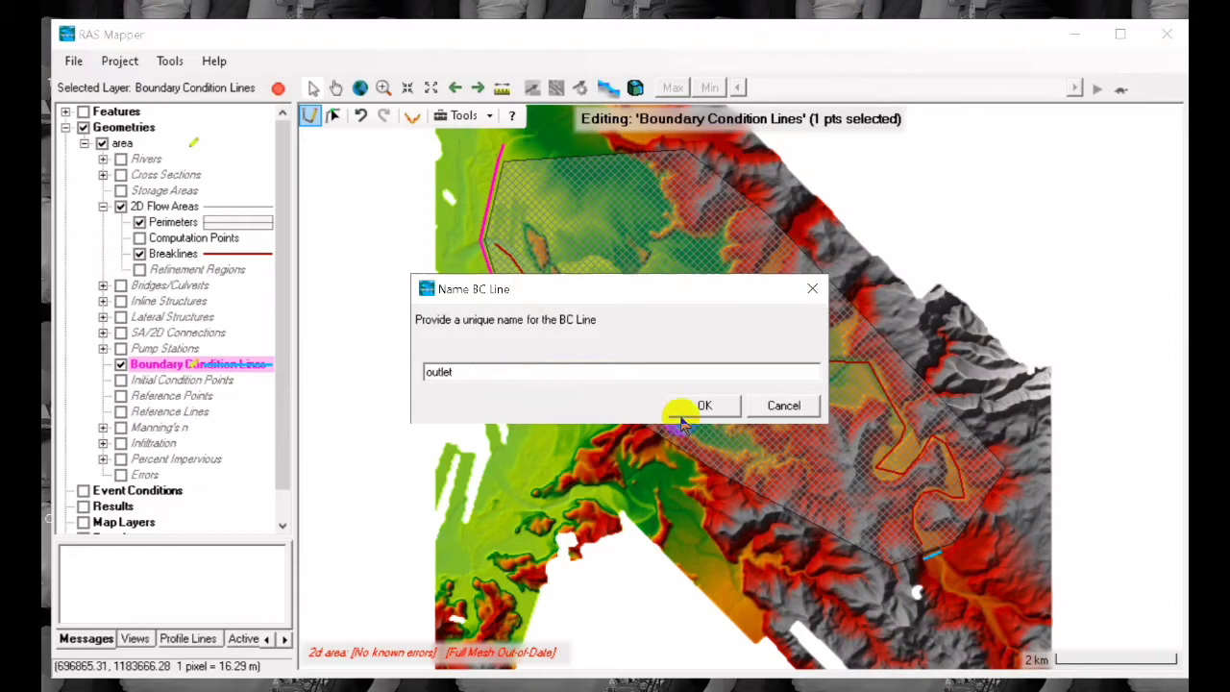
{"action": "left_click", "coordinate": [707, 406]}
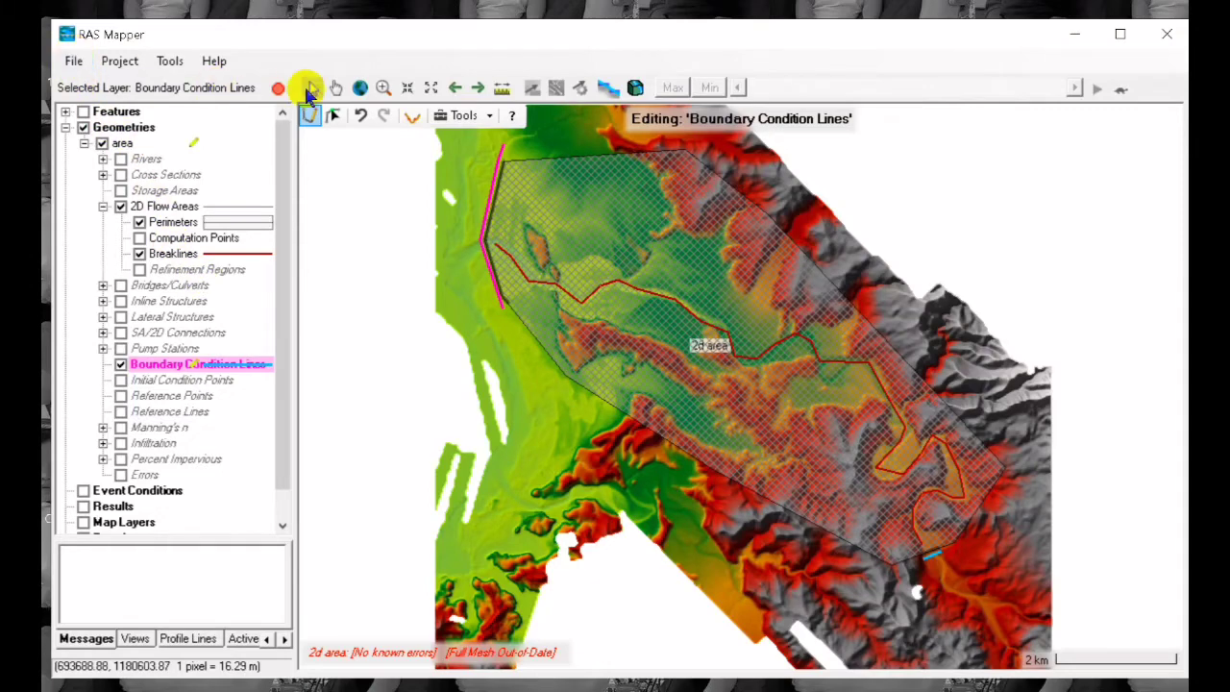
- Save the inlet and outlet boundary lines to geometry area, then resume editing
{"action": "left_click", "coordinate": [279, 88]}
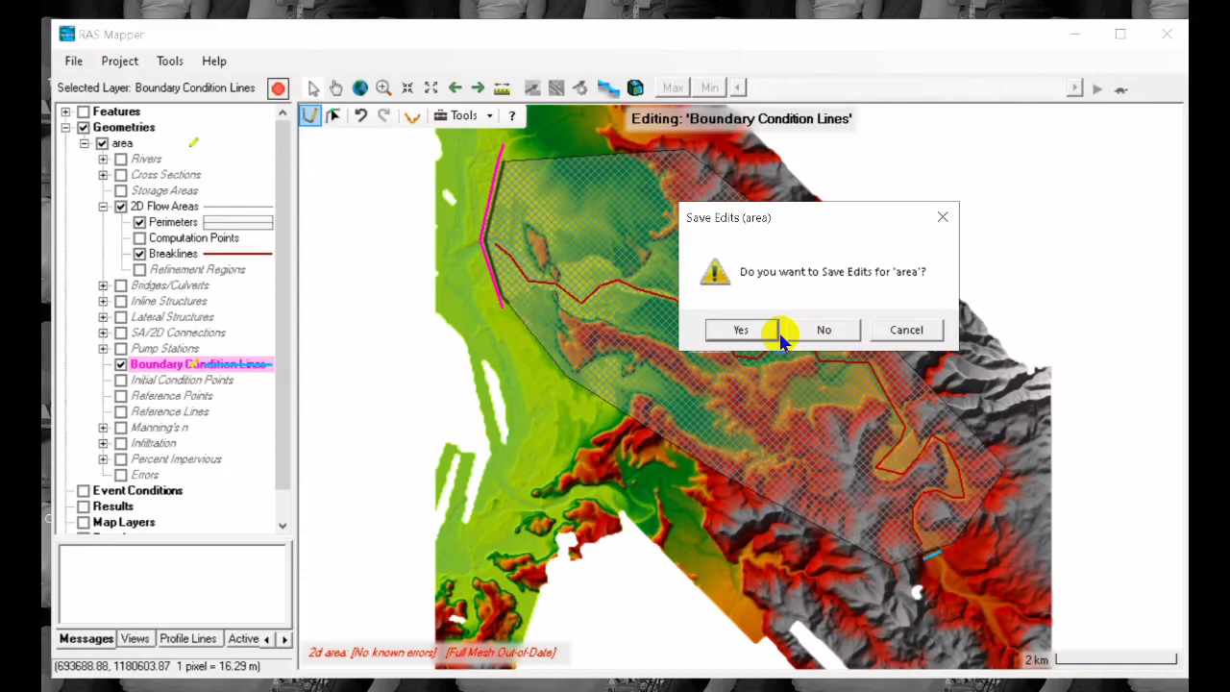
{"action": "left_click", "coordinate": [766, 328]}
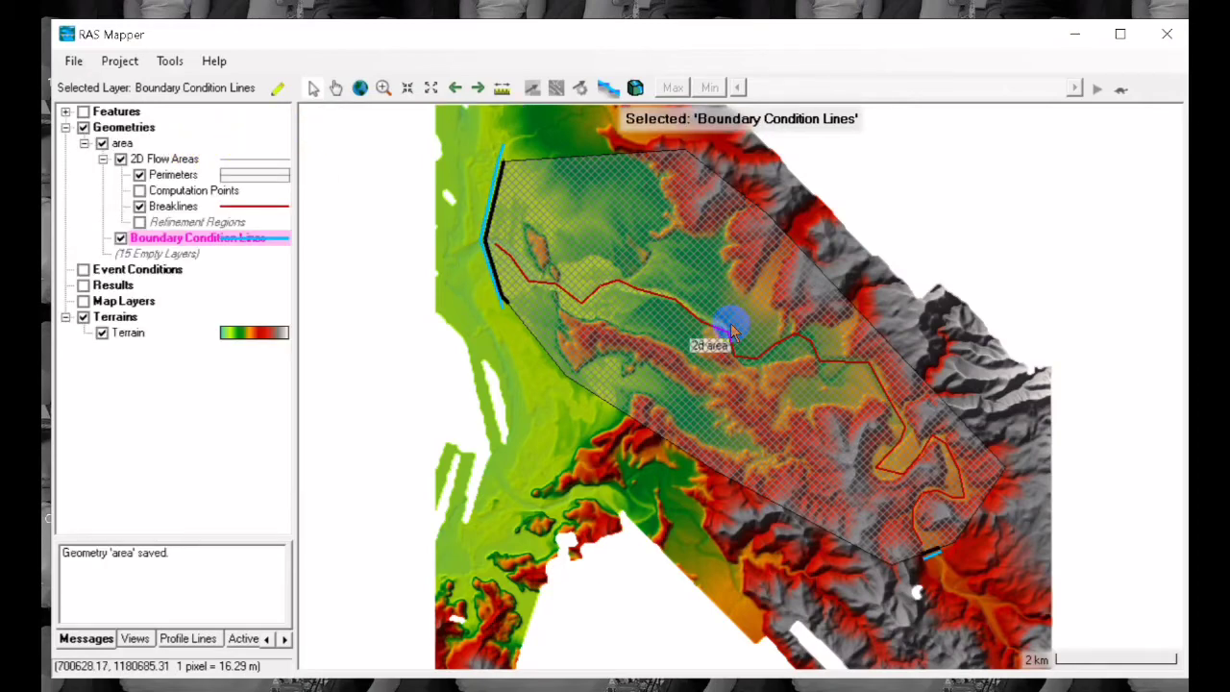
{"action": "left_click", "coordinate": [277, 89]}
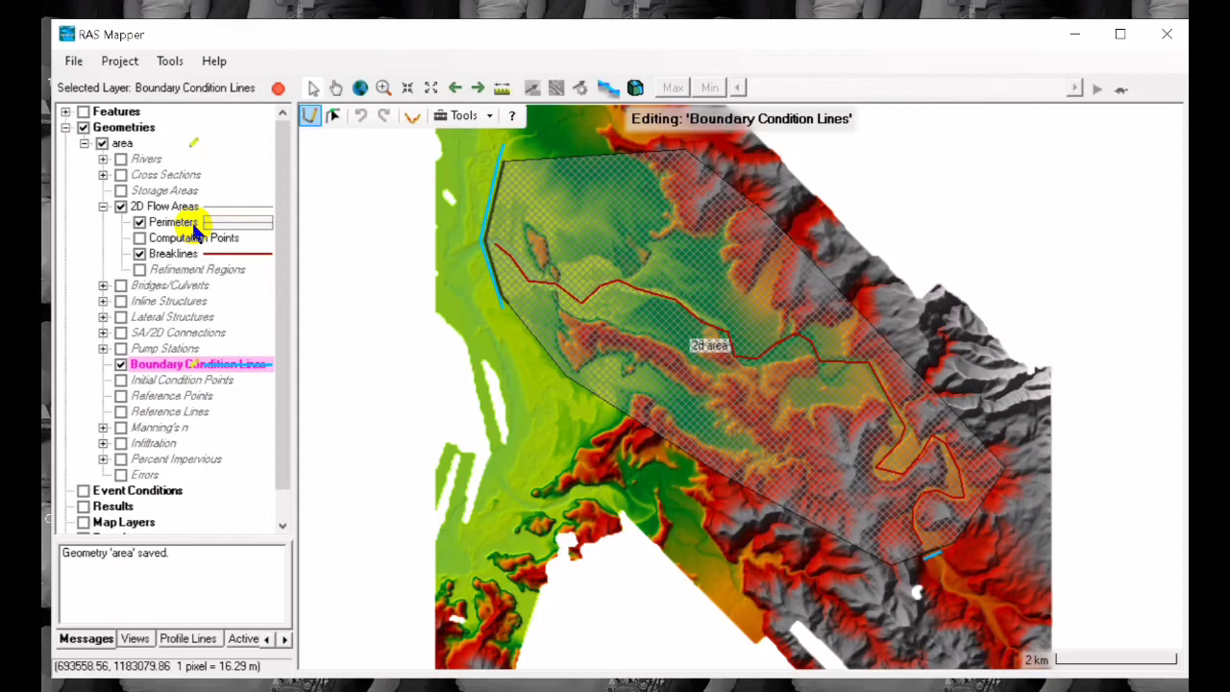
- Force-recompute the 2d area mesh at 50 m spacing, giving 12,216 cells, then close the editor
{"action": "left_click", "coordinate": [173, 206]}
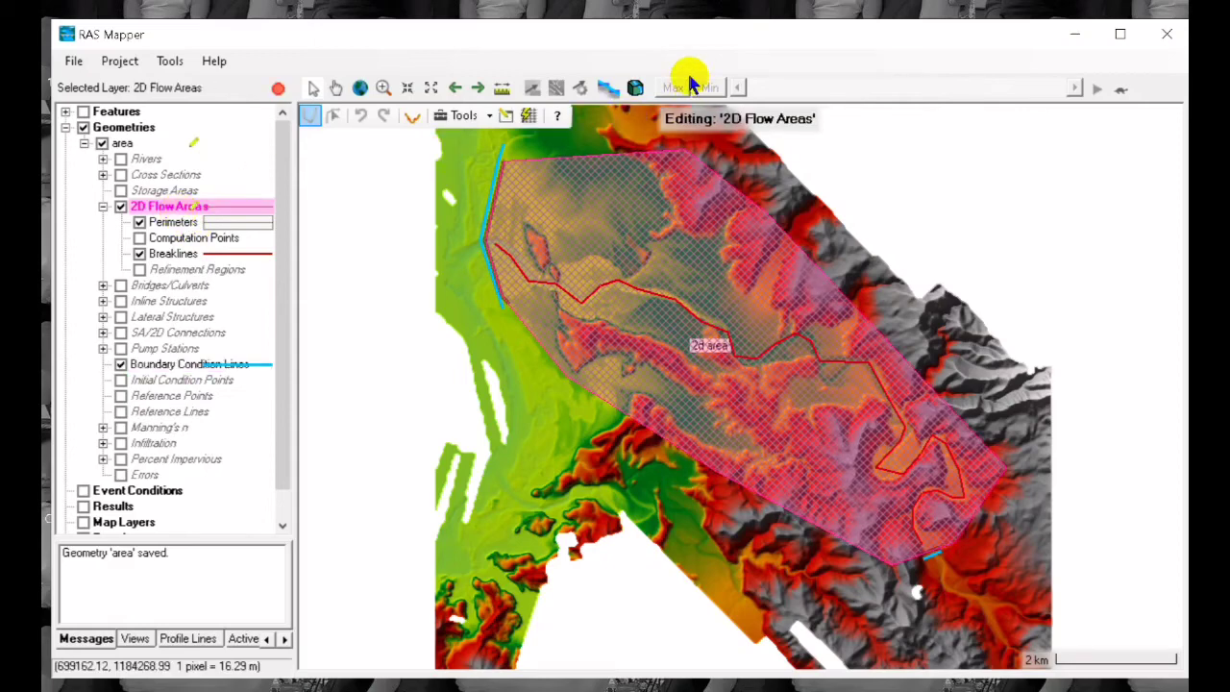
{"action": "left_click", "coordinate": [529, 116]}
{"action": "left_click", "coordinate": [528, 116]}
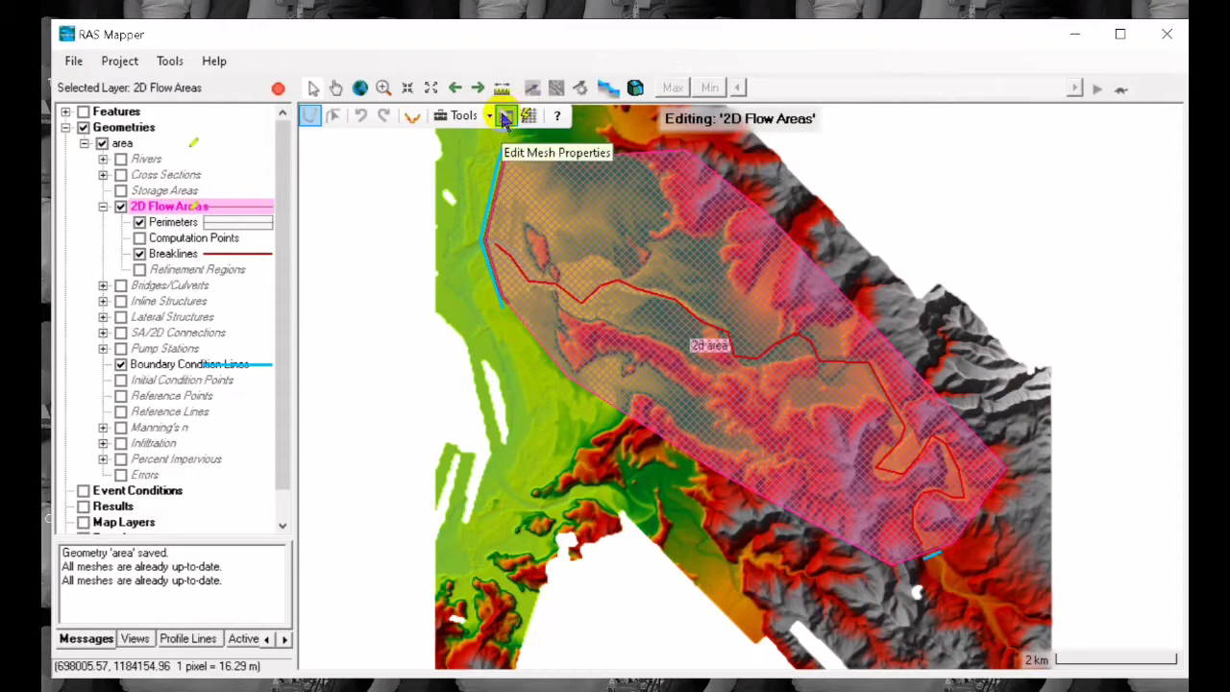
{"action": "left_click", "coordinate": [489, 116]}
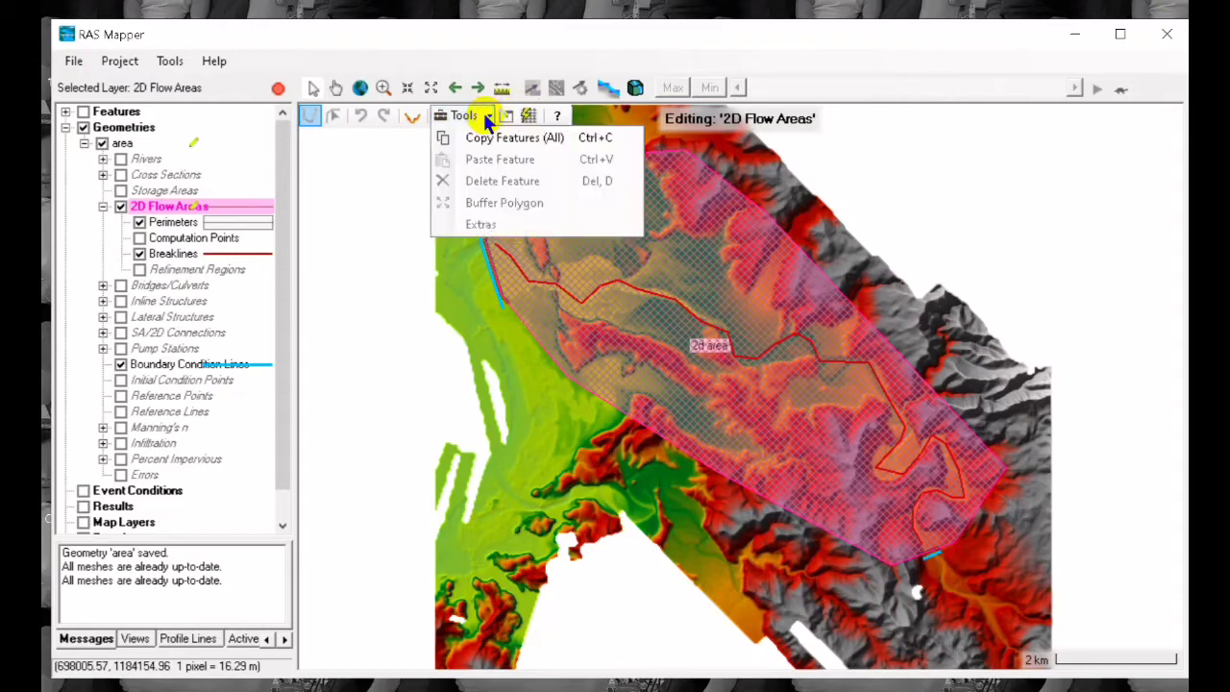
{"action": "left_click", "coordinate": [488, 116]}
{"action": "left_click", "coordinate": [509, 116]}
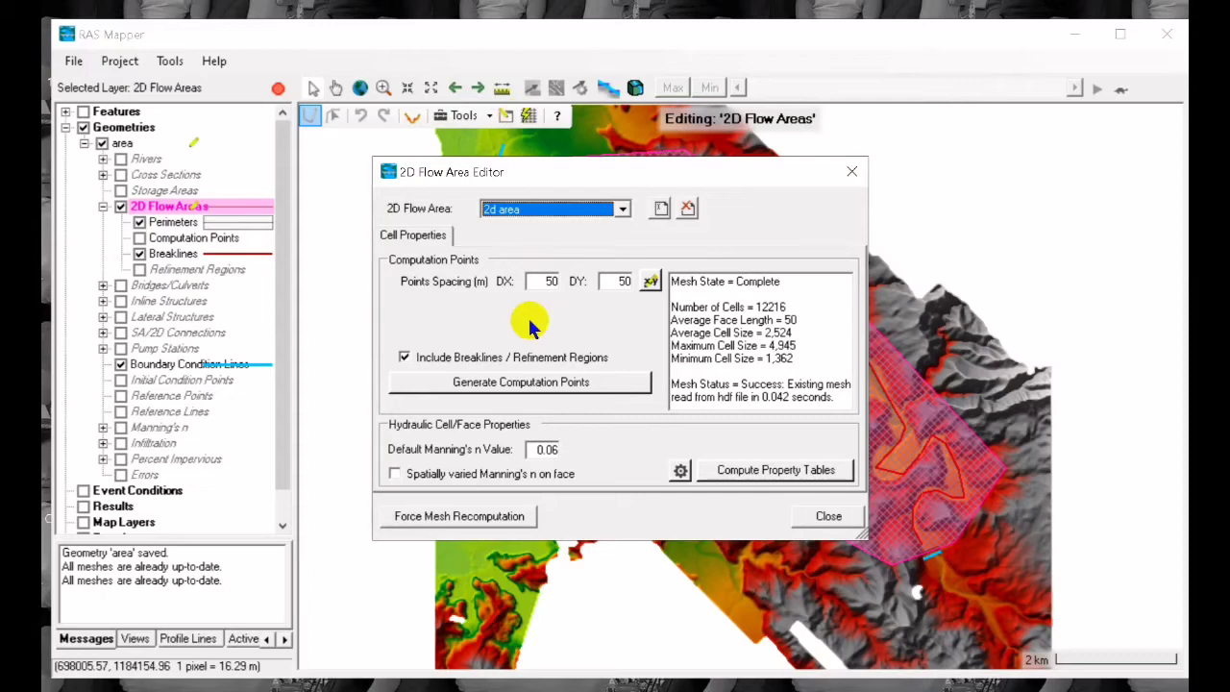
{"action": "left_click", "coordinate": [460, 516]}
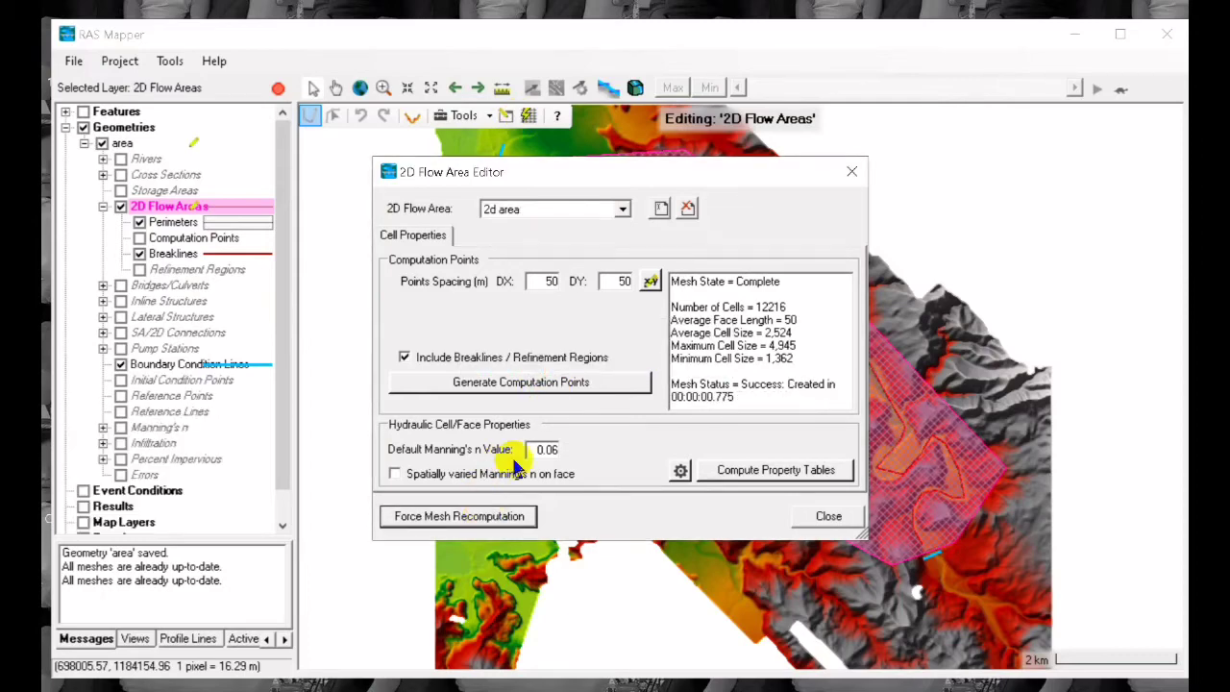
{"action": "left_click", "coordinate": [826, 517]}
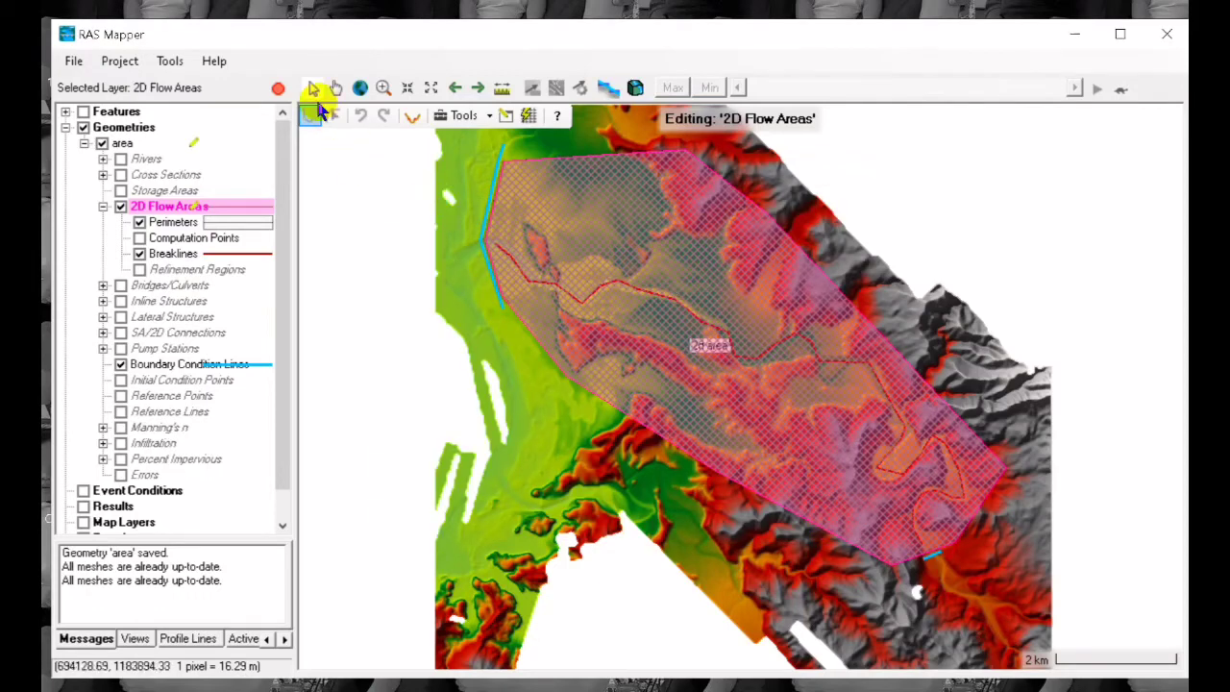
- Stop editing, save the 2D flow area edits to geometry area, and save the map project
{"action": "left_click", "coordinate": [277, 89]}
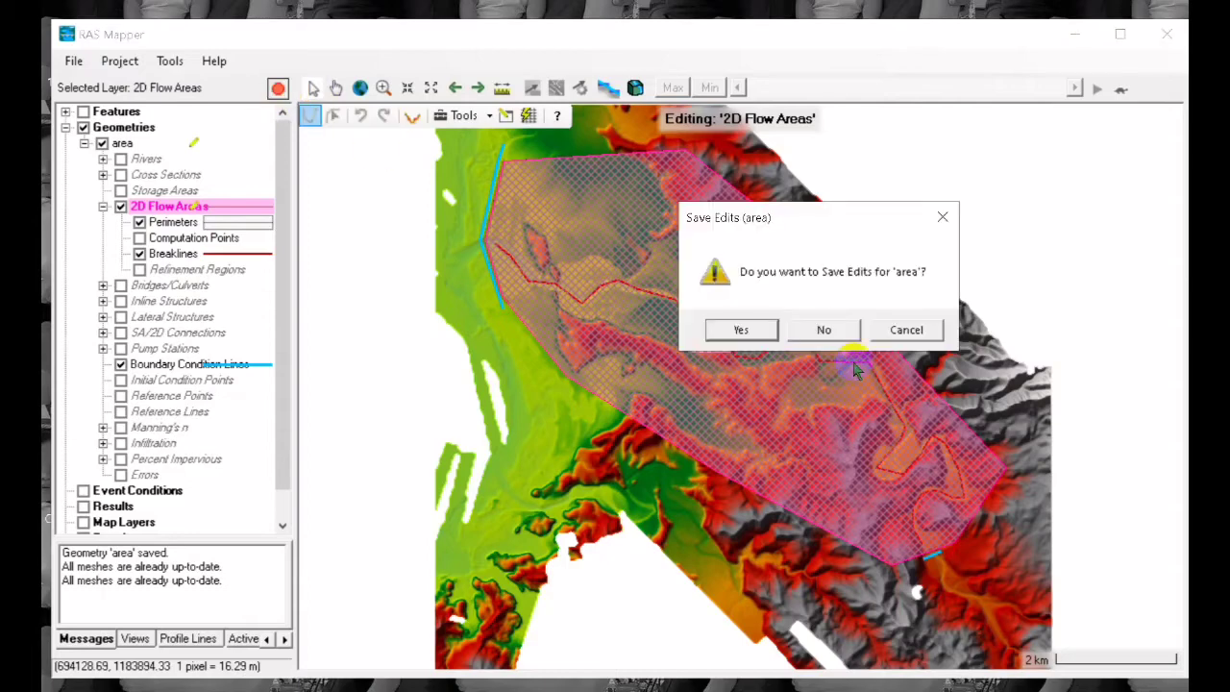
{"action": "left_click", "coordinate": [742, 331]}
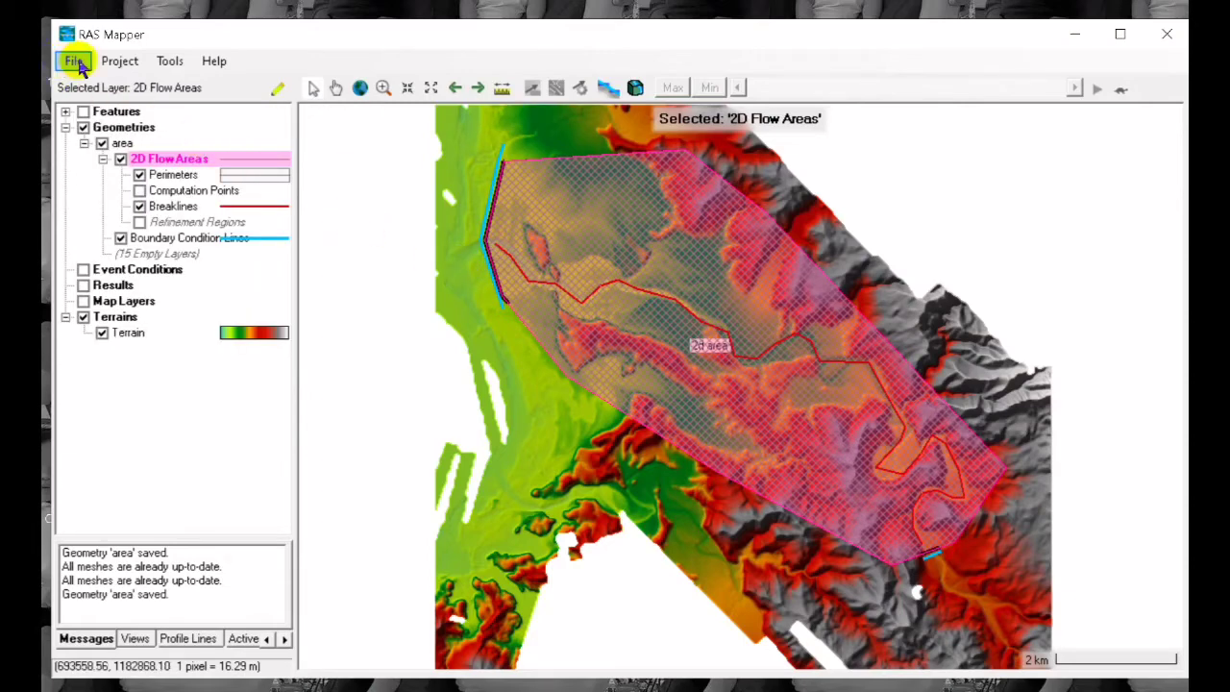
{"action": "left_click", "coordinate": [74, 60]}
{"action": "left_click", "coordinate": [67, 105]}
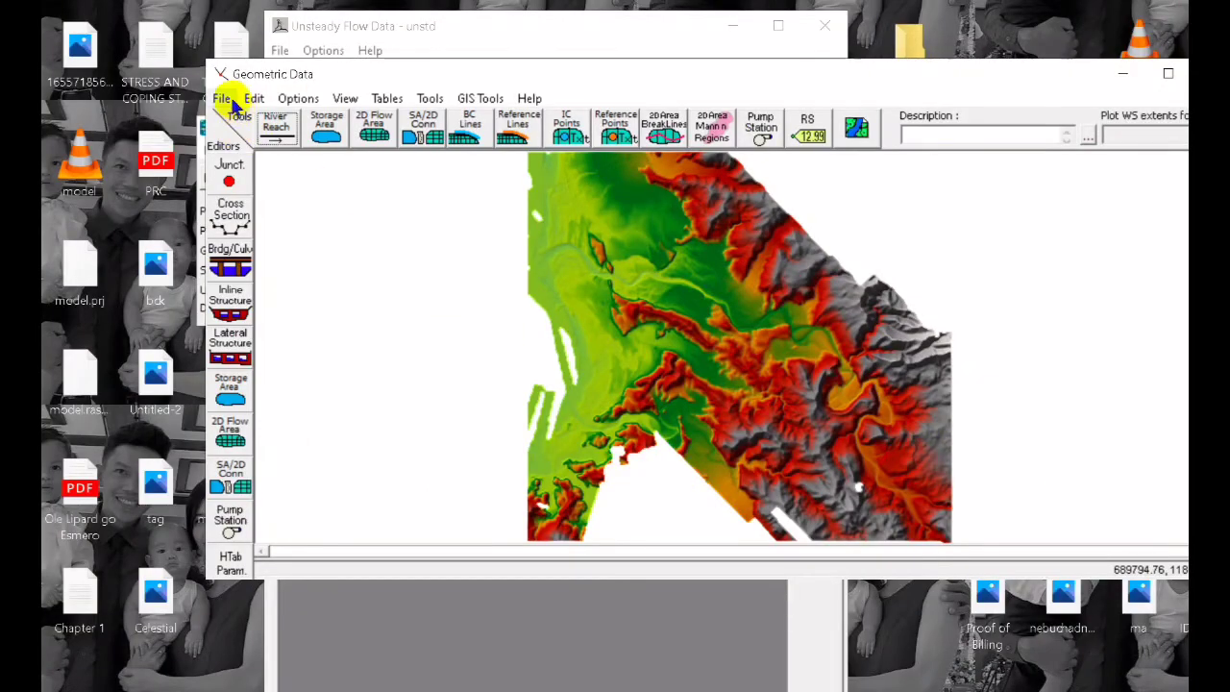
{"action": "left_click", "coordinate": [222, 98]}
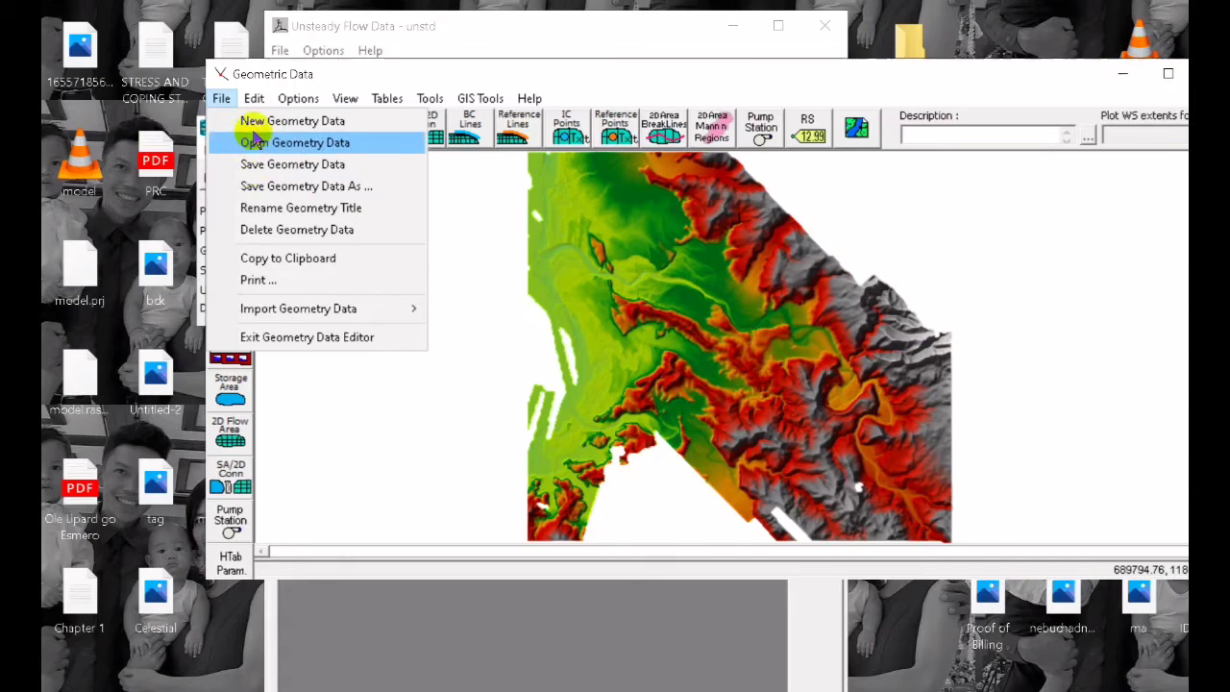
- Load the geometry 'area' (model.g01) from the modeling folder into the project
{"action": "left_click", "coordinate": [256, 121]}
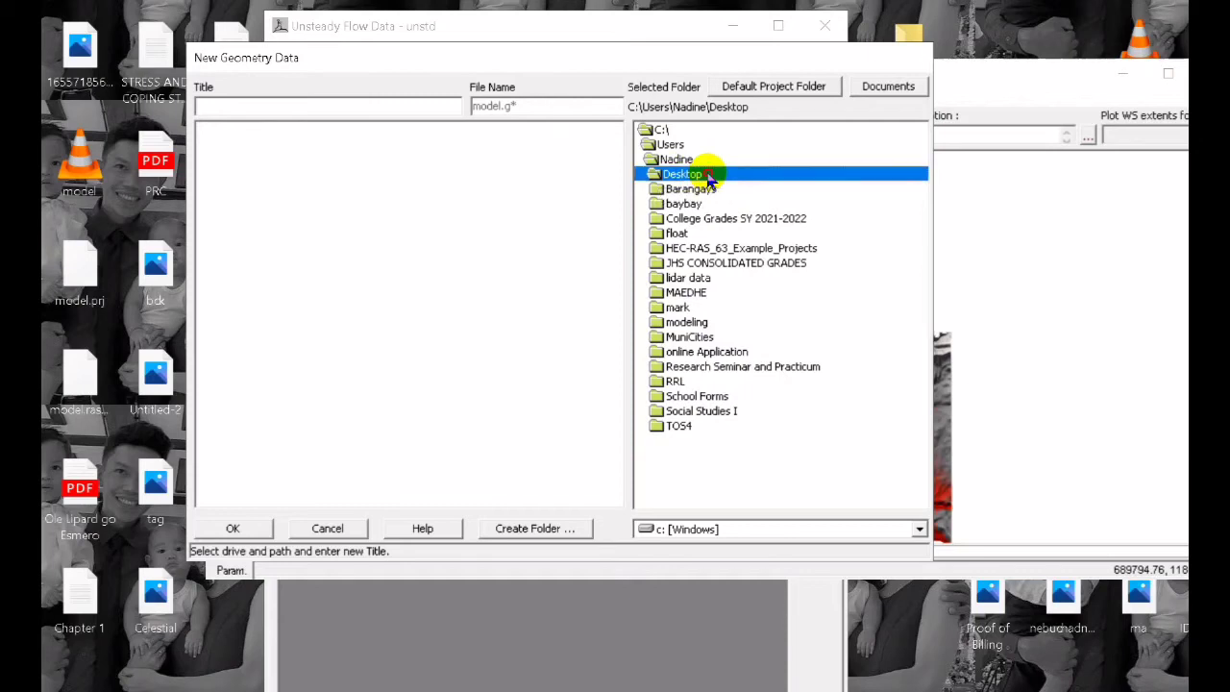
{"action": "double_click", "coordinate": [688, 323]}
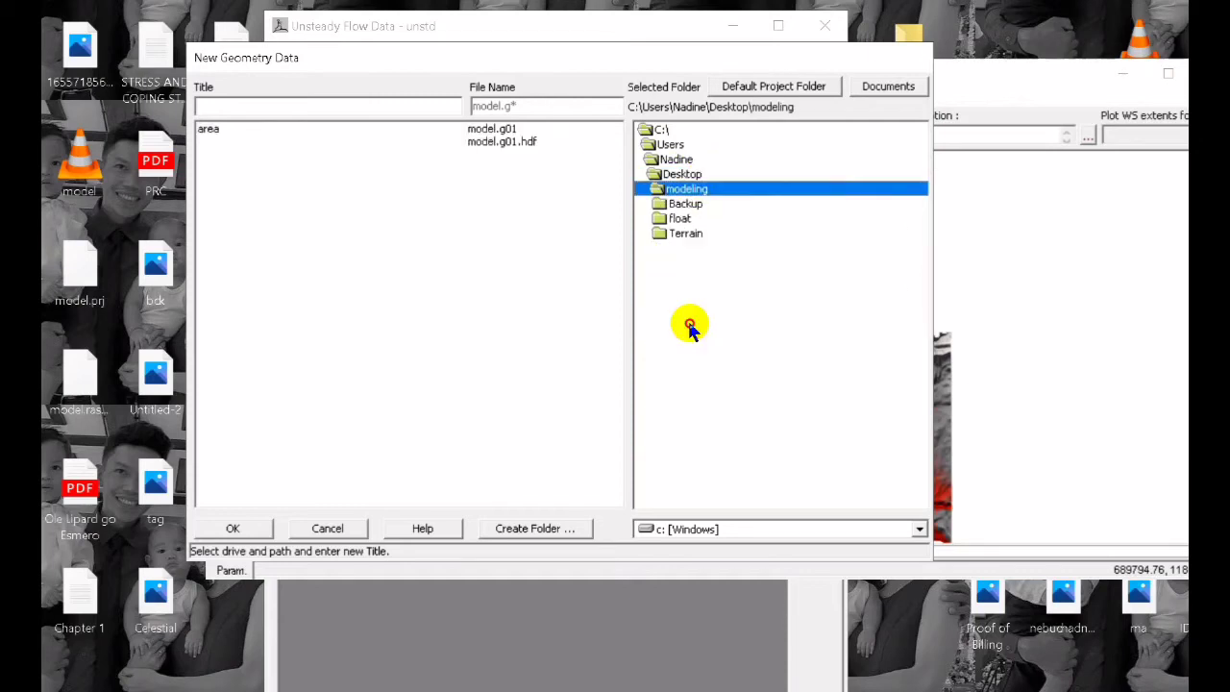
{"action": "left_click", "coordinate": [230, 129]}
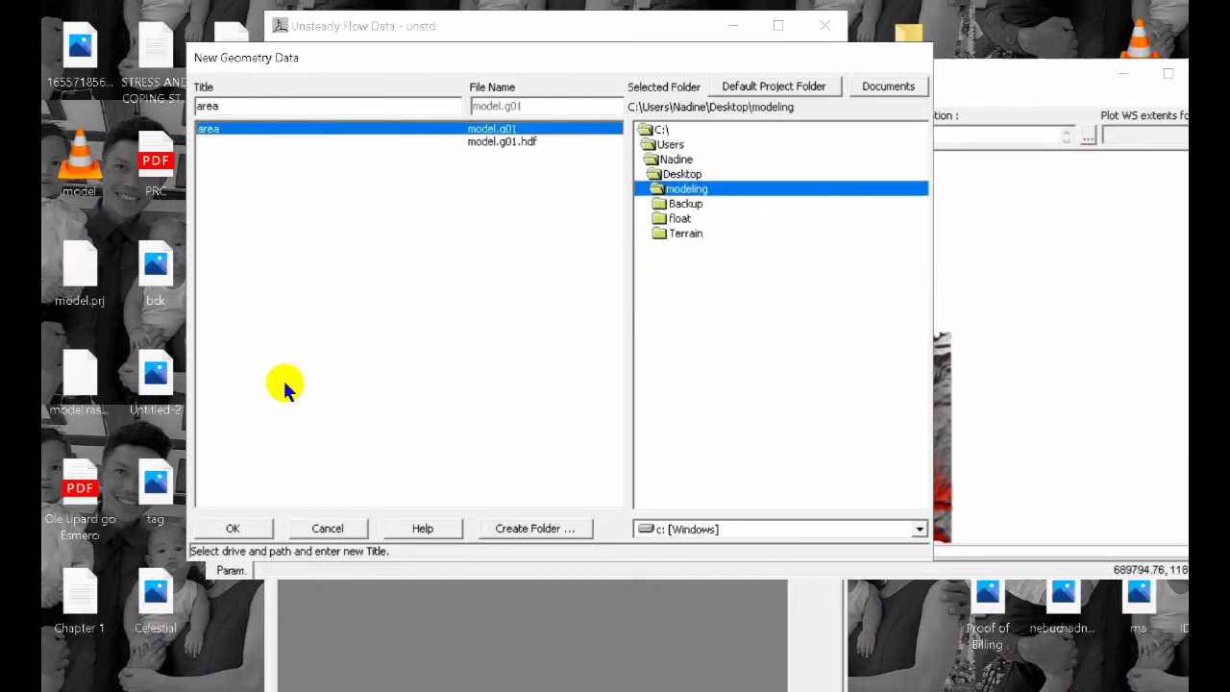
{"action": "left_click", "coordinate": [235, 527]}
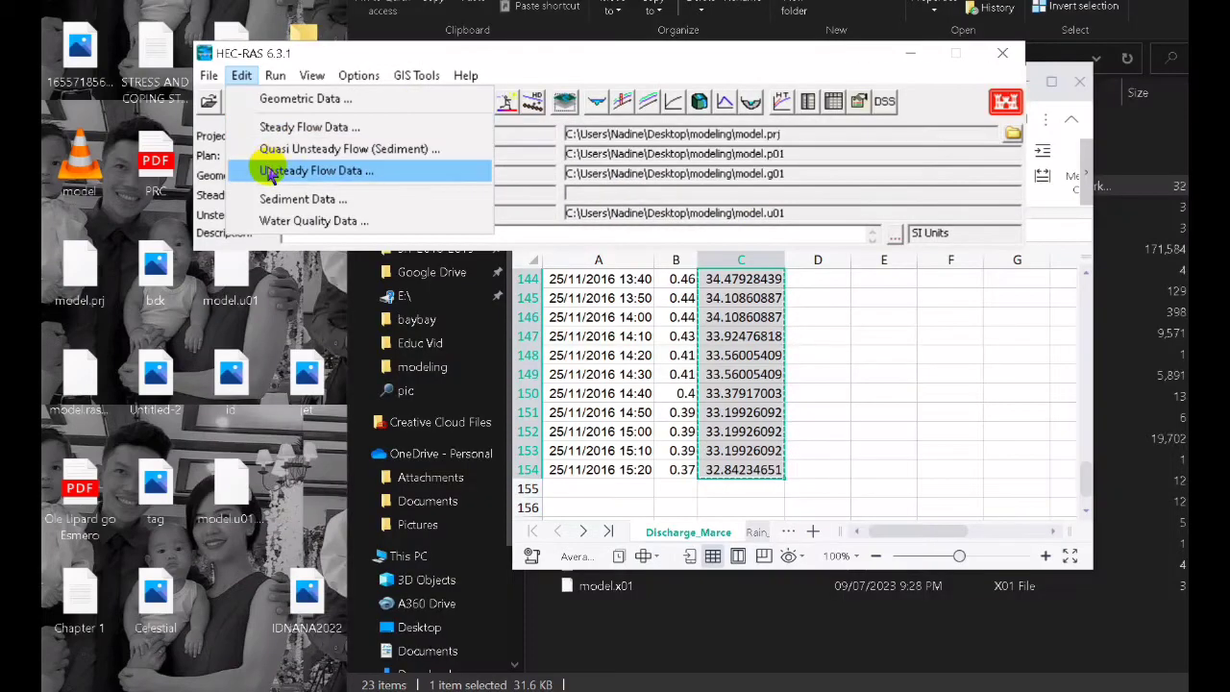
{"action": "left_click", "coordinate": [266, 161]}
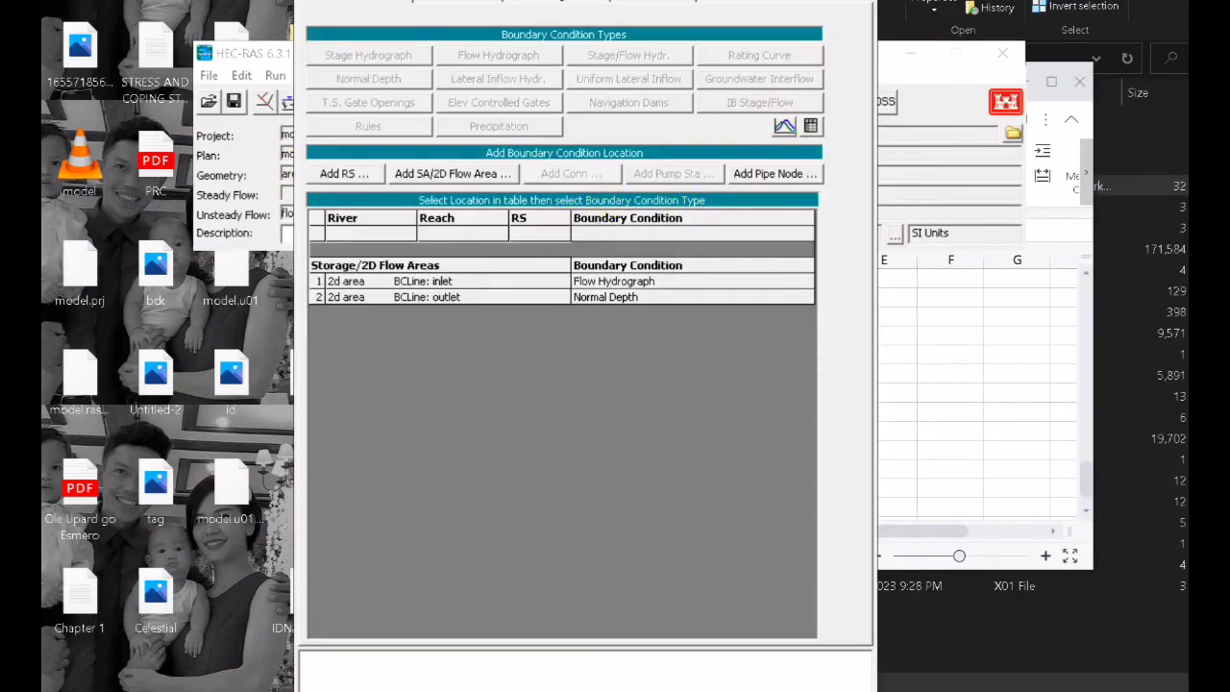
- Reopen Unsteady Flow Data and view the inlet's Flow Hydrograph, starting 24Nov2016 1400 at 30.947 m3/s
{"action": "left_click_drag", "start_coordinate": [688, 0], "coordinate": [664, 9]}
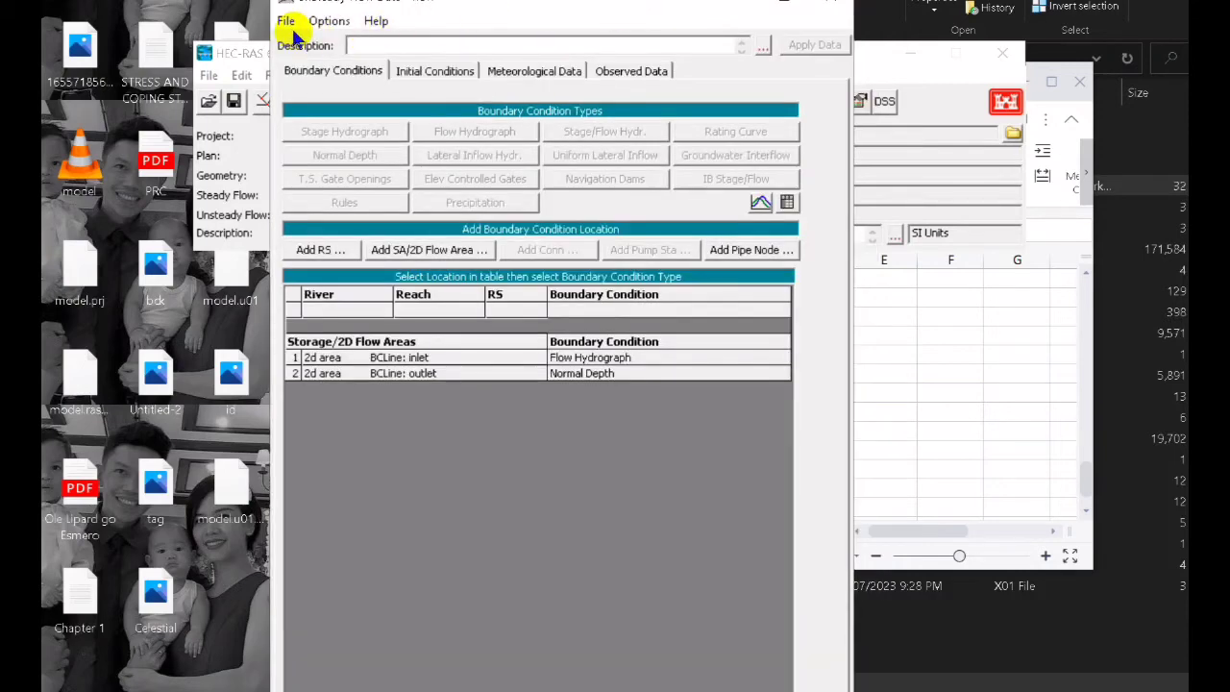
{"action": "left_click", "coordinate": [327, 21]}
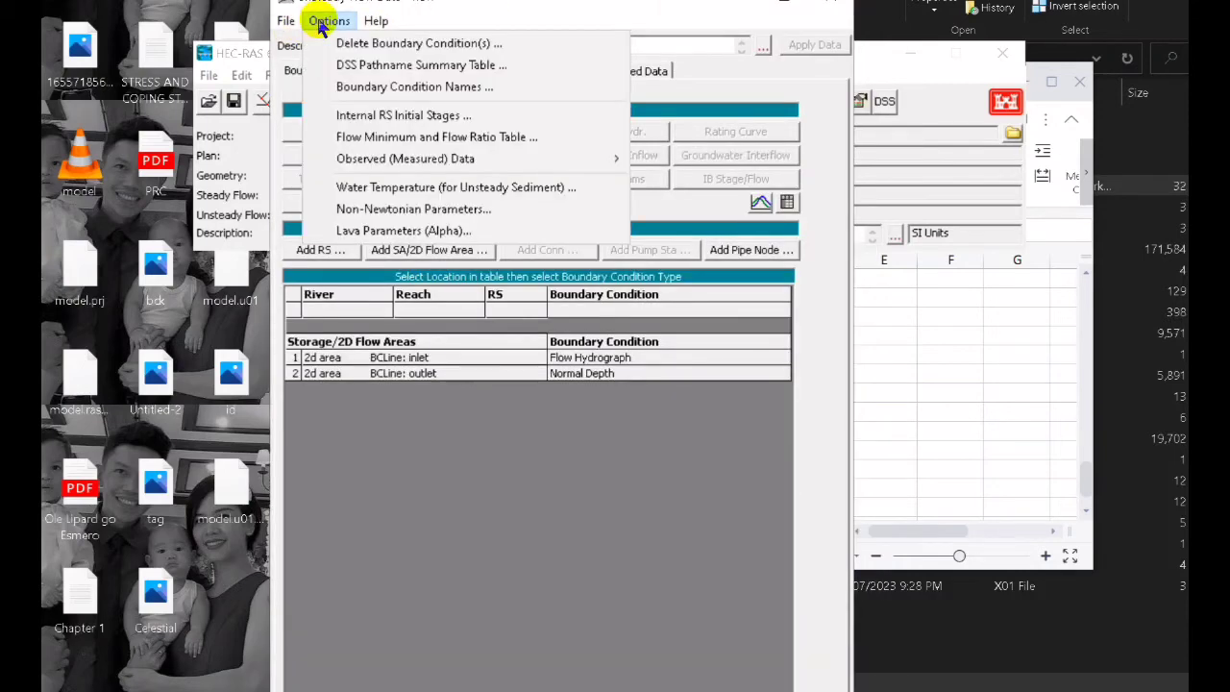
{"action": "left_click", "coordinate": [323, 21]}
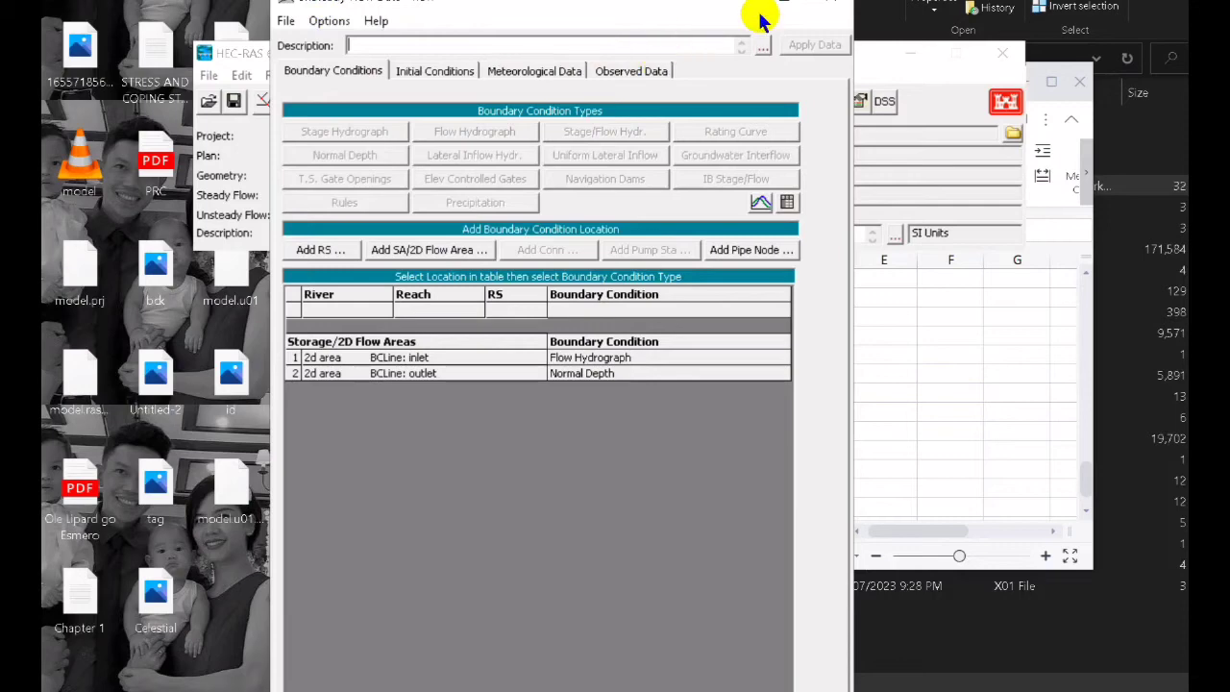
{"action": "left_click", "coordinate": [842, 10]}
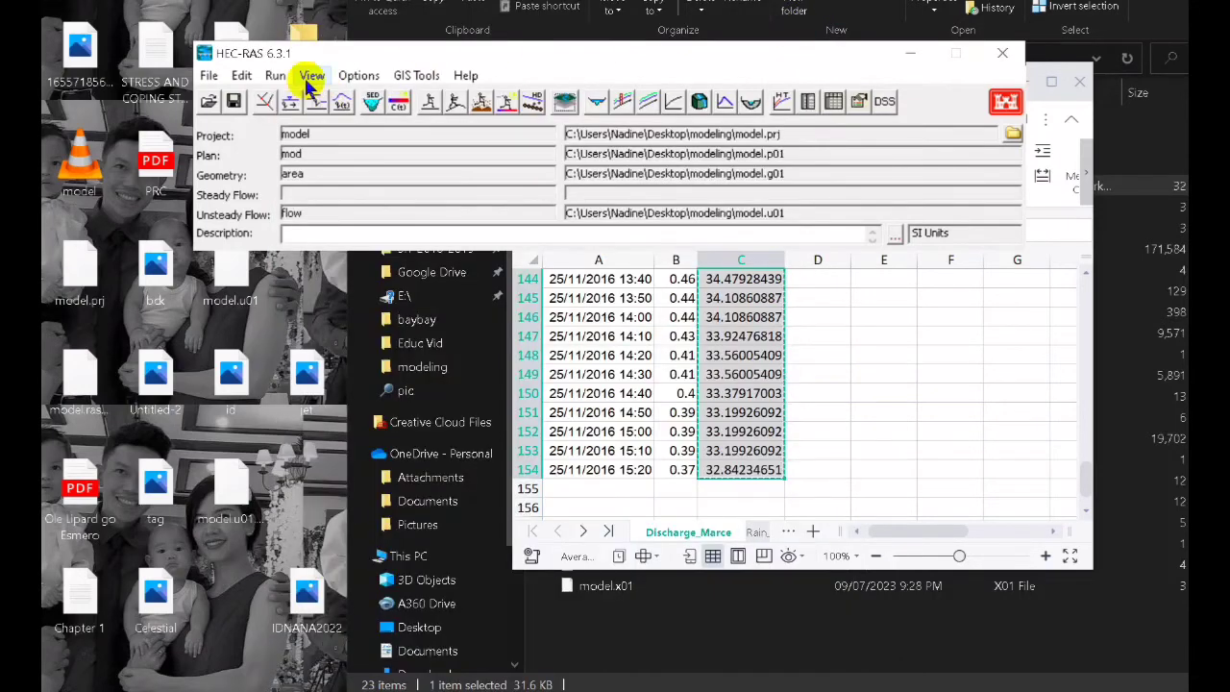
{"action": "left_click", "coordinate": [277, 81]}
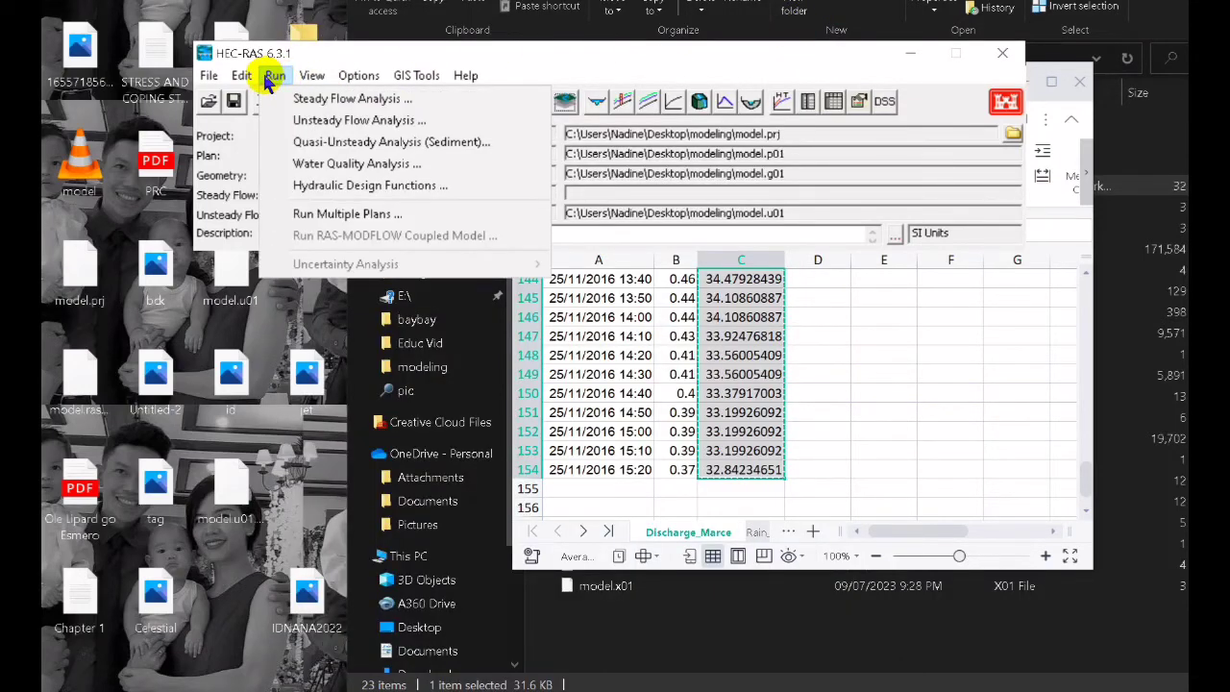
{"action": "left_click", "coordinate": [241, 77]}
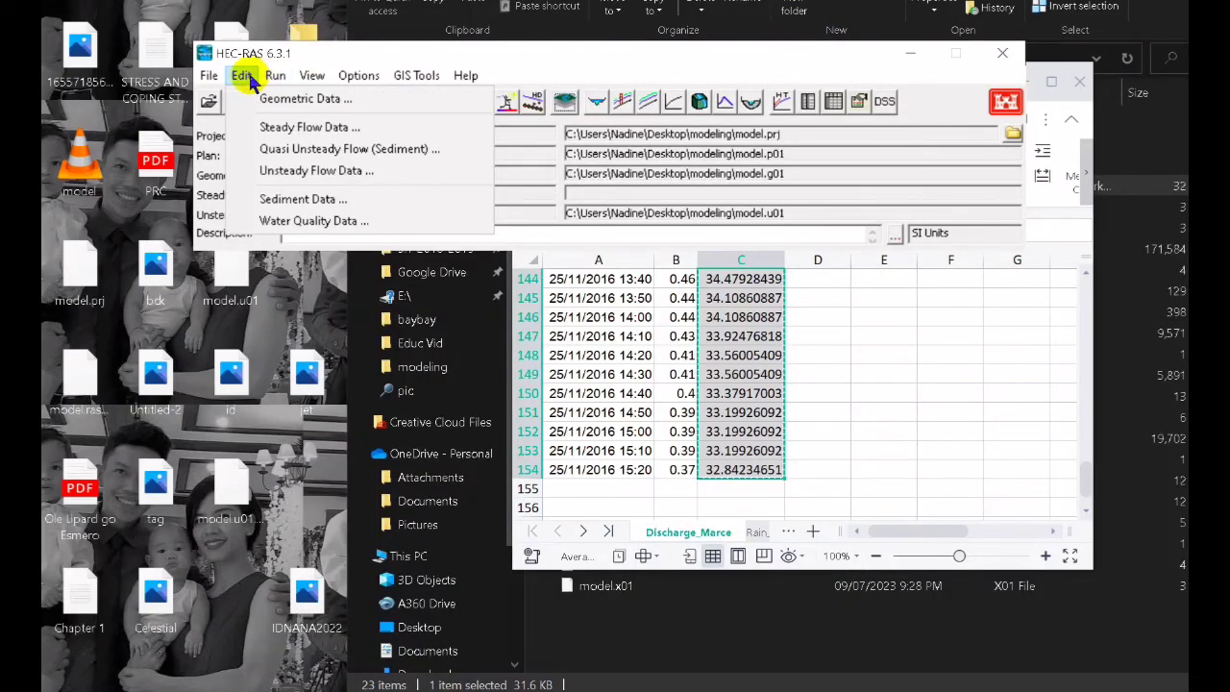
{"action": "left_click", "coordinate": [317, 173]}
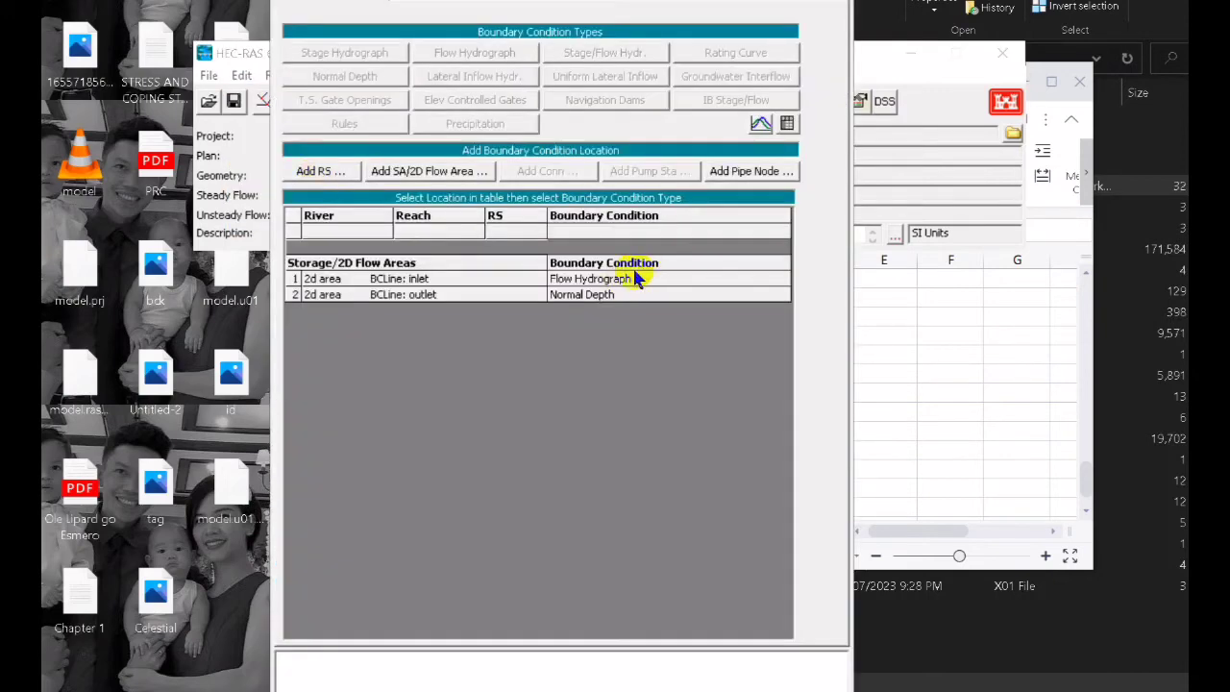
{"action": "double_click", "coordinate": [613, 283]}
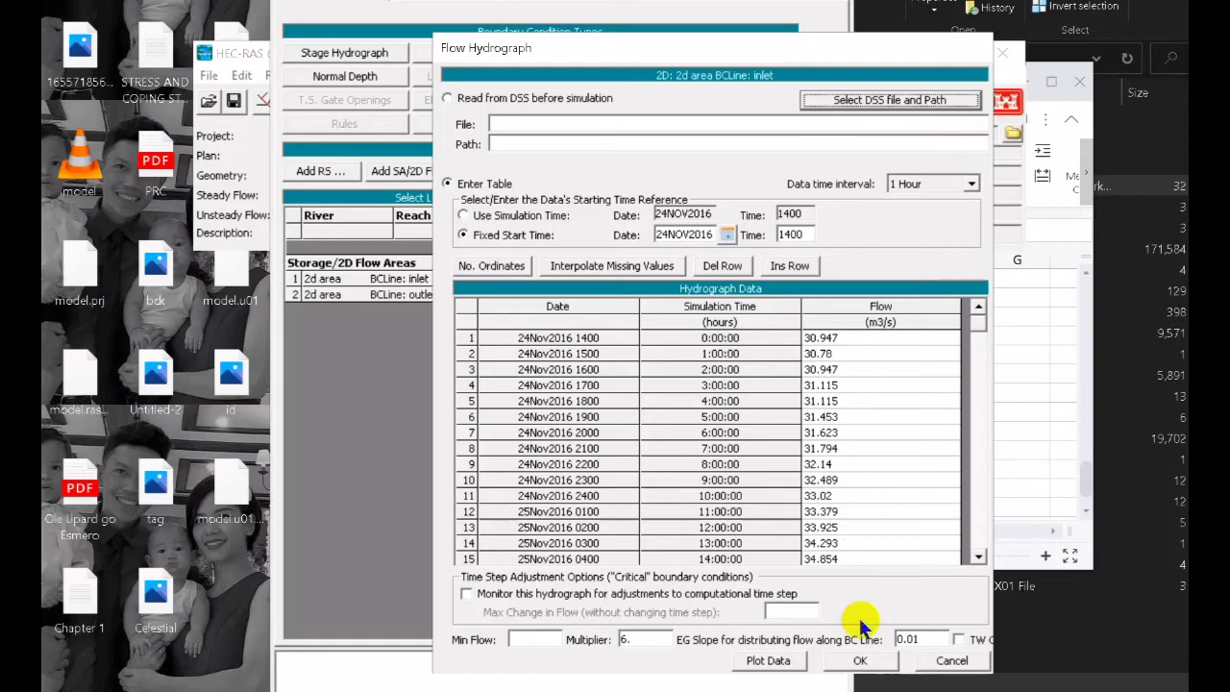
- Set the inlet hydrograph interval to 10 Minute and check the 2d area's 0.01 initial elevation
{"action": "left_click", "coordinate": [973, 185]}
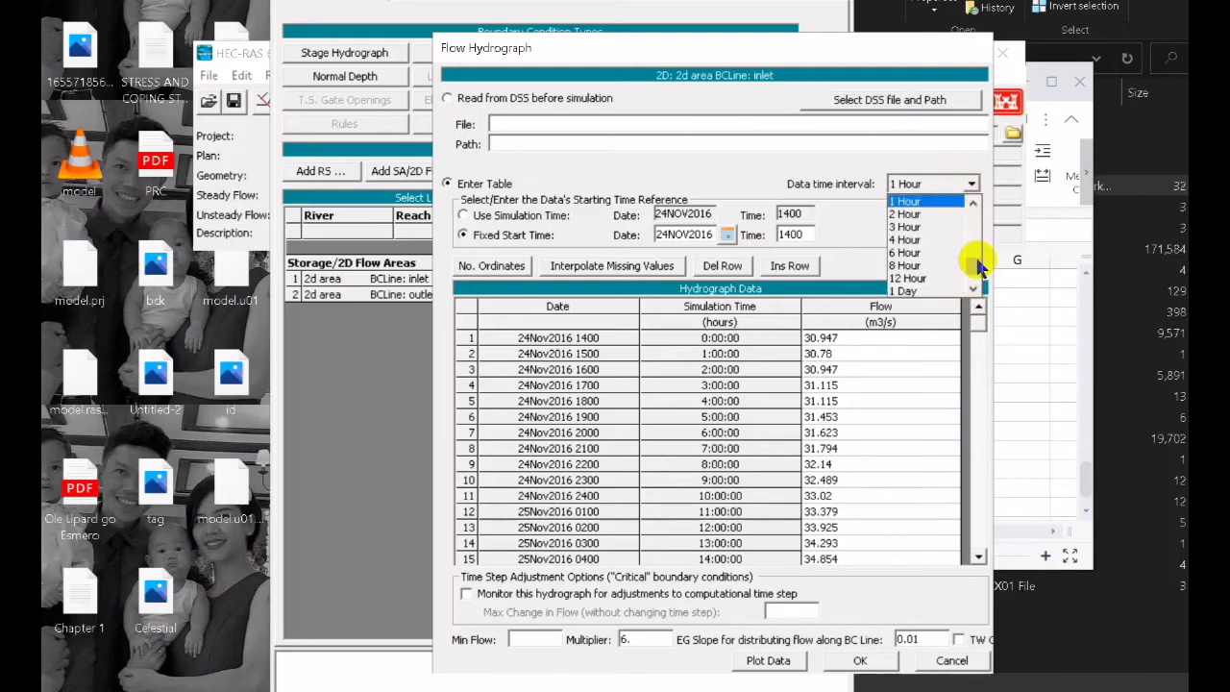
{"action": "mouse_move", "coordinate": [978, 262]}
{"action": "left_mouse_down"}
{"action": "mouse_move", "coordinate": [971, 220]}
{"action": "mouse_move", "coordinate": [975, 240]}
{"action": "left_mouse_up"}
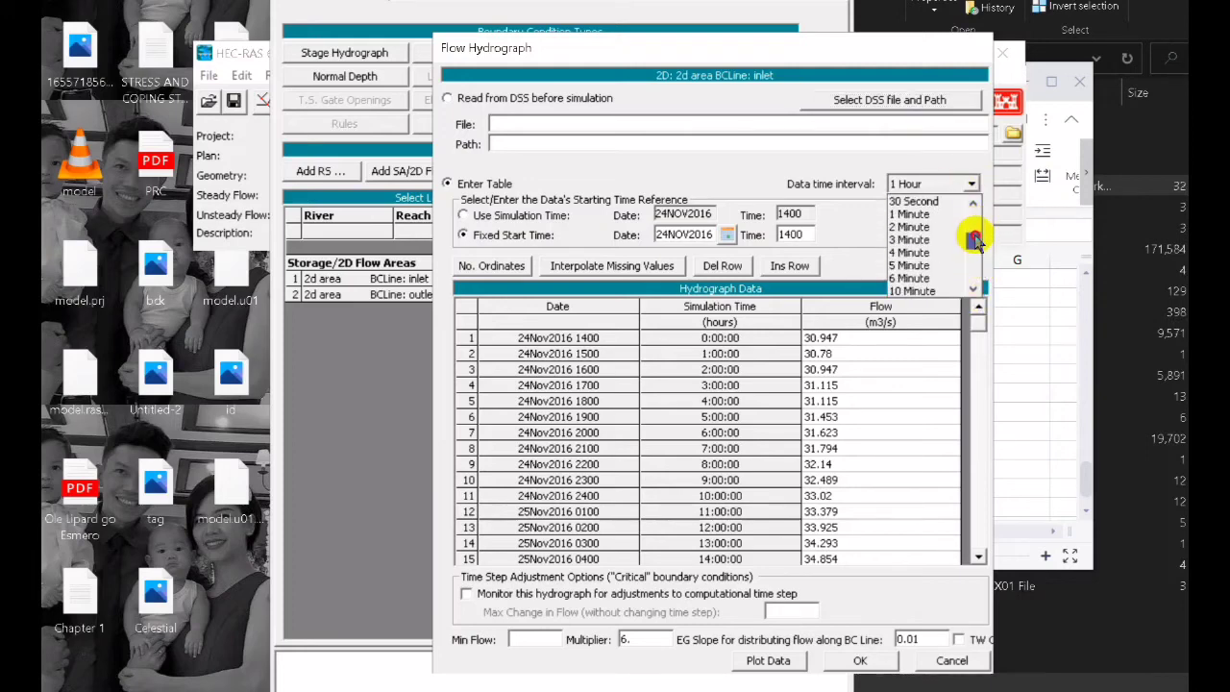
{"action": "left_click", "coordinate": [927, 279]}
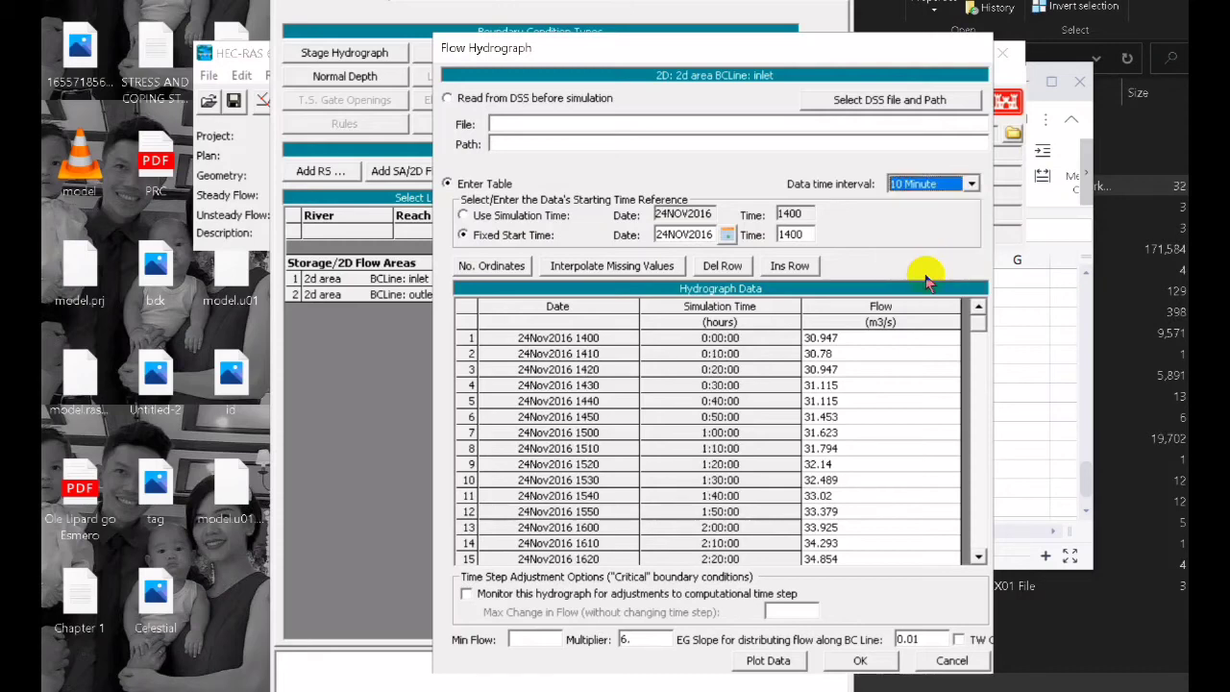
{"action": "left_click", "coordinate": [860, 661]}
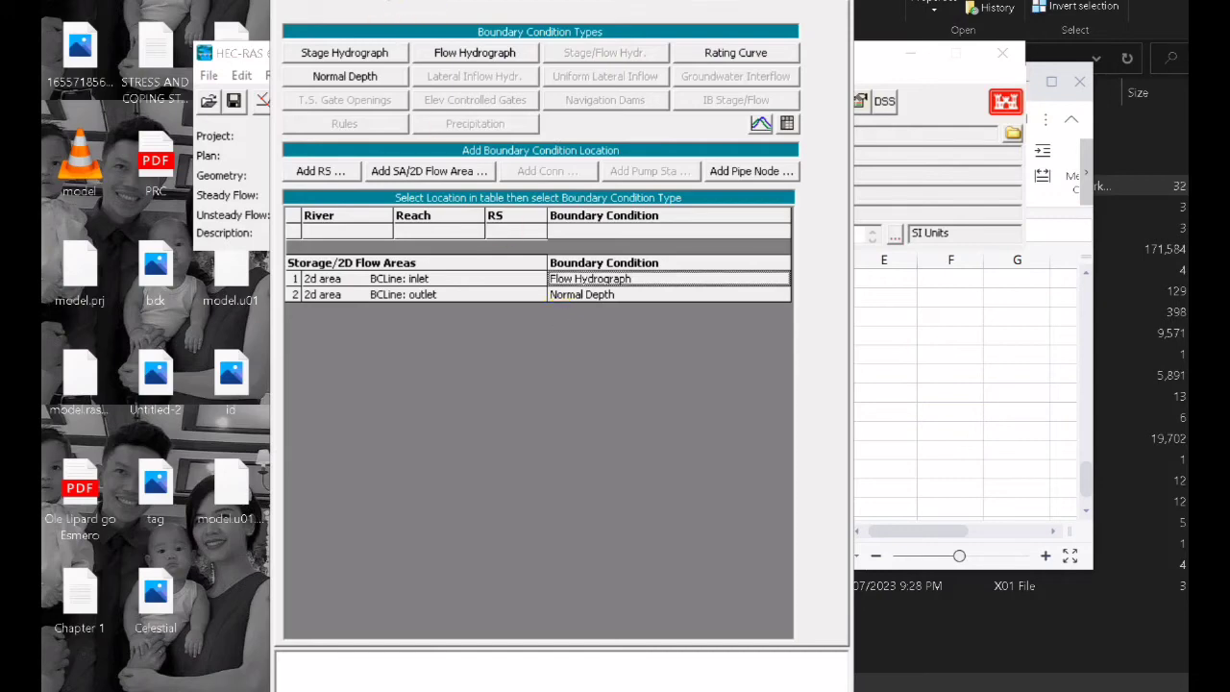
{"action": "left_click_drag", "start_coordinate": [532, 0], "coordinate": [499, 19]}
{"action": "left_click", "coordinate": [404, 65]}
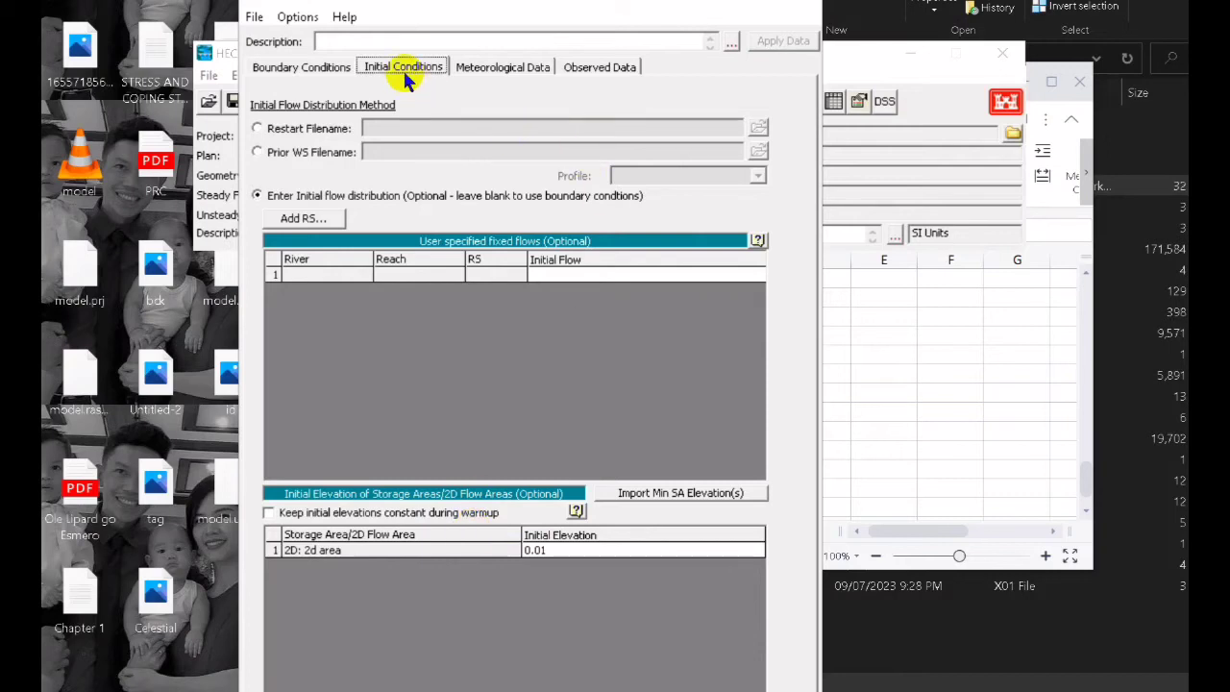
- Save the unsteady flow data 'flow', close its editor, and save the whole project
{"action": "left_click", "coordinate": [287, 72]}
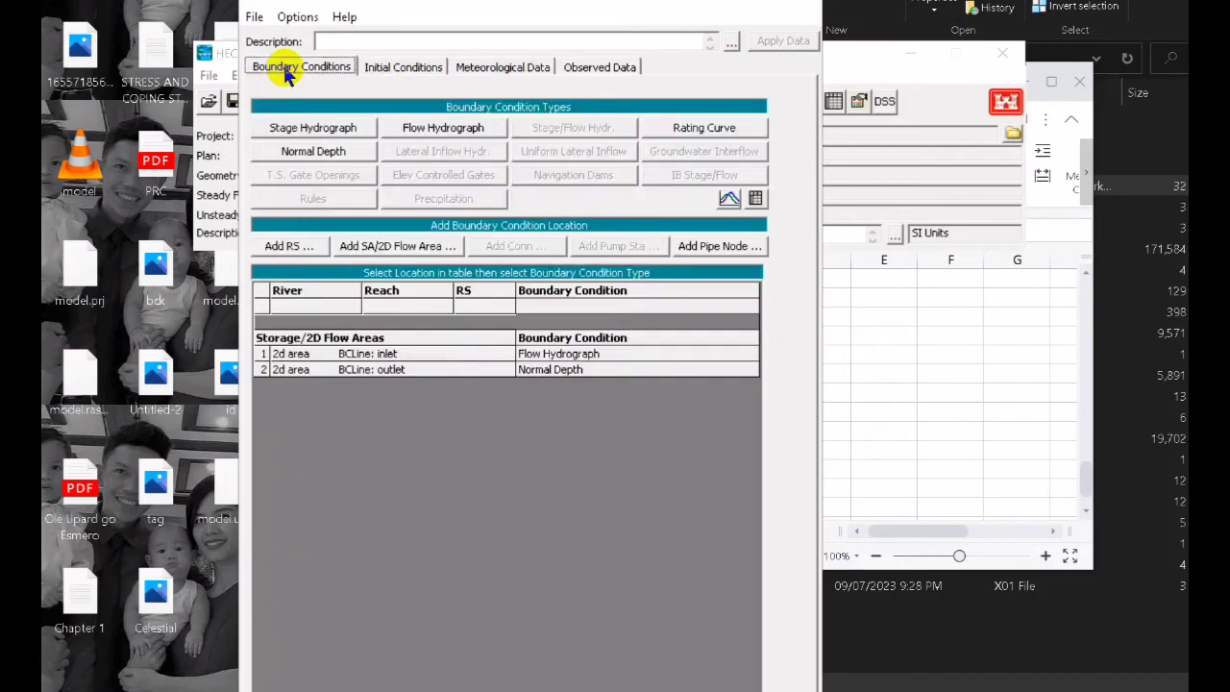
{"action": "left_click", "coordinate": [298, 17]}
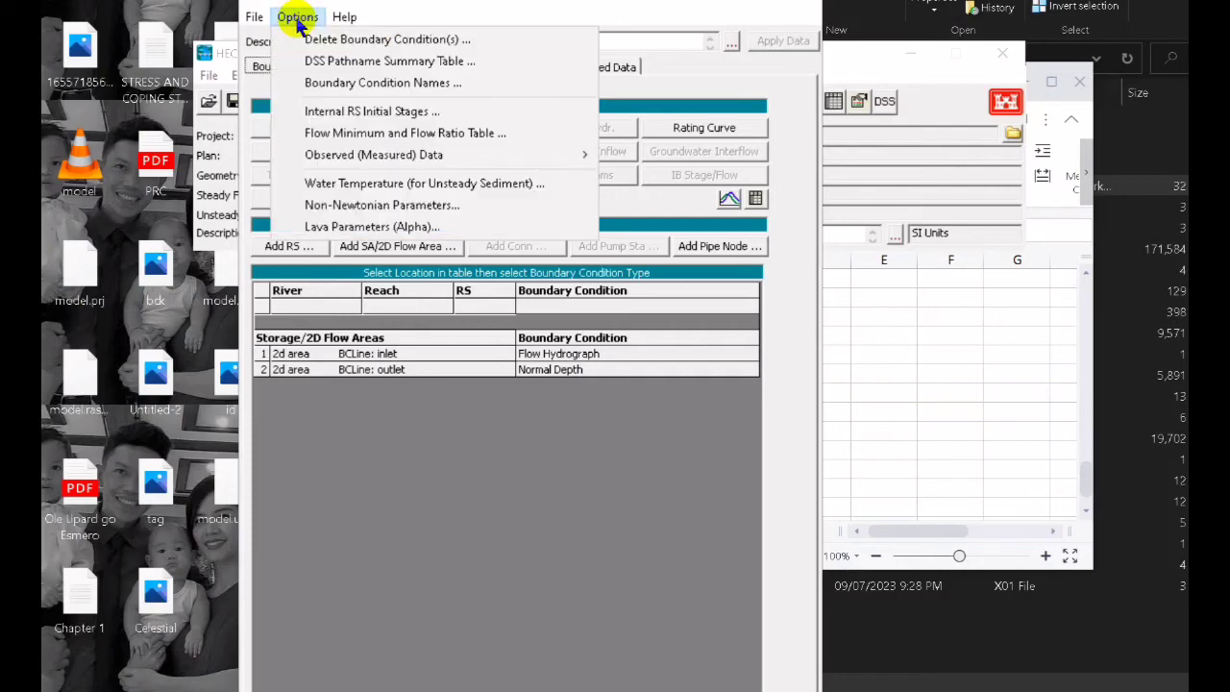
{"action": "mouse_move", "coordinate": [254, 15]}
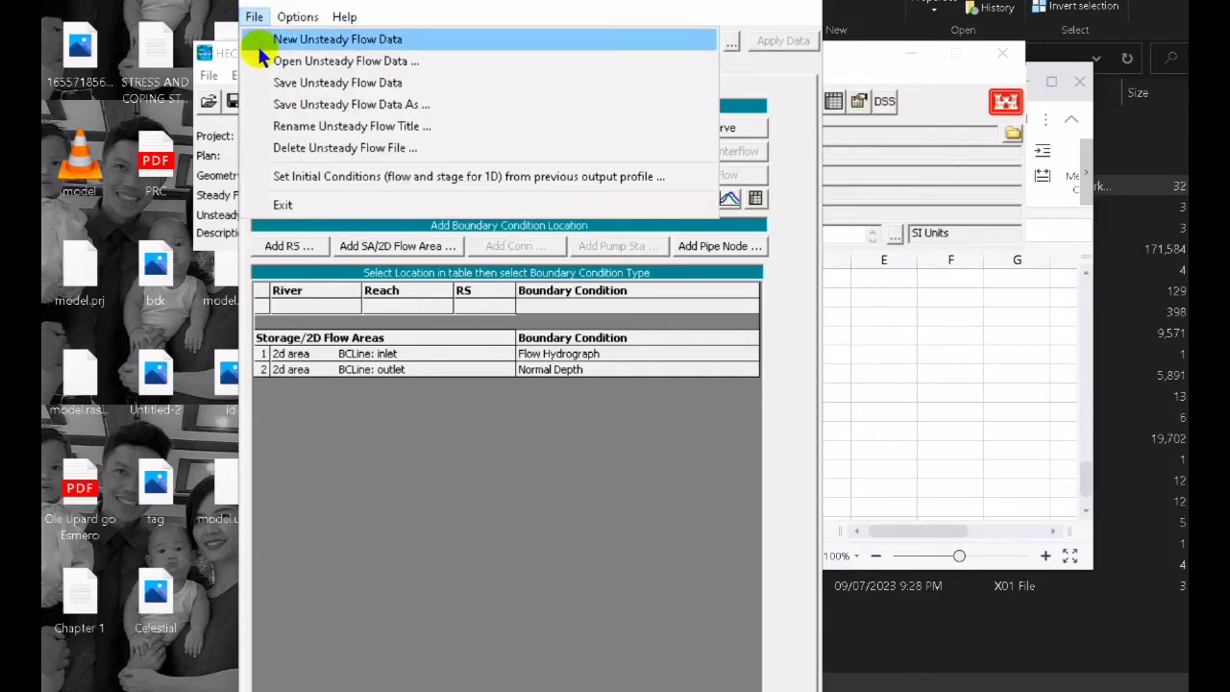
{"action": "left_click", "coordinate": [264, 83]}
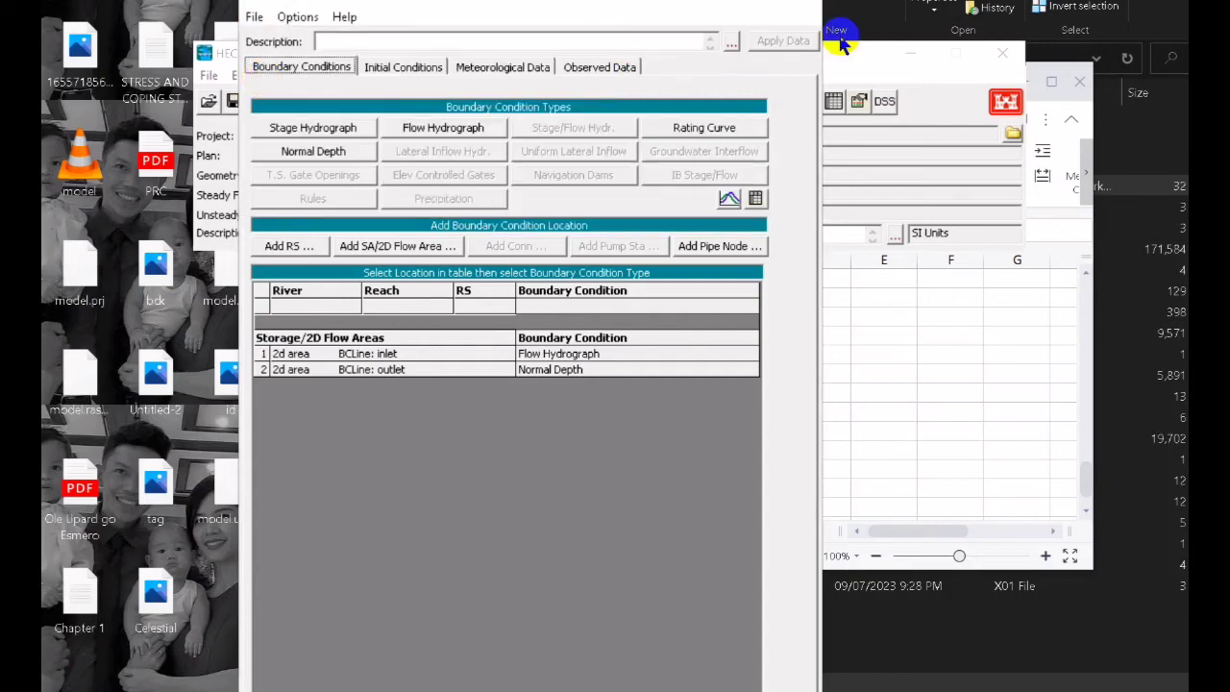
{"action": "left_click", "coordinate": [798, 3]}
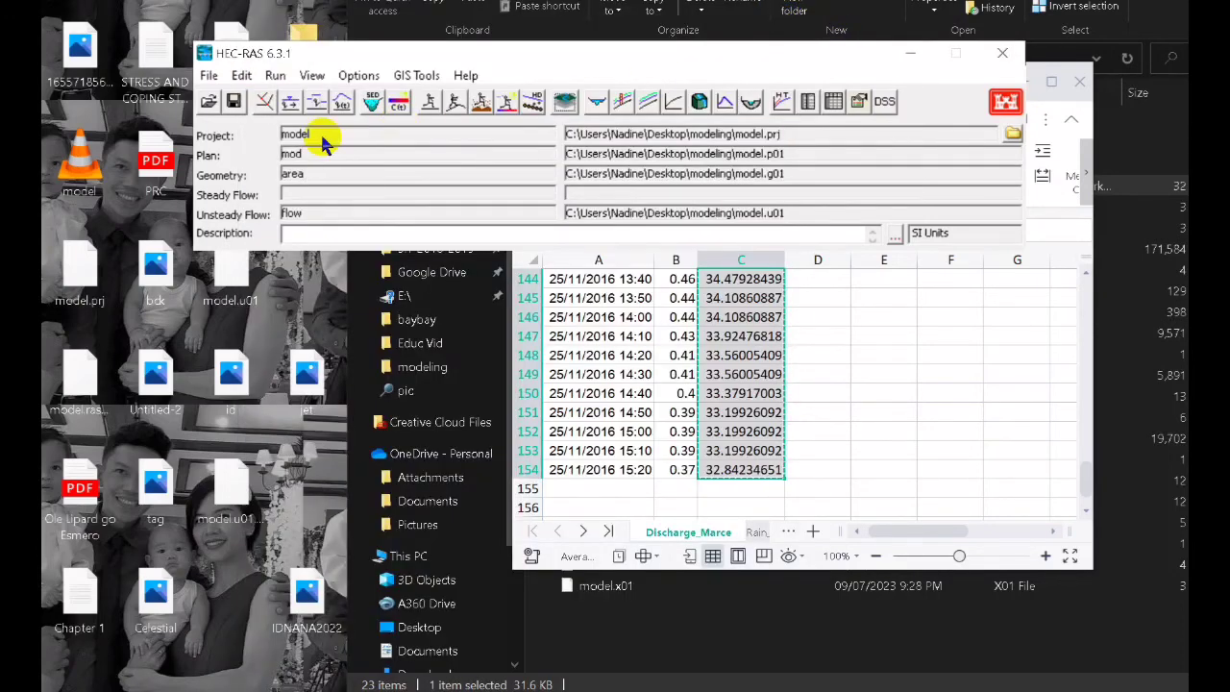
{"action": "left_click", "coordinate": [235, 102]}
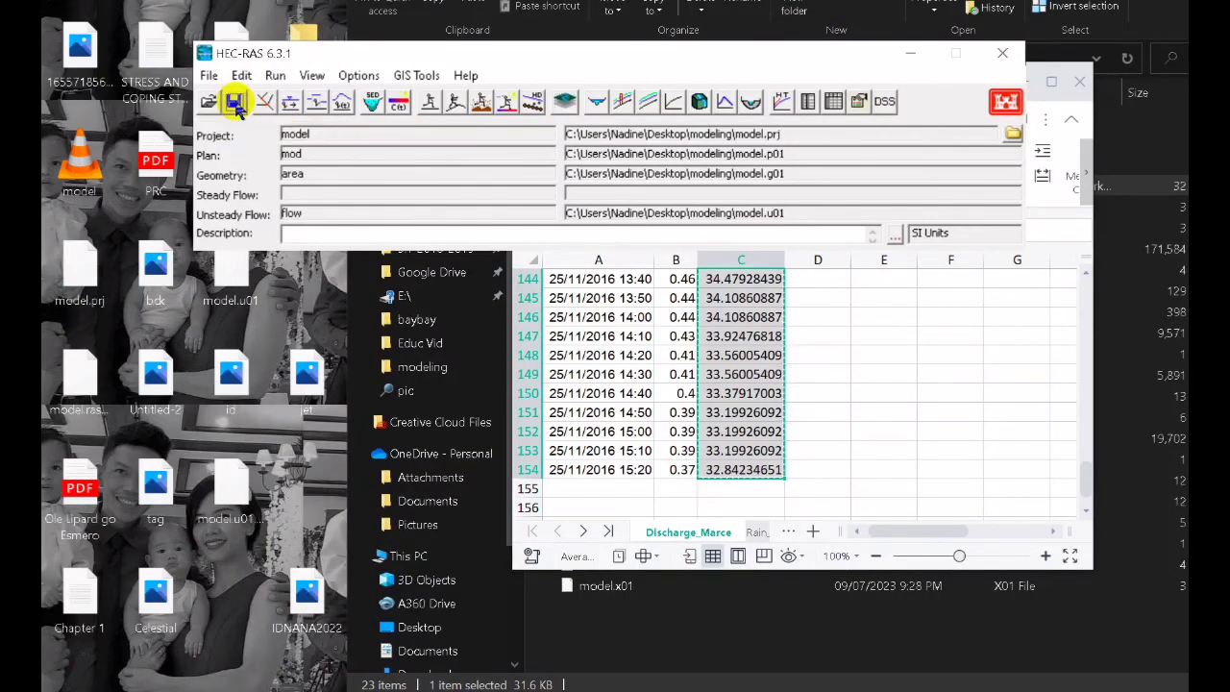
- Run the unsteady flow analysis for plan mod; it finishes in 50 seconds
{"action": "left_click", "coordinate": [276, 76]}
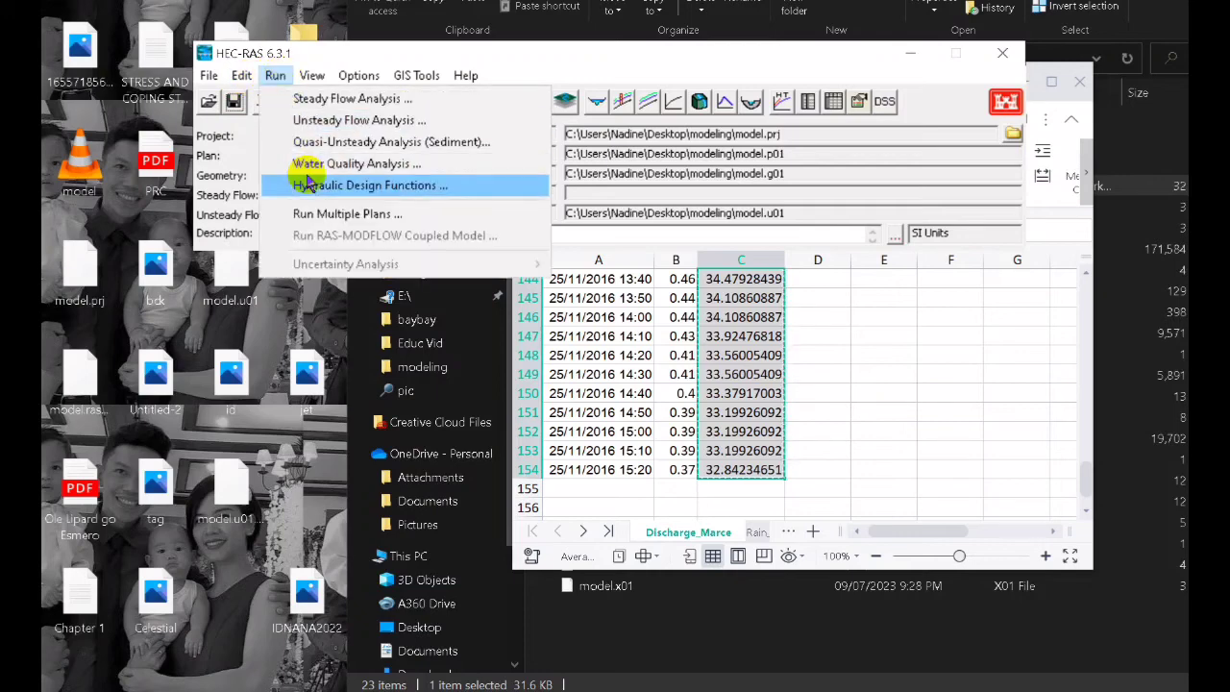
{"action": "left_click", "coordinate": [327, 120]}
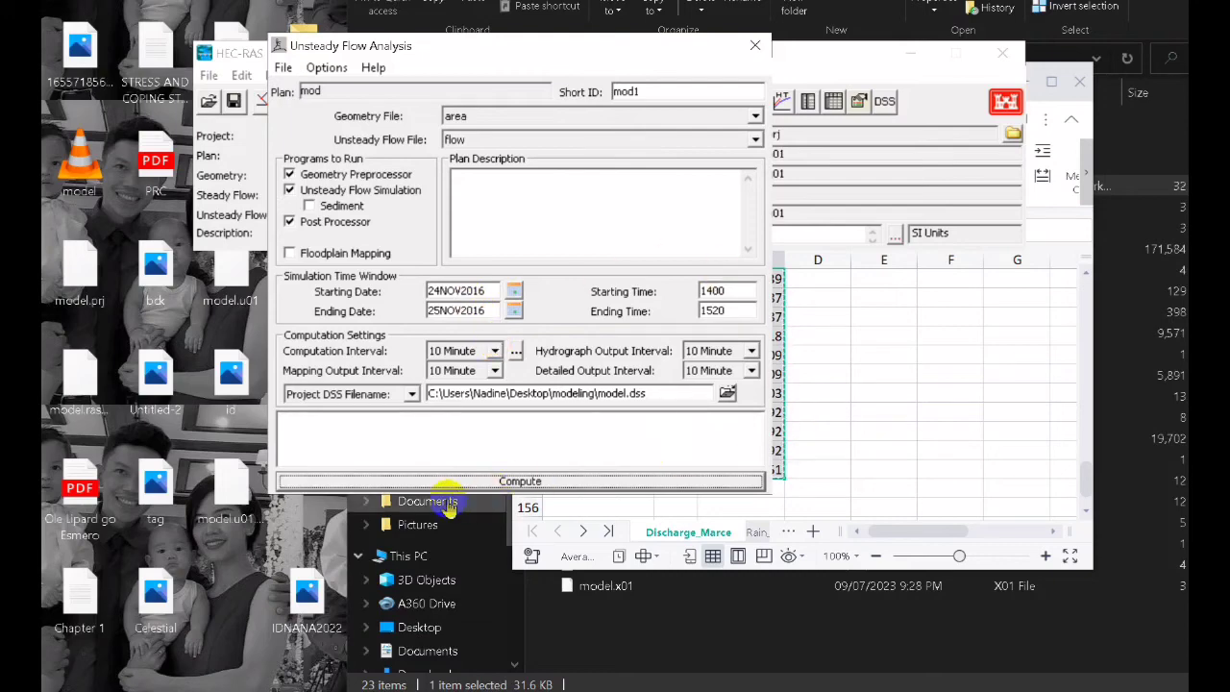
{"action": "left_click", "coordinate": [506, 481]}
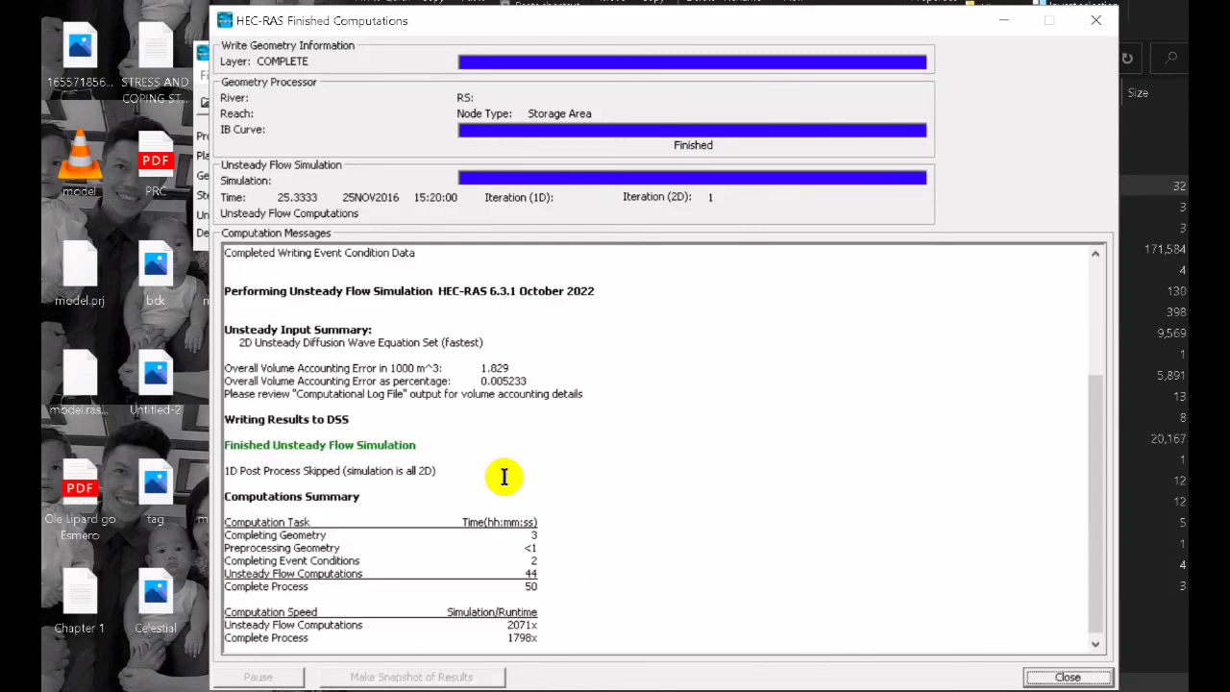
- Close the computation windows and launch RAS Mapper to view the mod1 results
{"action": "left_click", "coordinate": [1067, 678]}
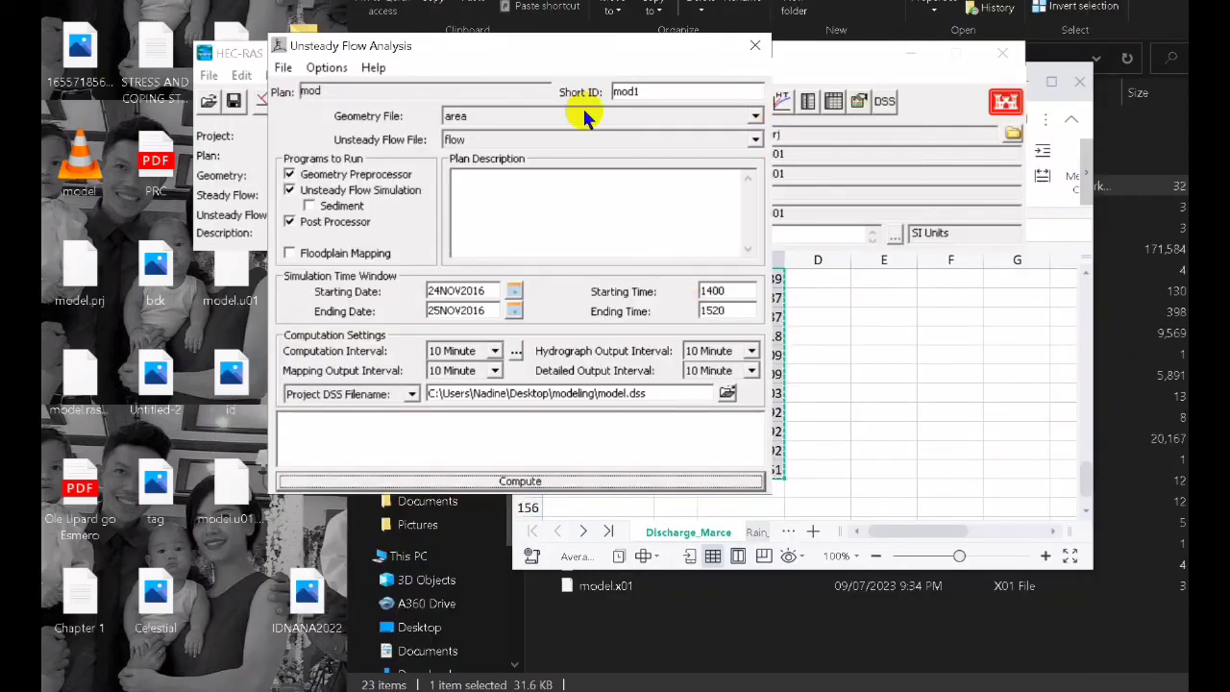
{"action": "left_click", "coordinate": [755, 46]}
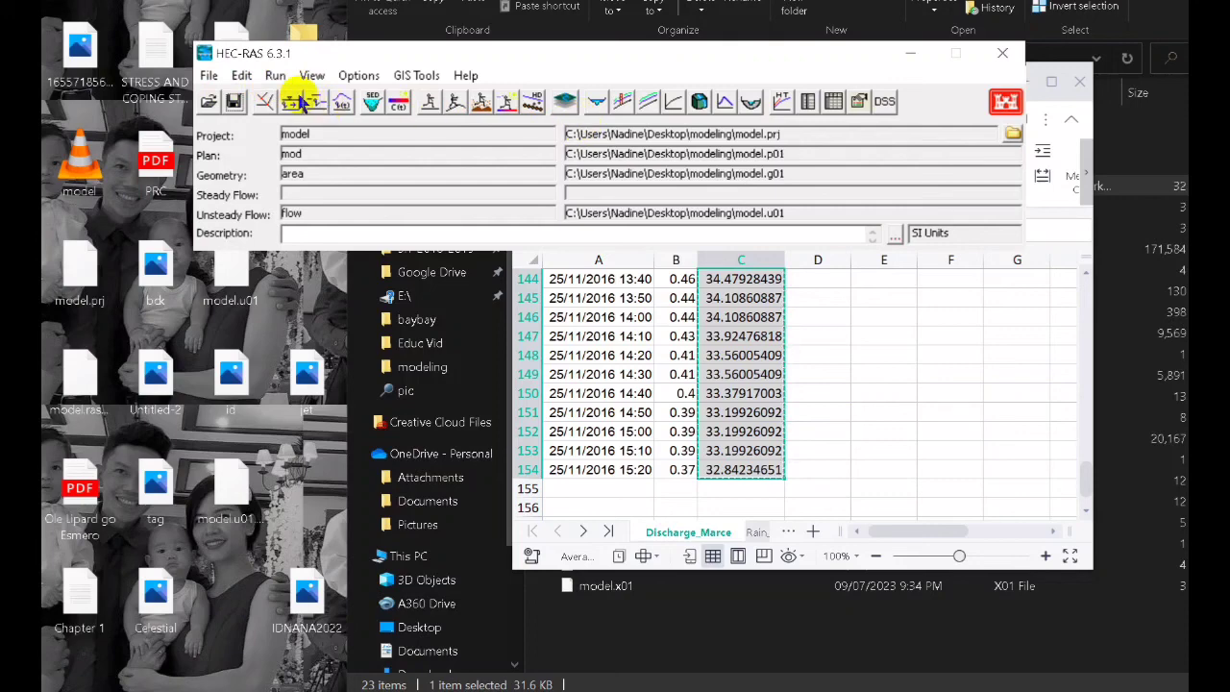
{"action": "left_click", "coordinate": [566, 102]}
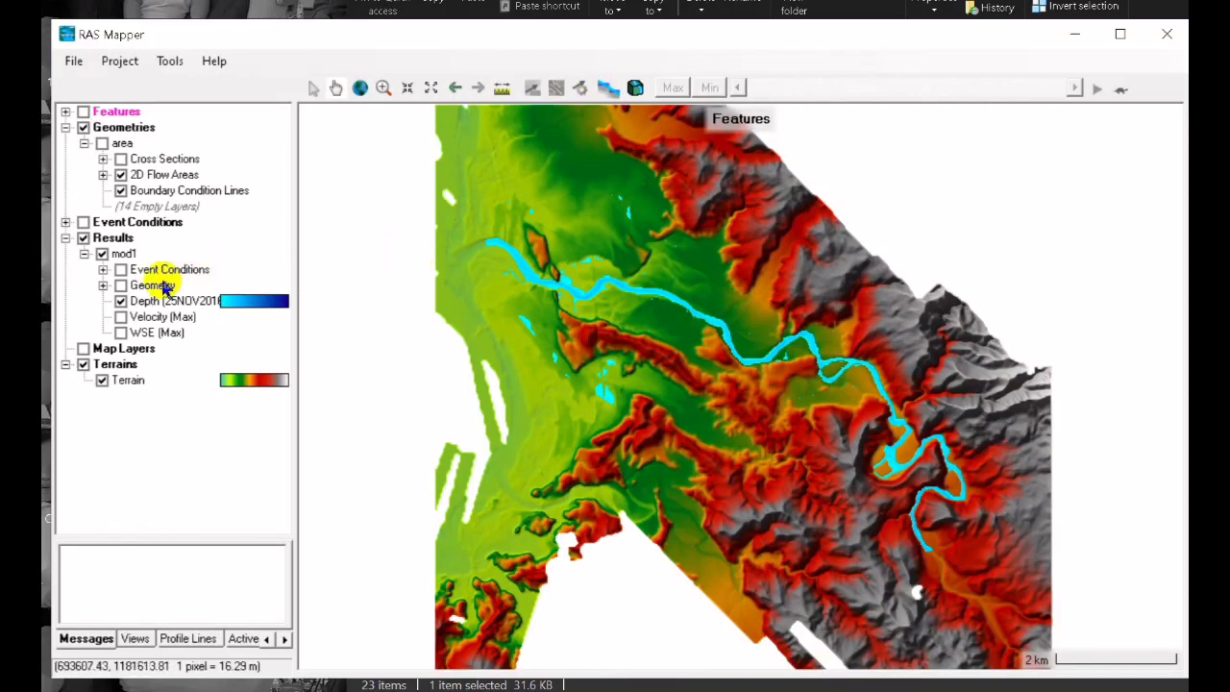
- Rewind the Depth layer to the first time step, show Max, then animate the flood depths
{"action": "left_click", "coordinate": [153, 301]}
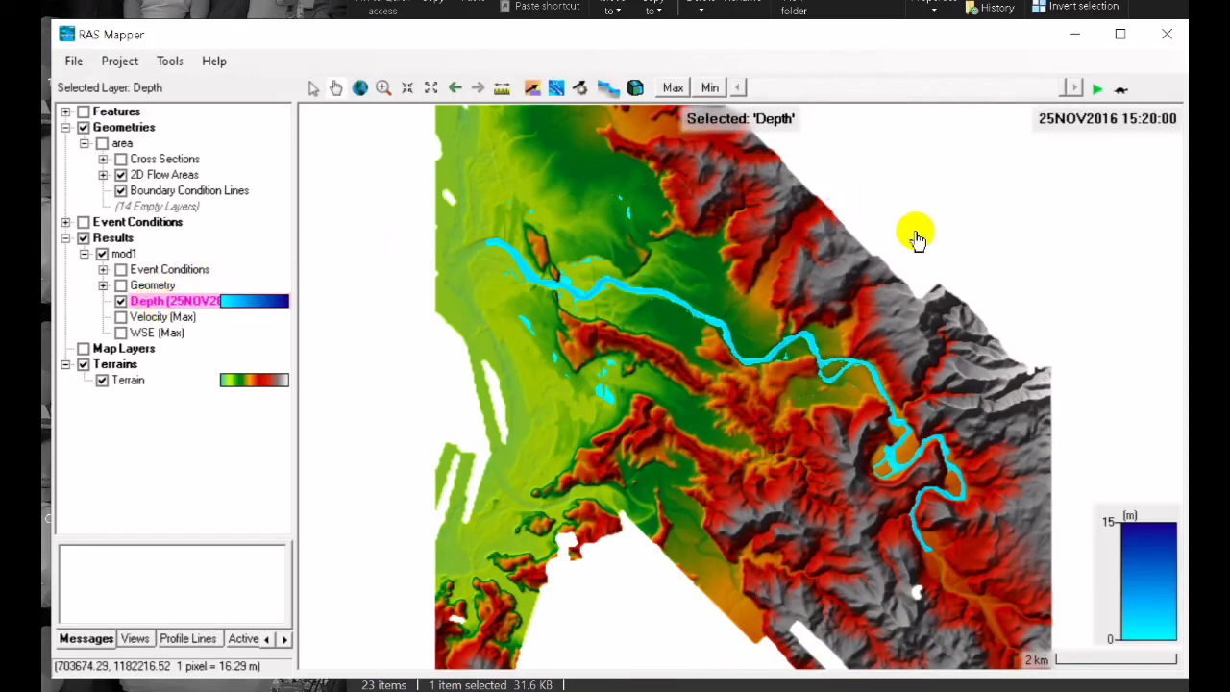
{"action": "left_click_drag", "start_coordinate": [1061, 86], "coordinate": [745, 86]}
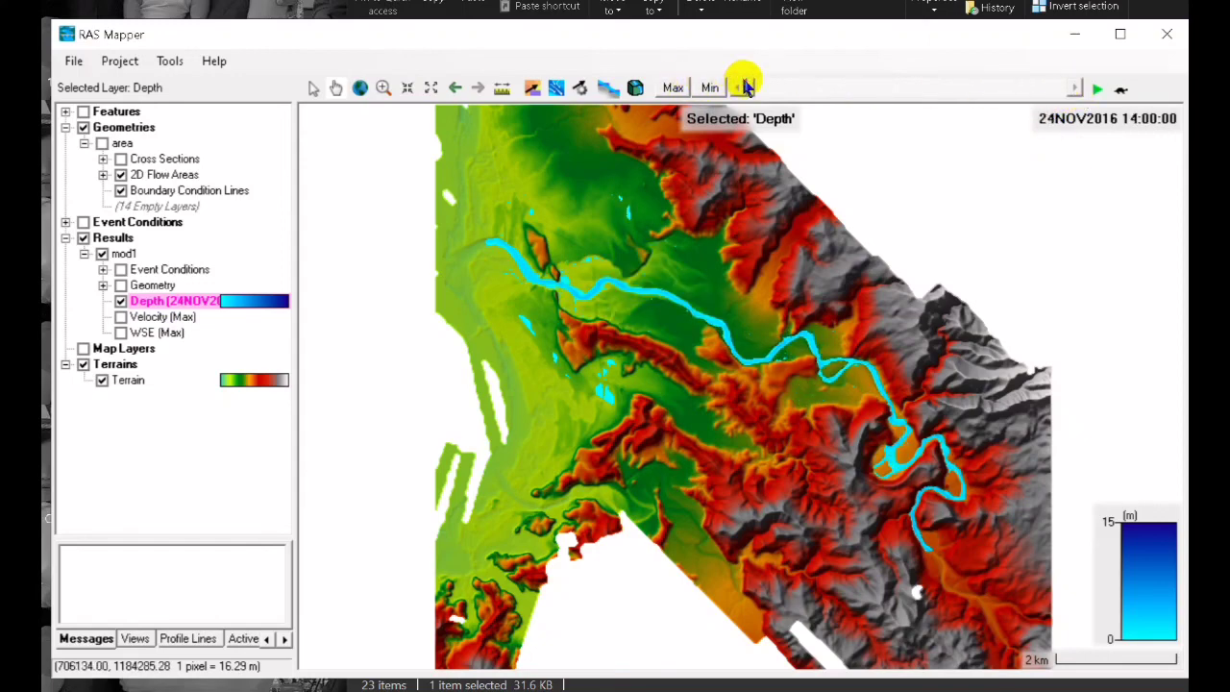
{"action": "left_click", "coordinate": [673, 88]}
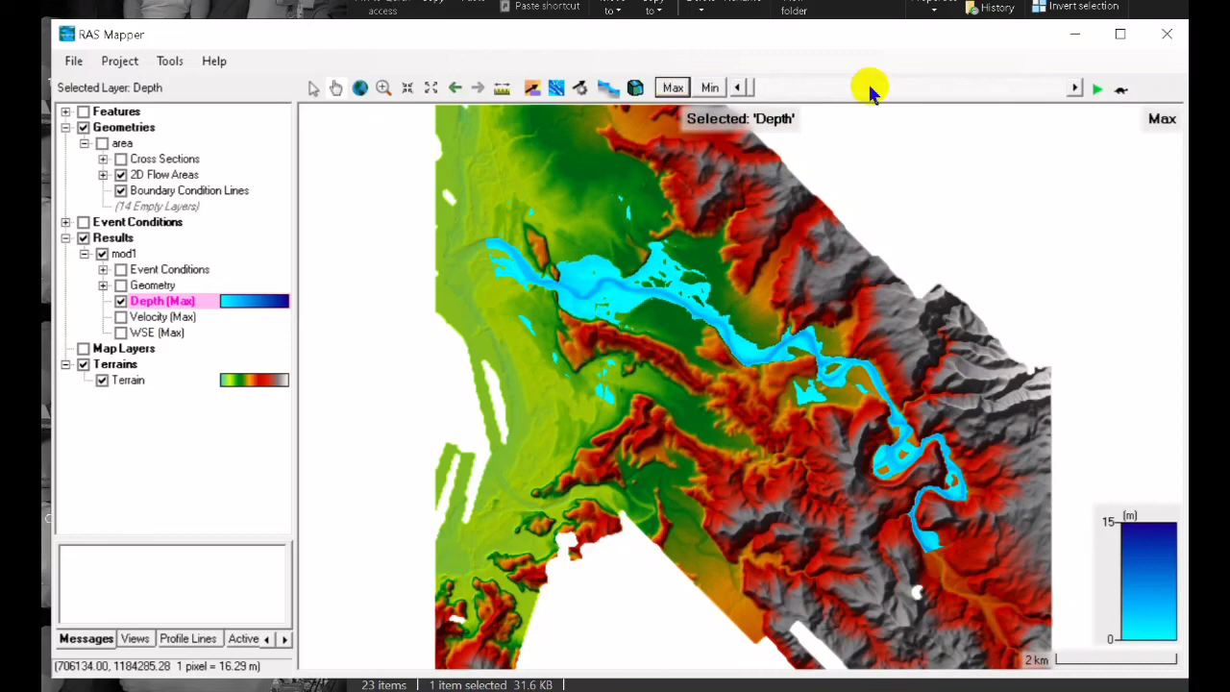
{"action": "left_click", "coordinate": [1098, 88]}
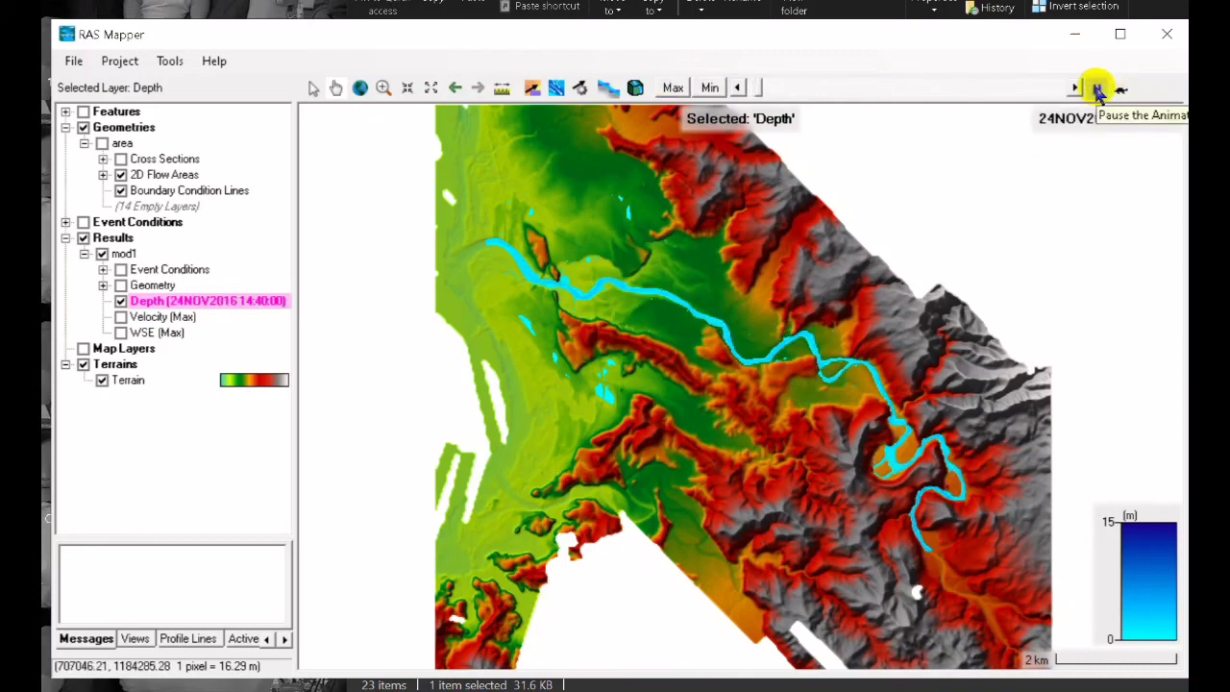